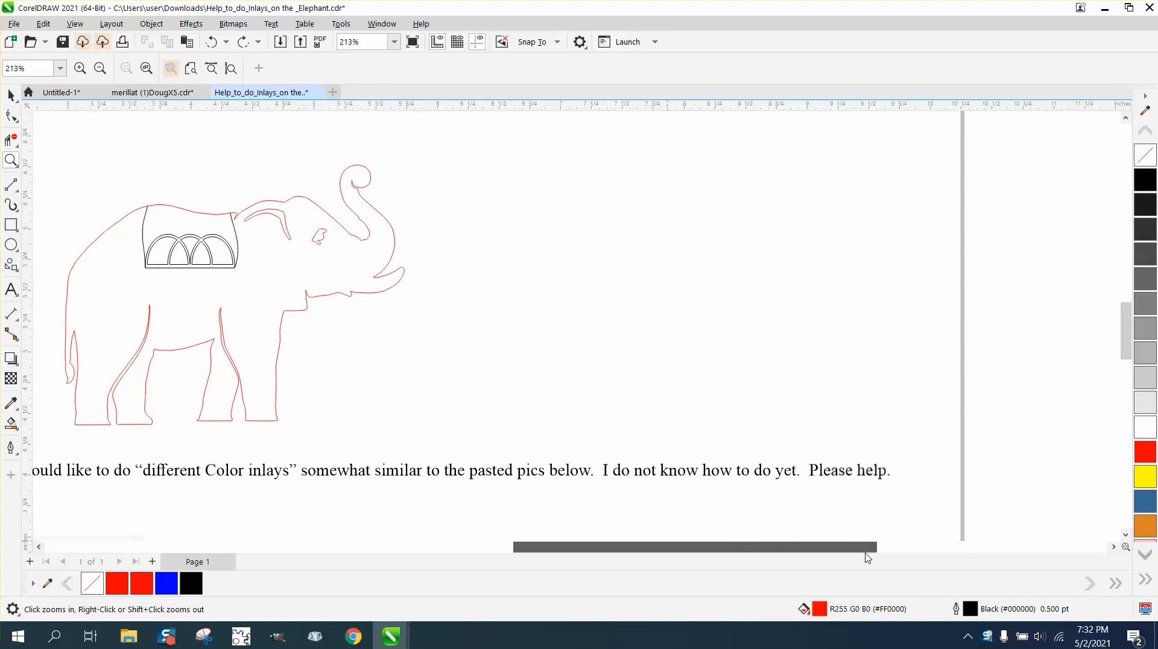
- Examine the elephant outline and the two decorated elephant reference pictures below the text
scroll(670, 486, "down", 3)
scroll(670, 484, "down", 3)
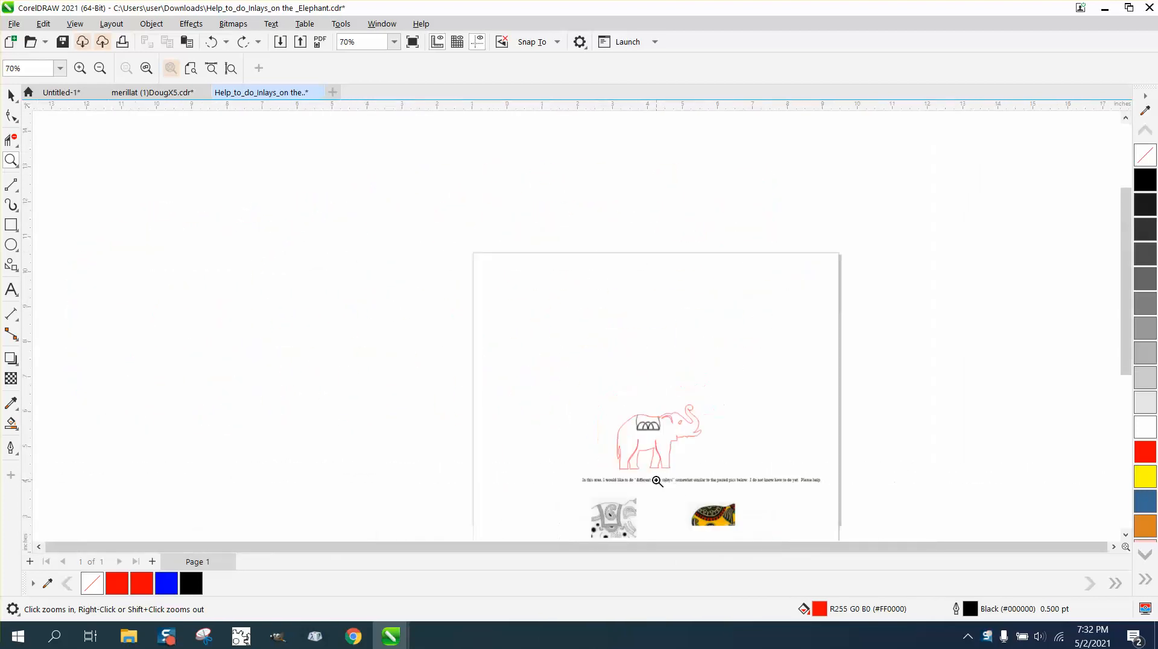
scroll(646, 531, "up", 8)
scroll(549, 444, "down", 1)
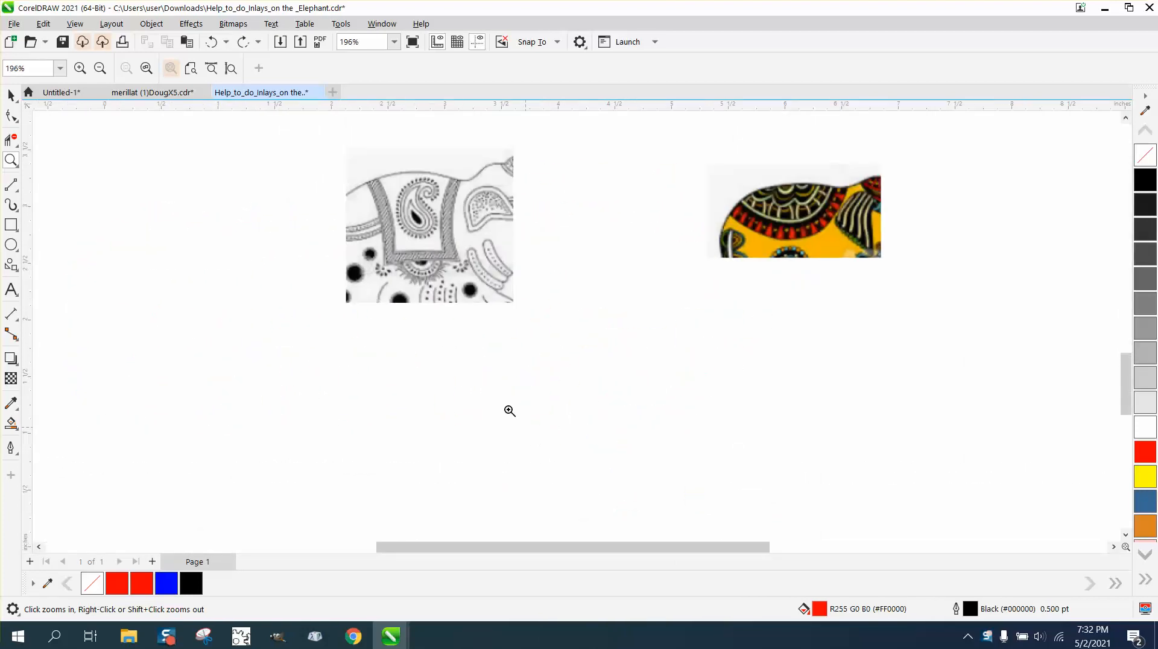
left_click_drag(347, 177, 525, 259)
scroll(539, 272, "down", 5)
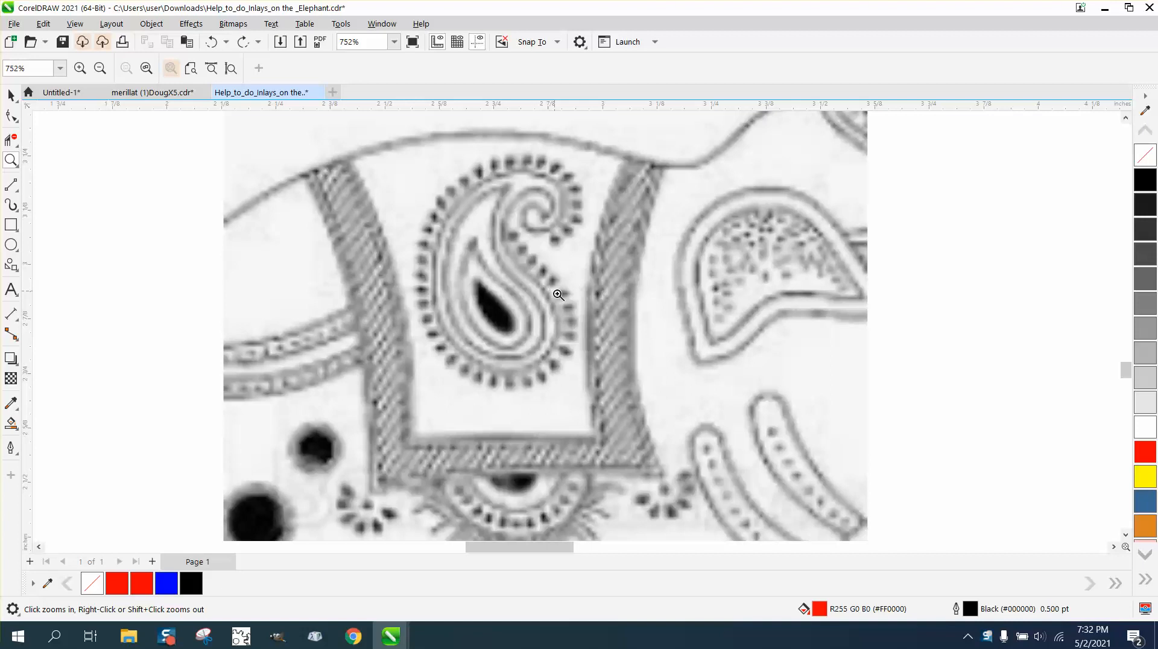
left_click_drag(883, 253, 1025, 333)
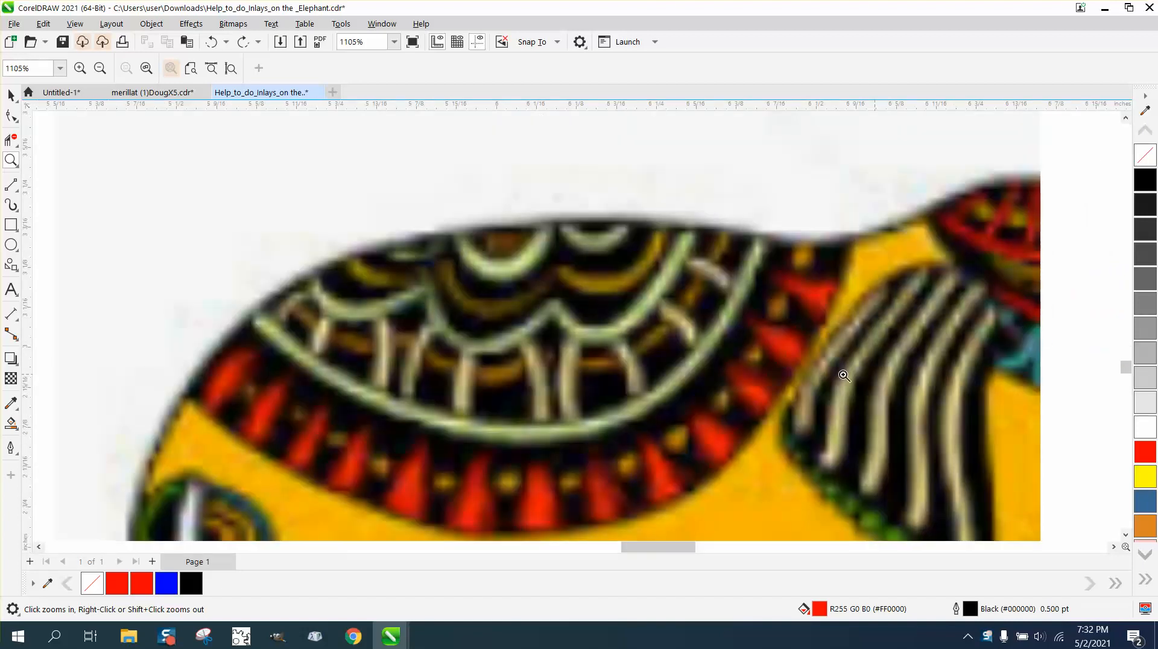
scroll(573, 302, "down", 4)
scroll(574, 304, "down", 7)
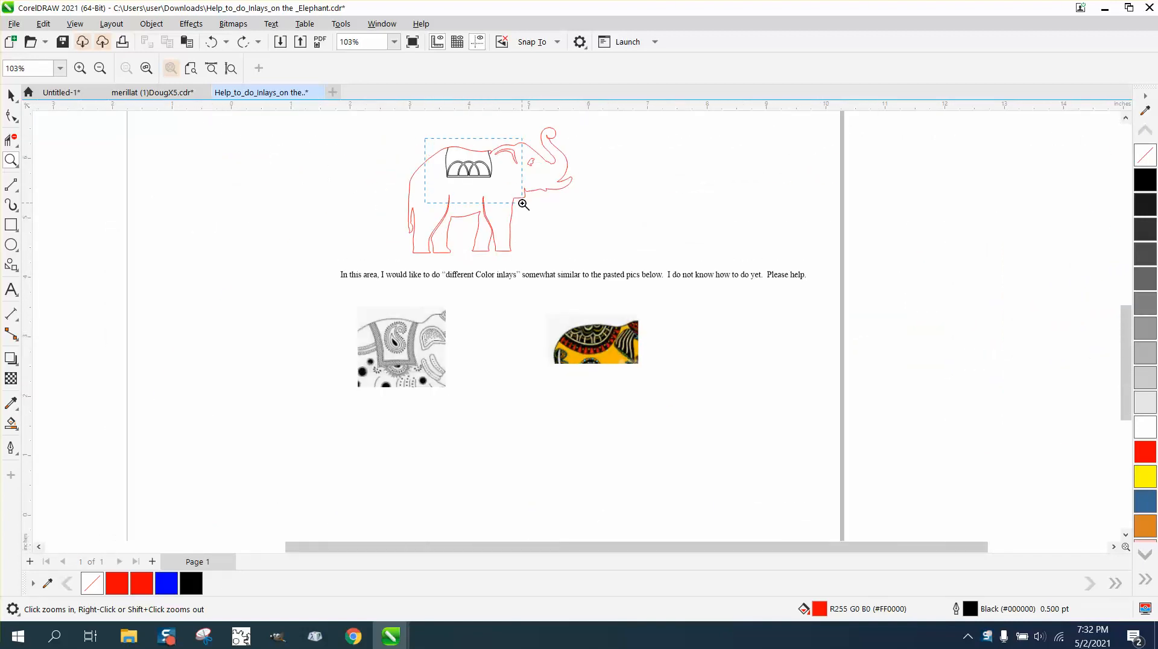
- Inspect the saddle blanket area on the elephant's back and select the red elephant outline
left_click_drag(523, 204, 523, 205)
left_click(11, 95)
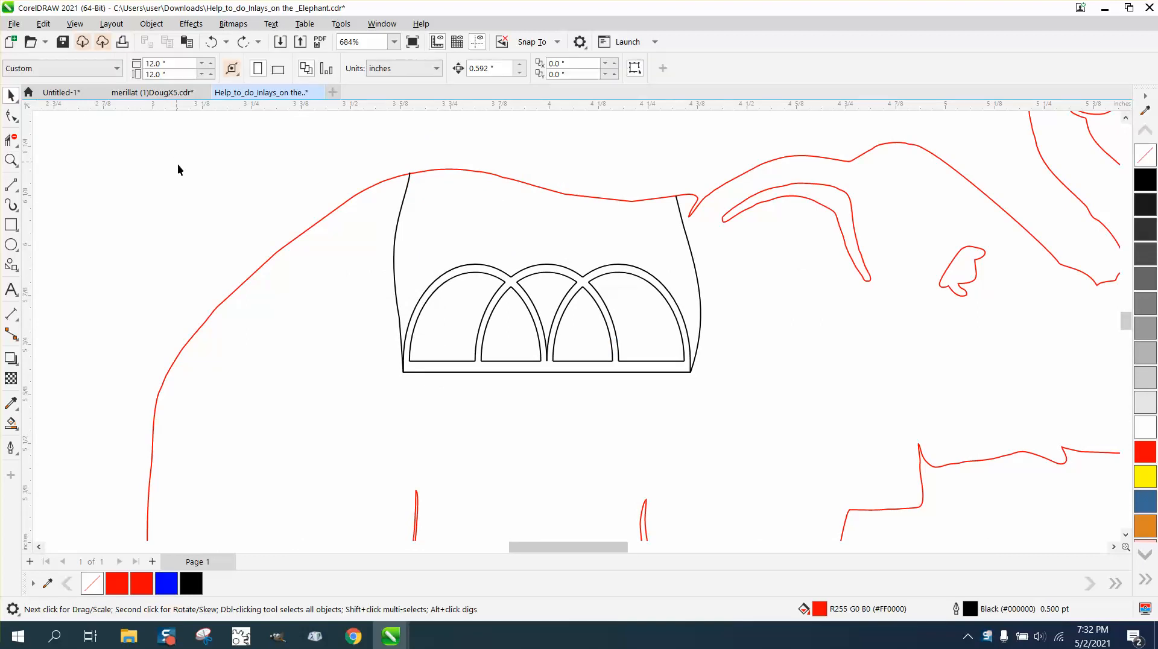
scroll(312, 197, "down", 4)
left_click(312, 197)
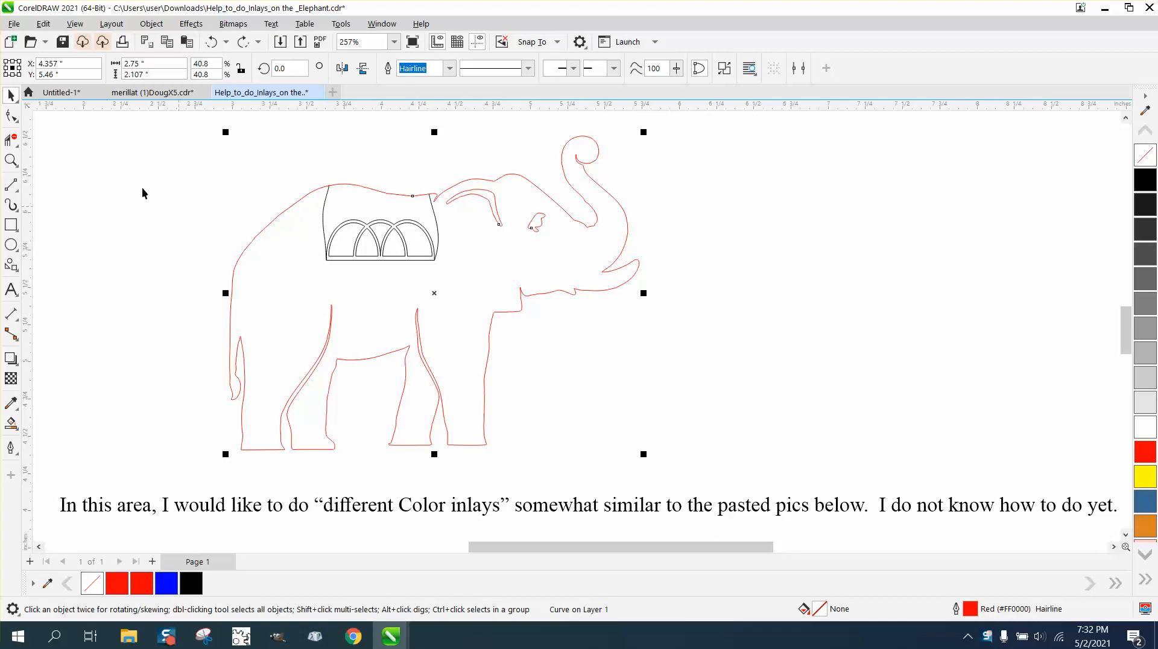
- Try moving the arch group off the elephant's blanket into the blank area beside its back, and undo the move
left_click(356, 255)
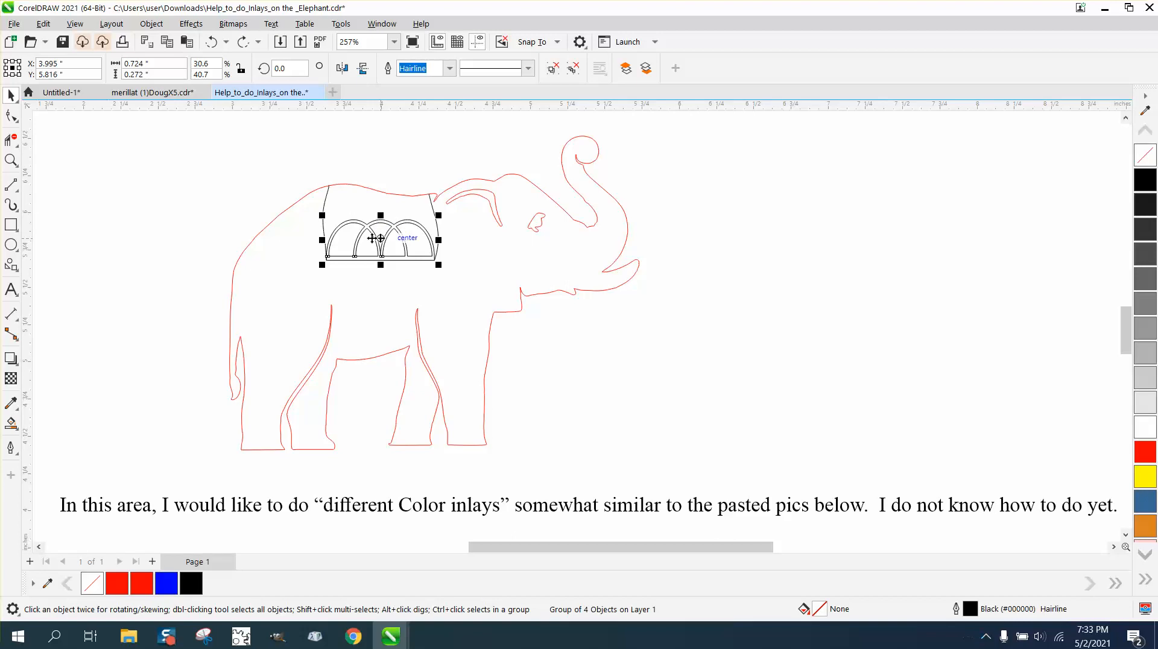
left_click_drag(381, 243, 140, 198)
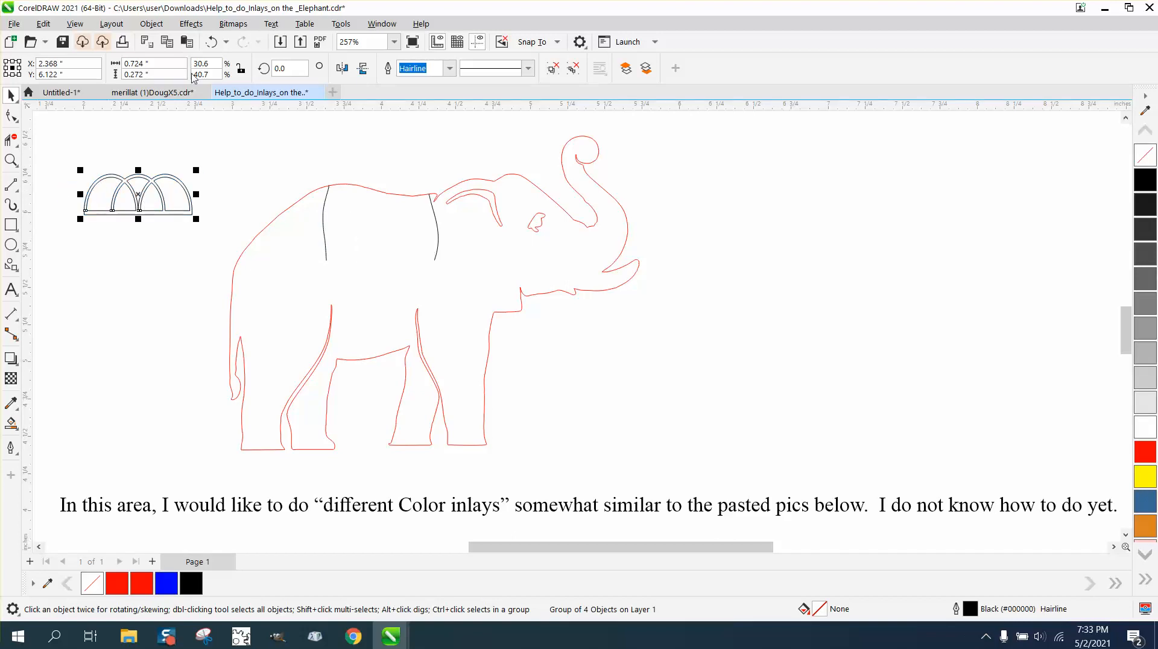
left_click(211, 42)
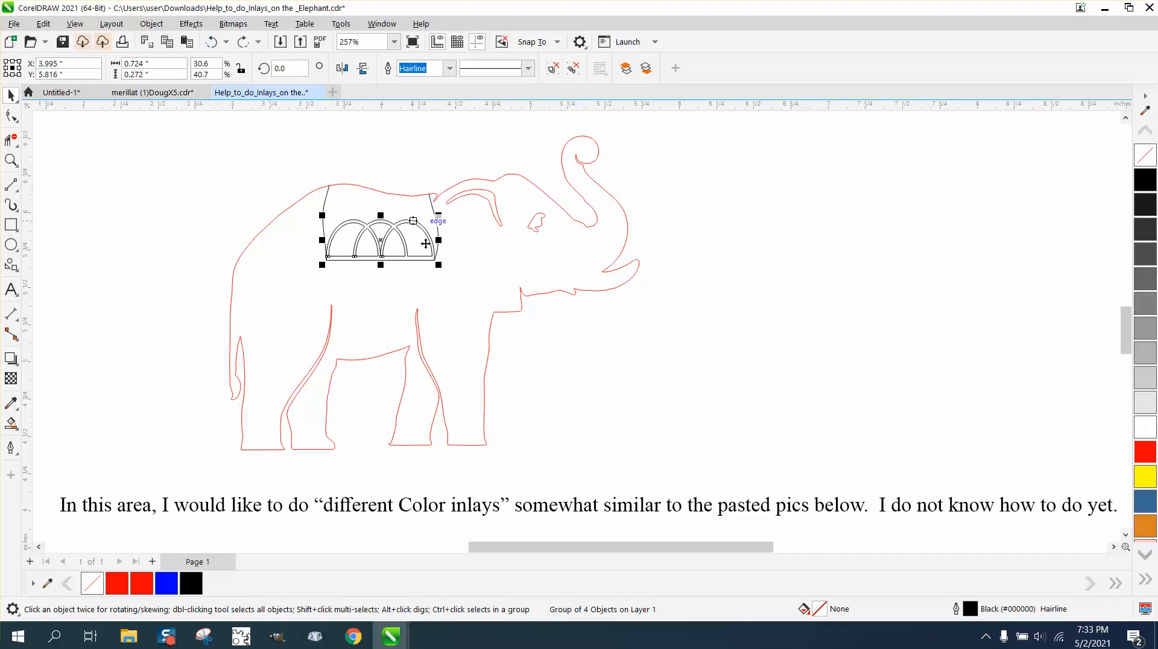
- Examine the arch pattern on the blanket closely and compare it with the two reference pictures
left_click(11, 160)
left_click_drag(486, 303, 486, 302)
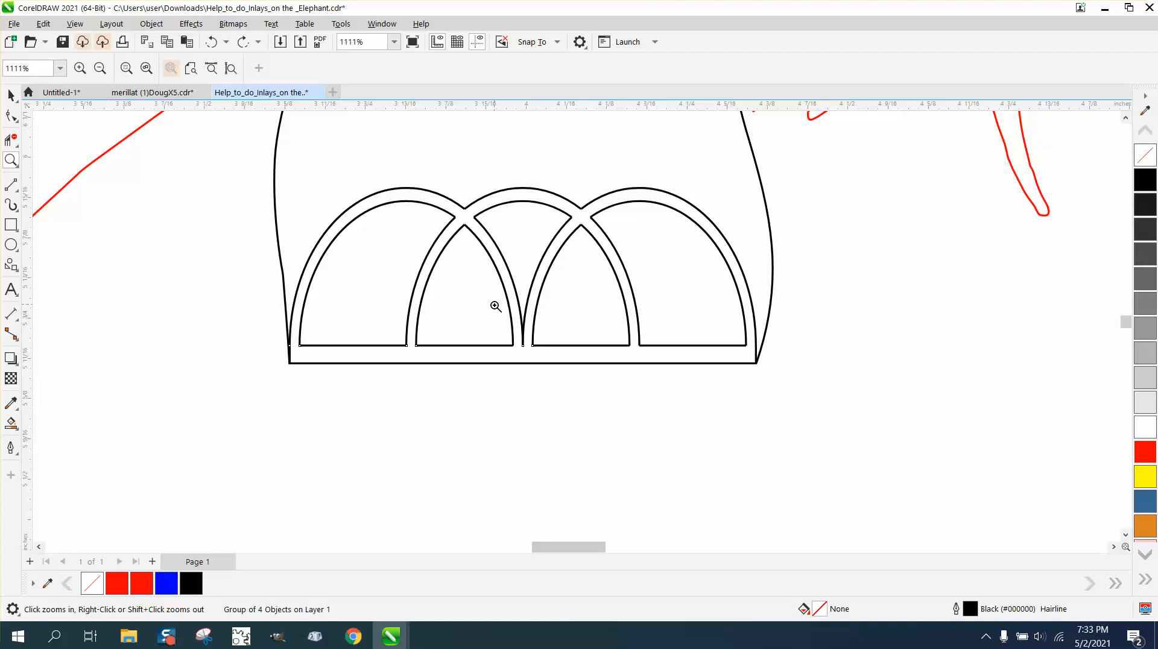
scroll(318, 357, "down", 8)
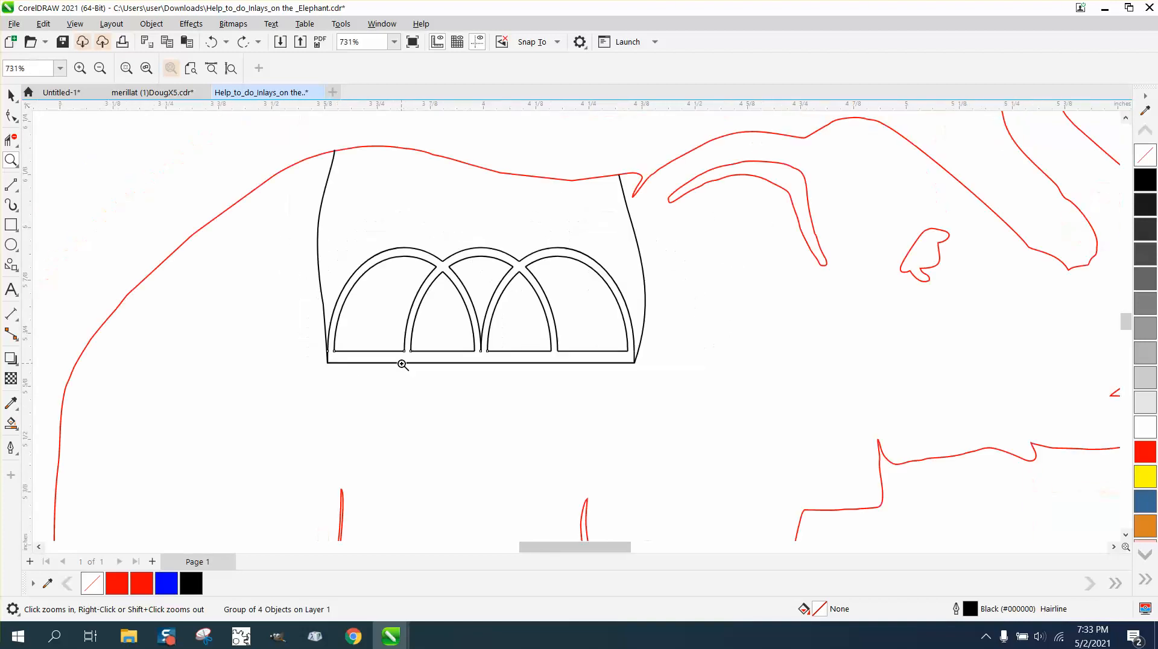
scroll(542, 477, "down", 2)
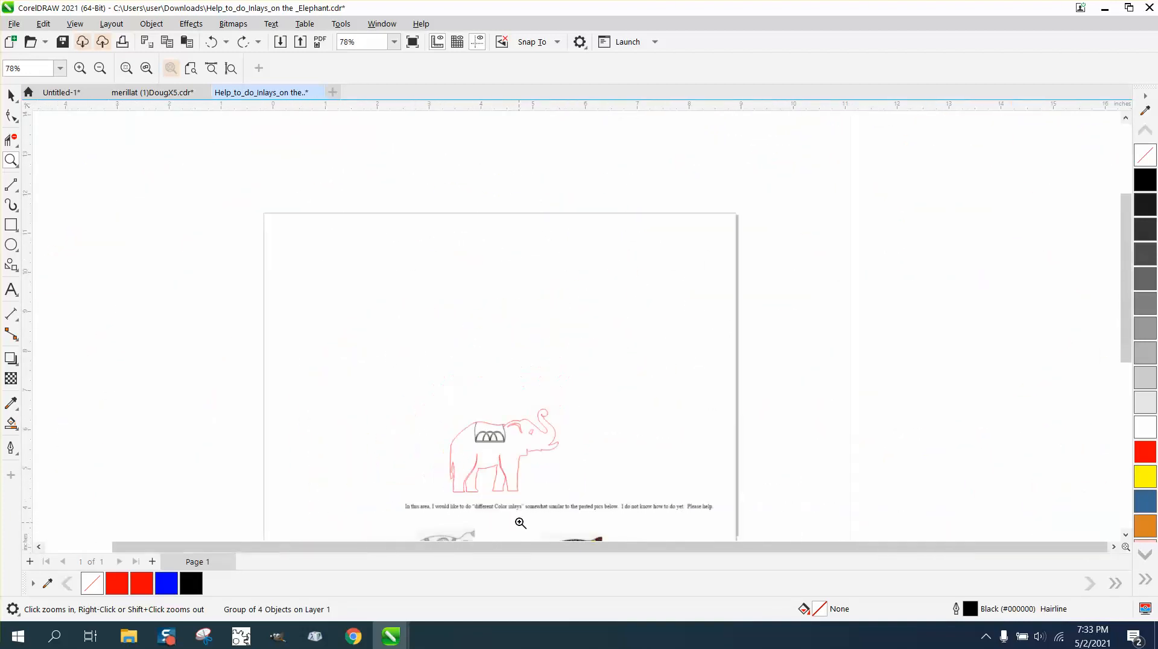
scroll(481, 523, "down", 3)
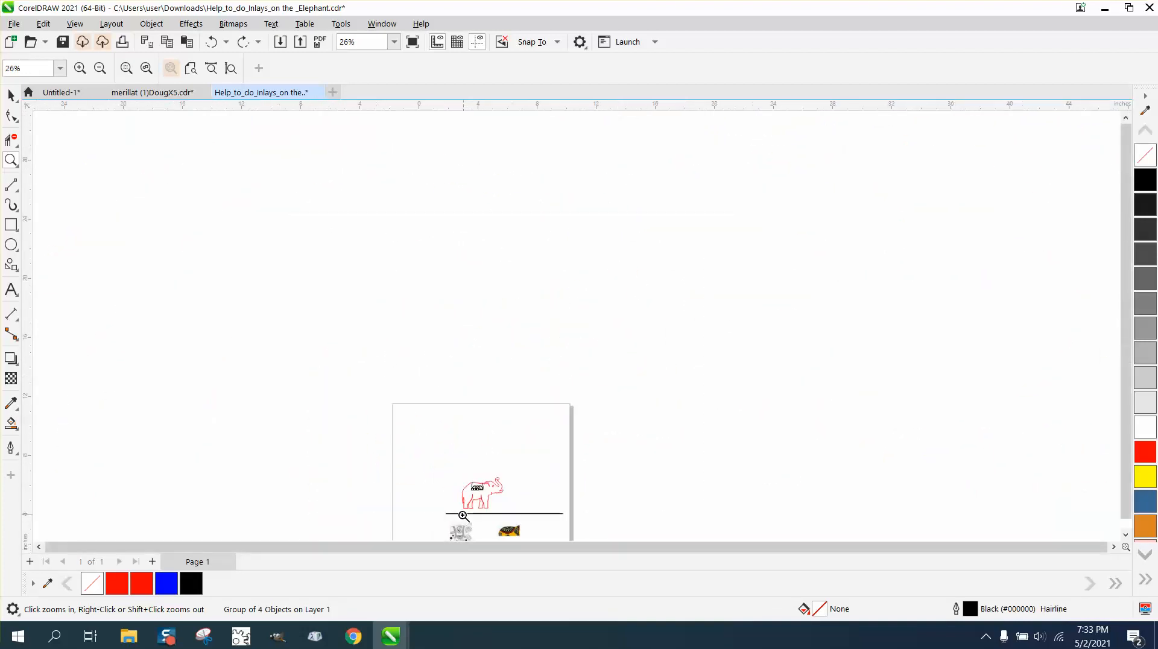
left_click_drag(447, 491, 506, 540)
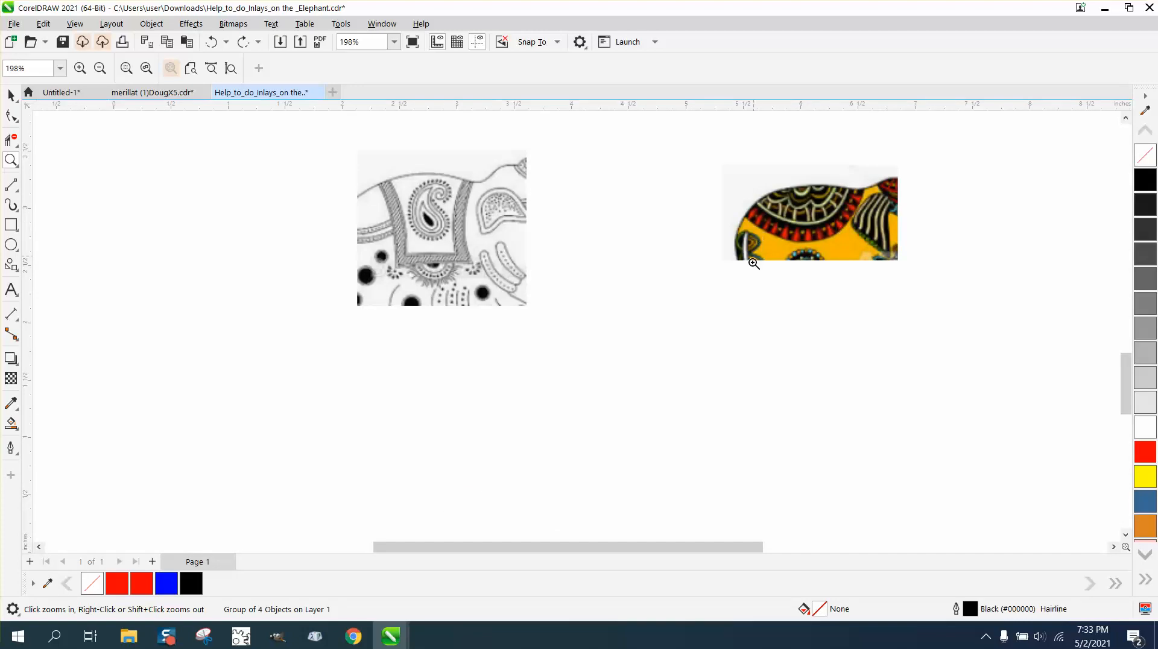
scroll(751, 332, "down", 4)
left_click_drag(803, 231, 800, 229)
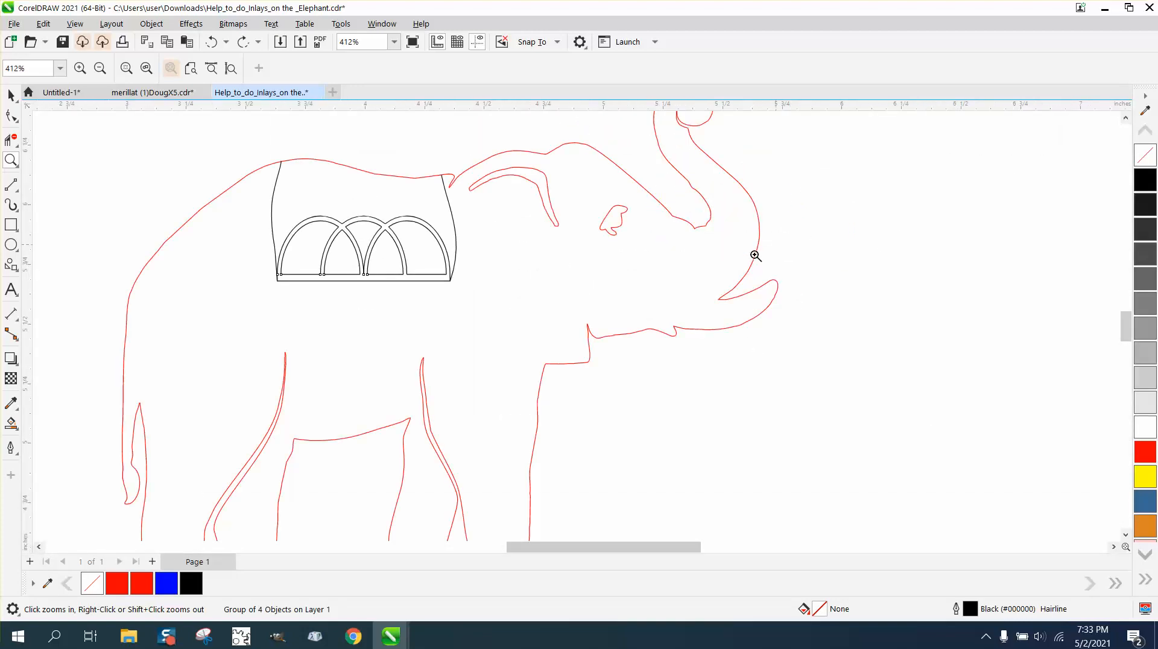
- Move the arch group off the elephant into the blank area behind its back, centred at about X 2.1", Y 5.98"
left_click(11, 95)
left_click(972, 422)
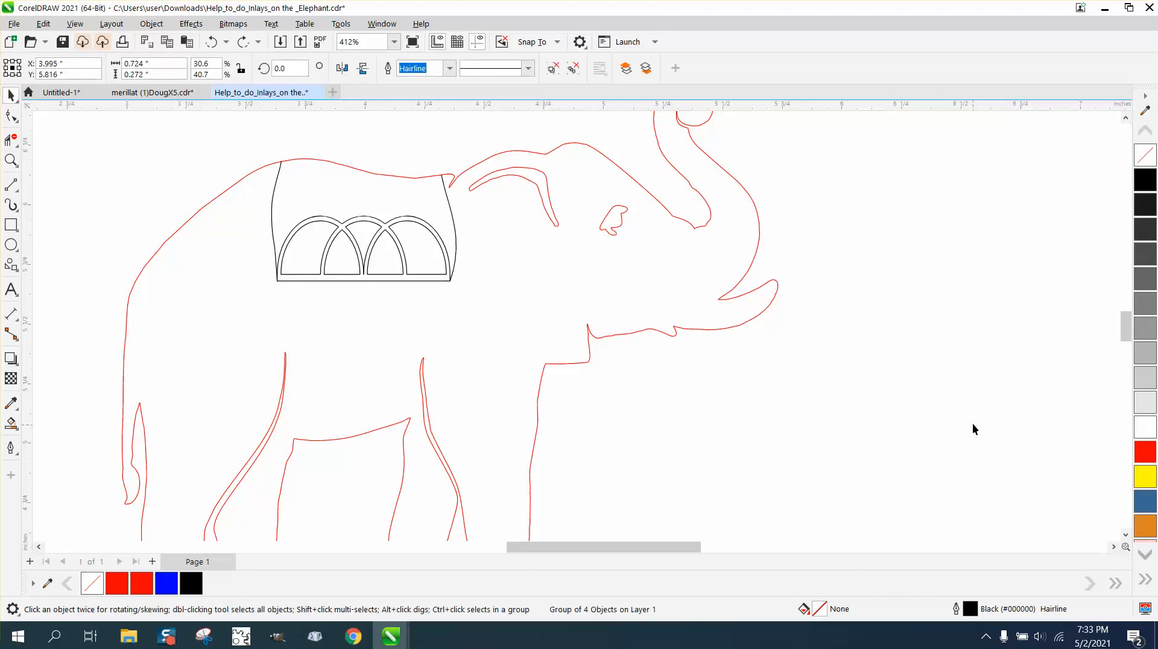
scroll(975, 425, "down", 2)
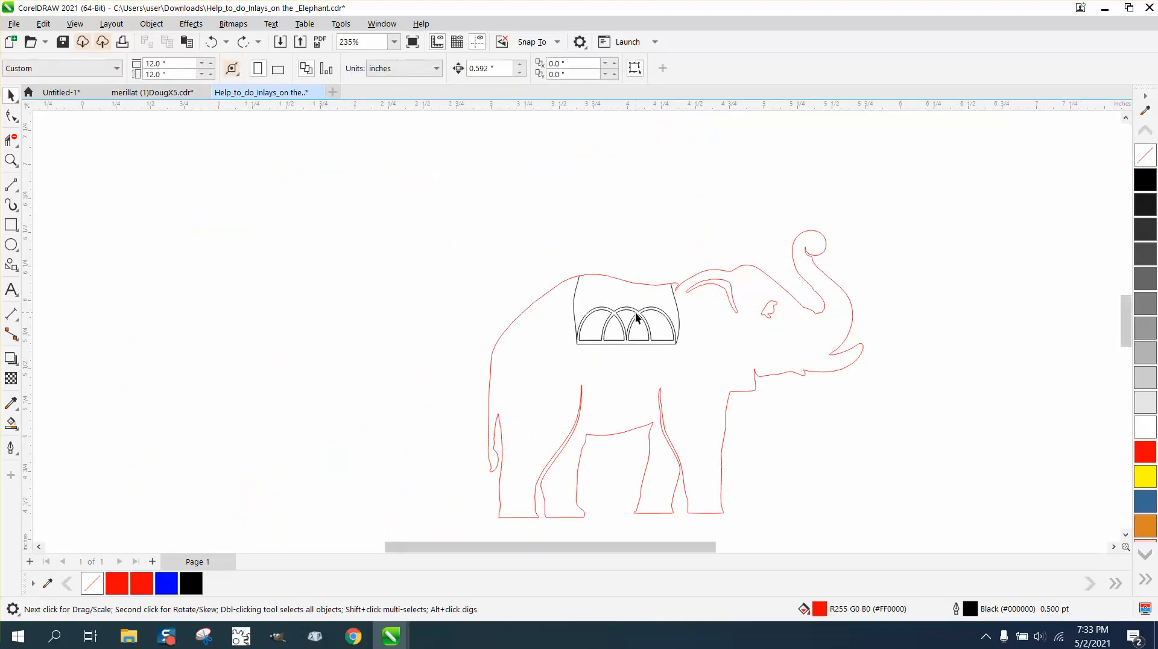
left_click_drag(636, 318, 416, 324)
- Inspect the ends of the arch lines where they meet the baseline for gaps and unjoined corners
left_click(11, 164)
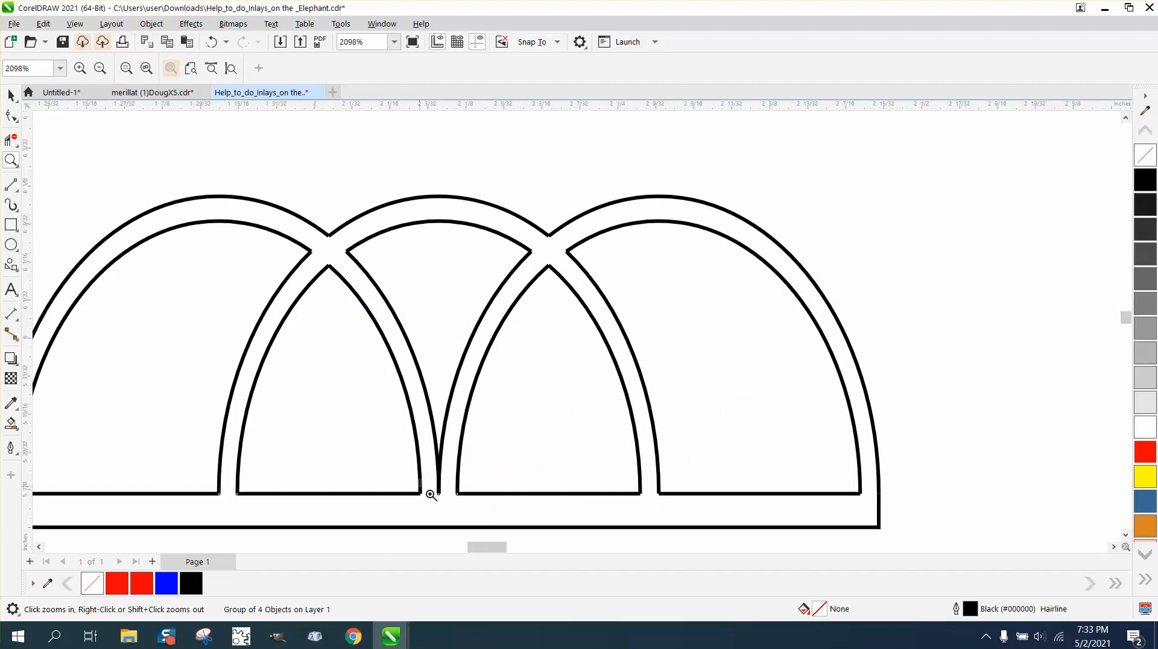
left_click_drag(430, 494, 493, 516)
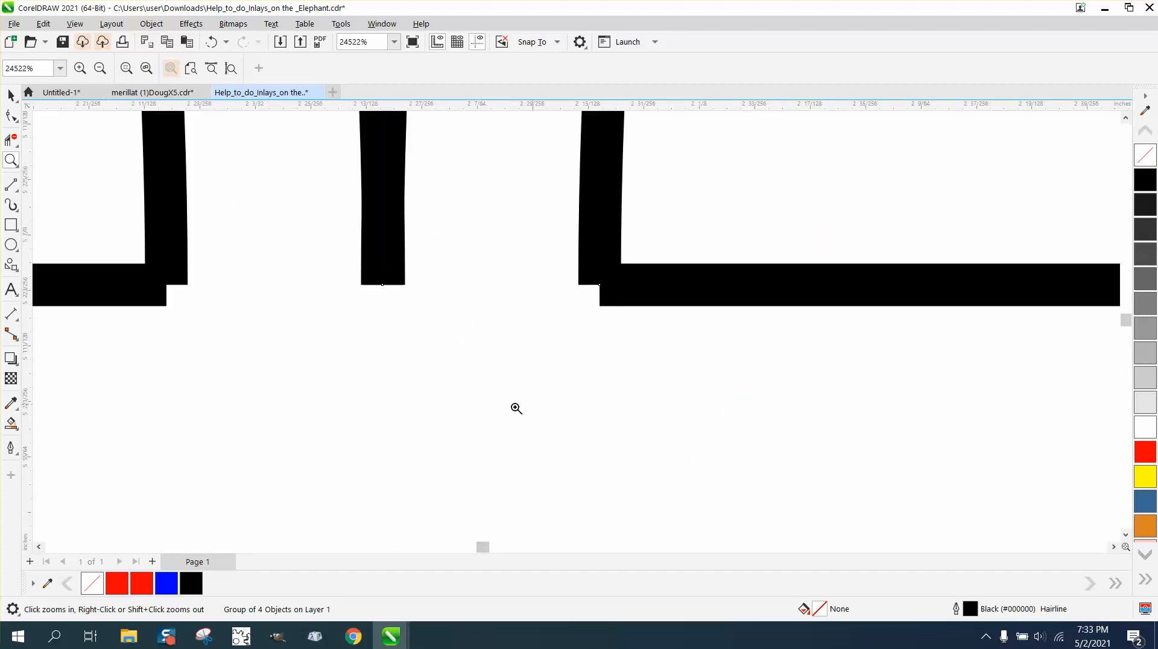
scroll(458, 386, "down", 3)
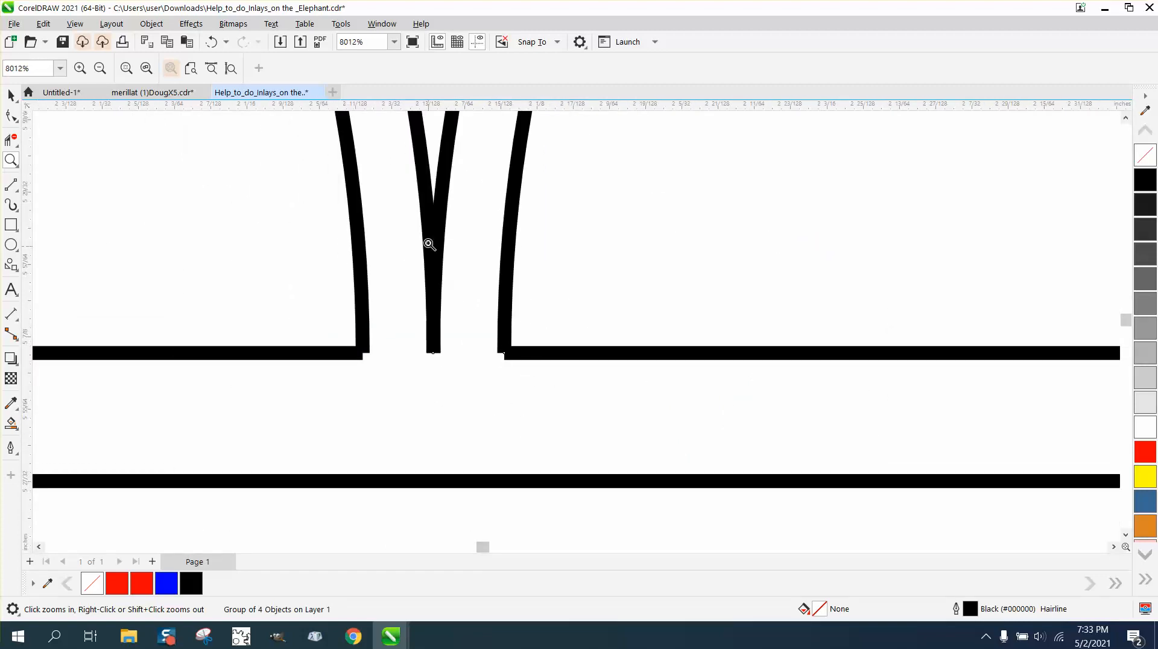
scroll(433, 308, "down", 2)
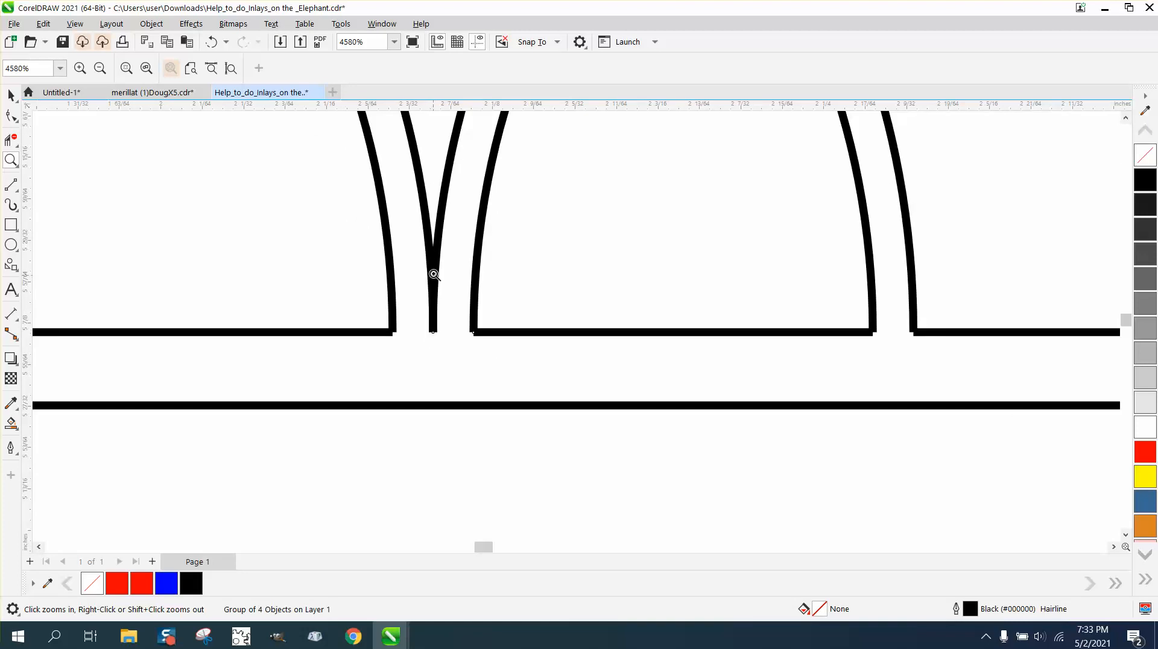
scroll(500, 347, "up", 6)
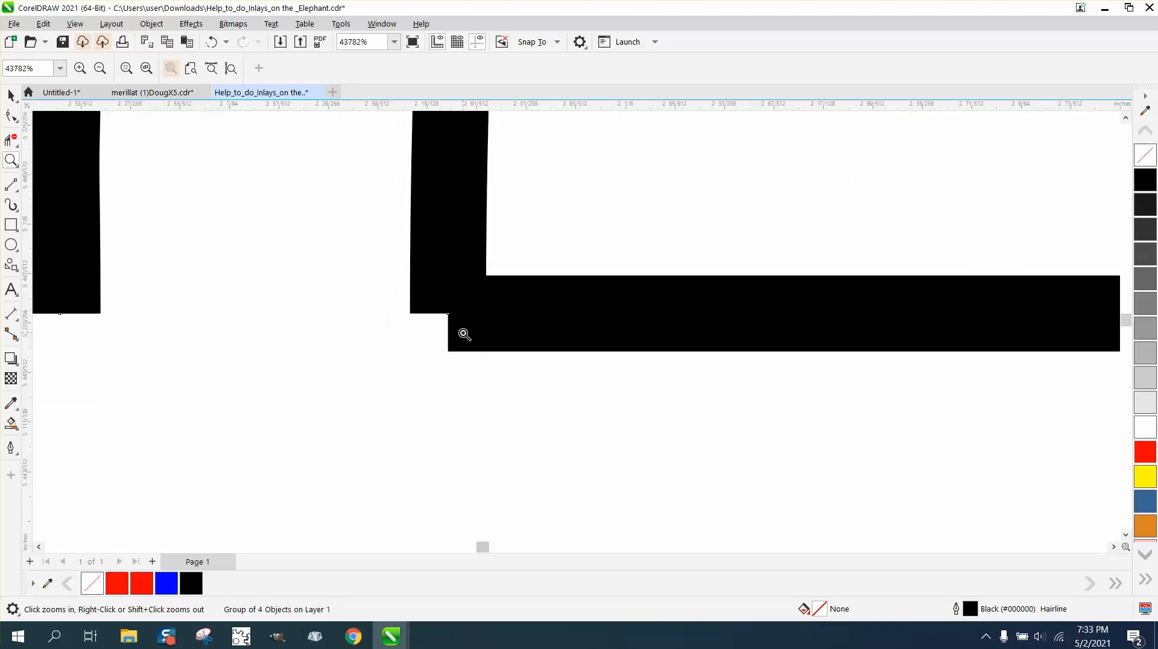
scroll(465, 334, "down", 4)
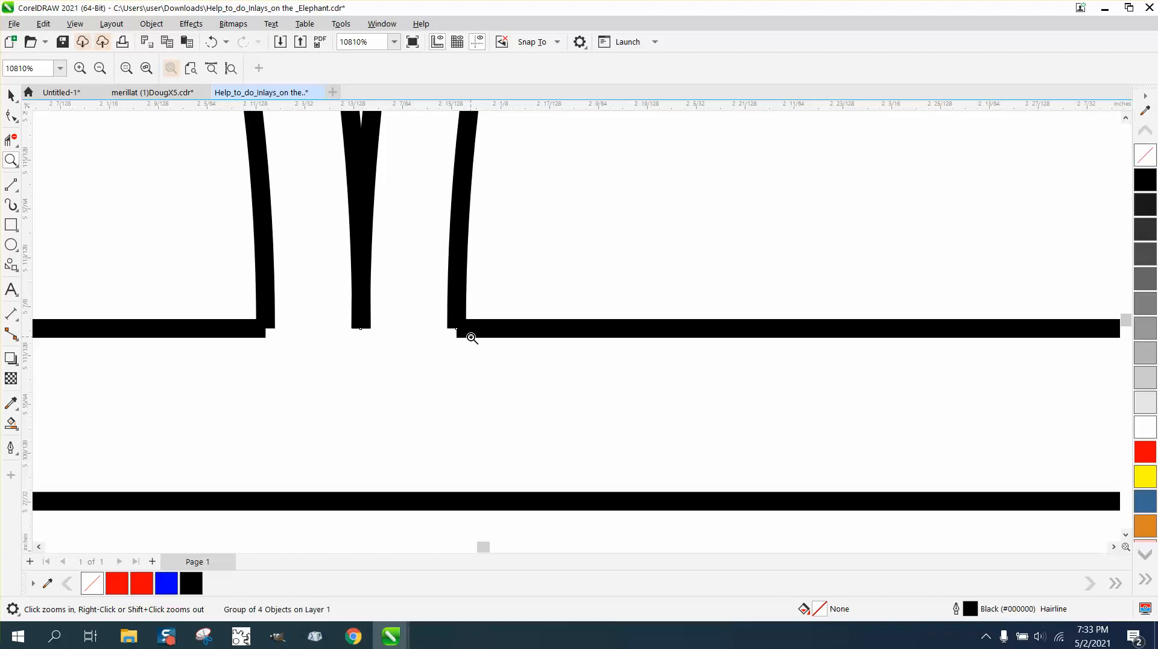
scroll(471, 337, "down", 3)
scroll(603, 332, "down", 2)
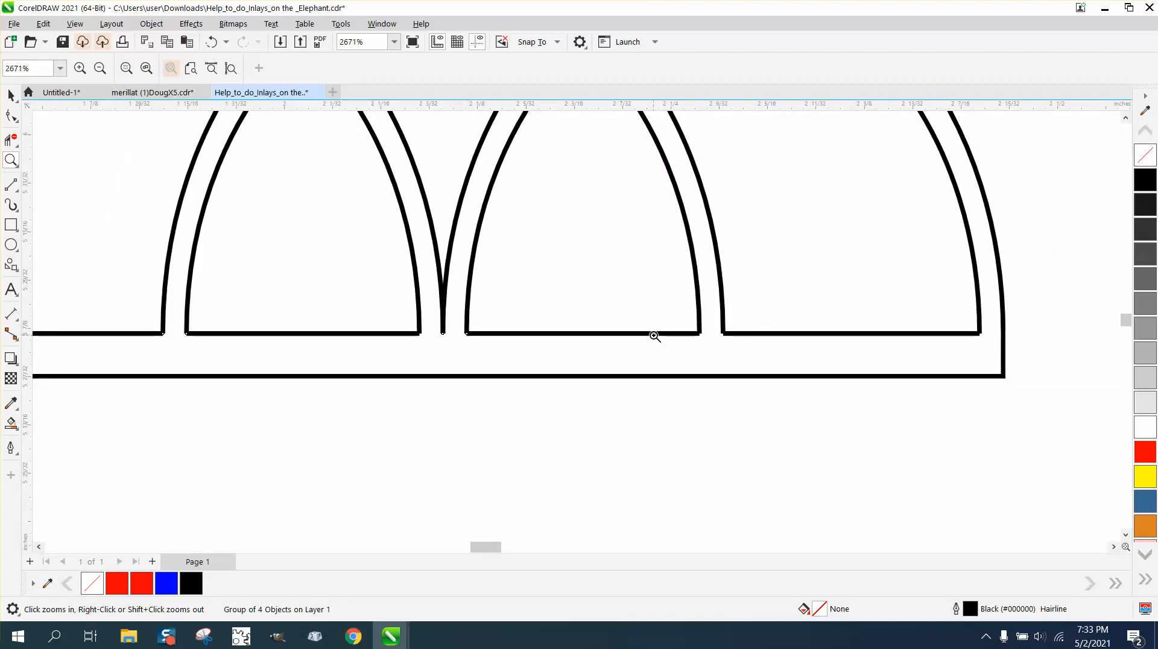
scroll(738, 350, "up", 7)
scroll(487, 355, "down", 9)
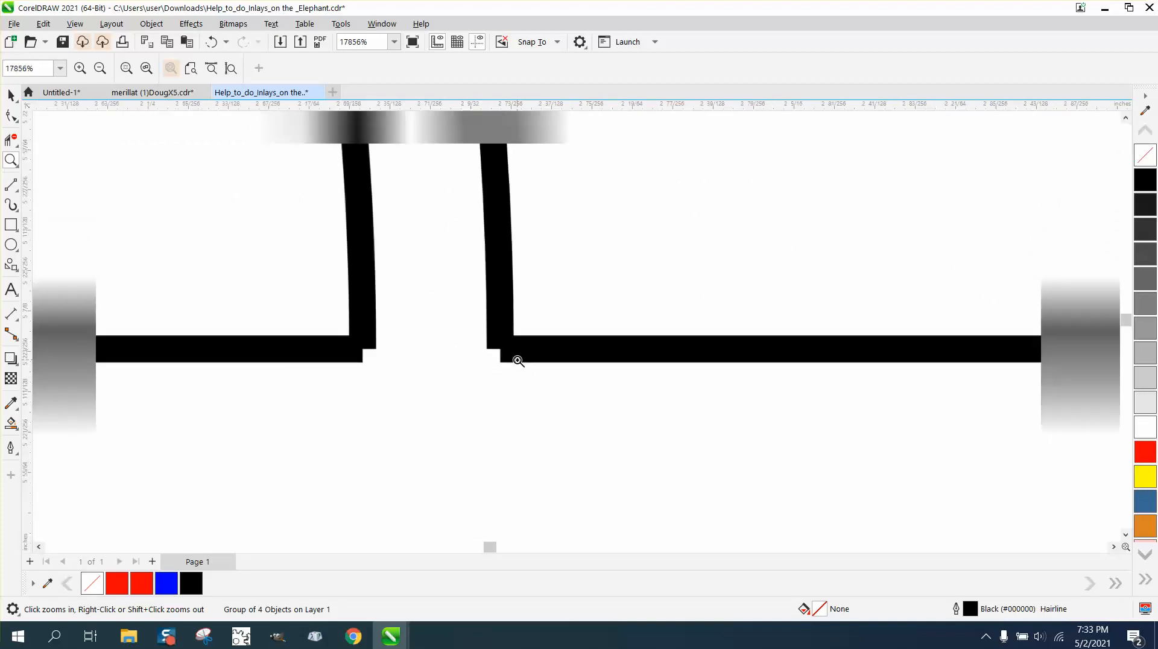
scroll(513, 358, "down", 1)
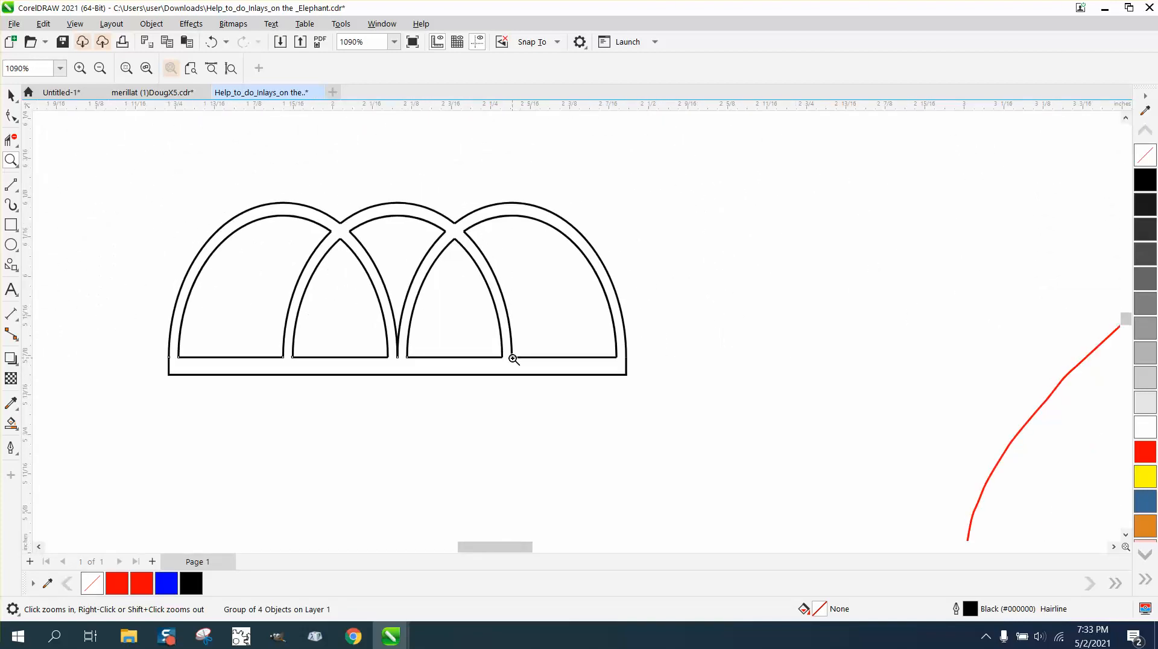
- Convert the arch group to curves and ungroup all of its objects
left_click(10, 95)
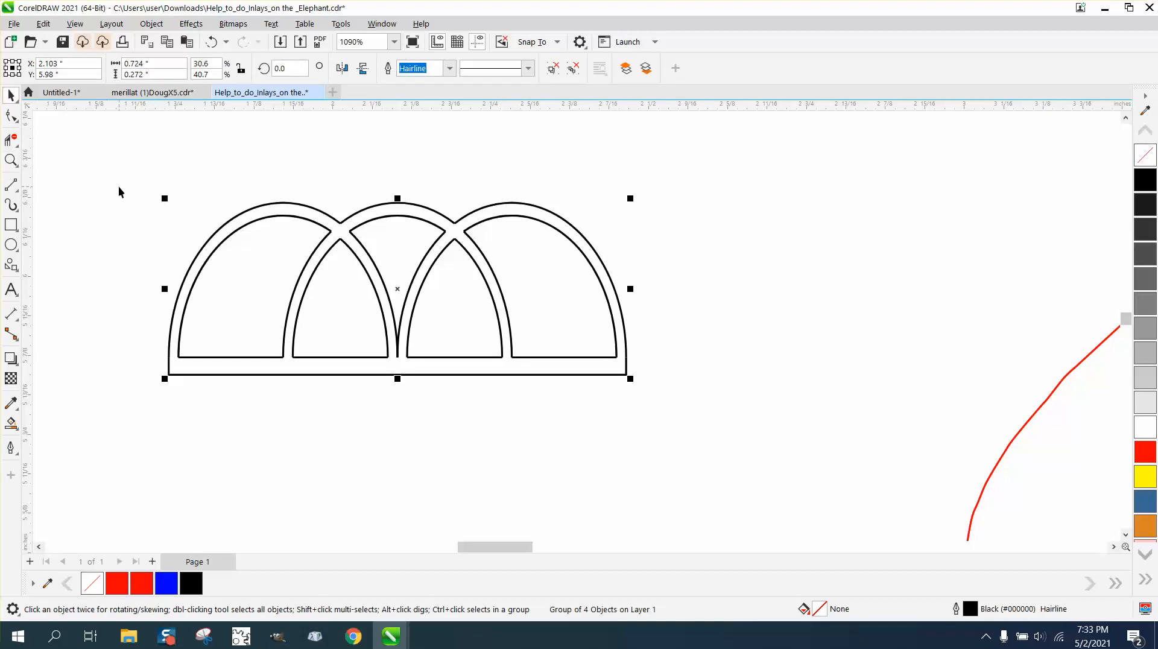
left_click(151, 24)
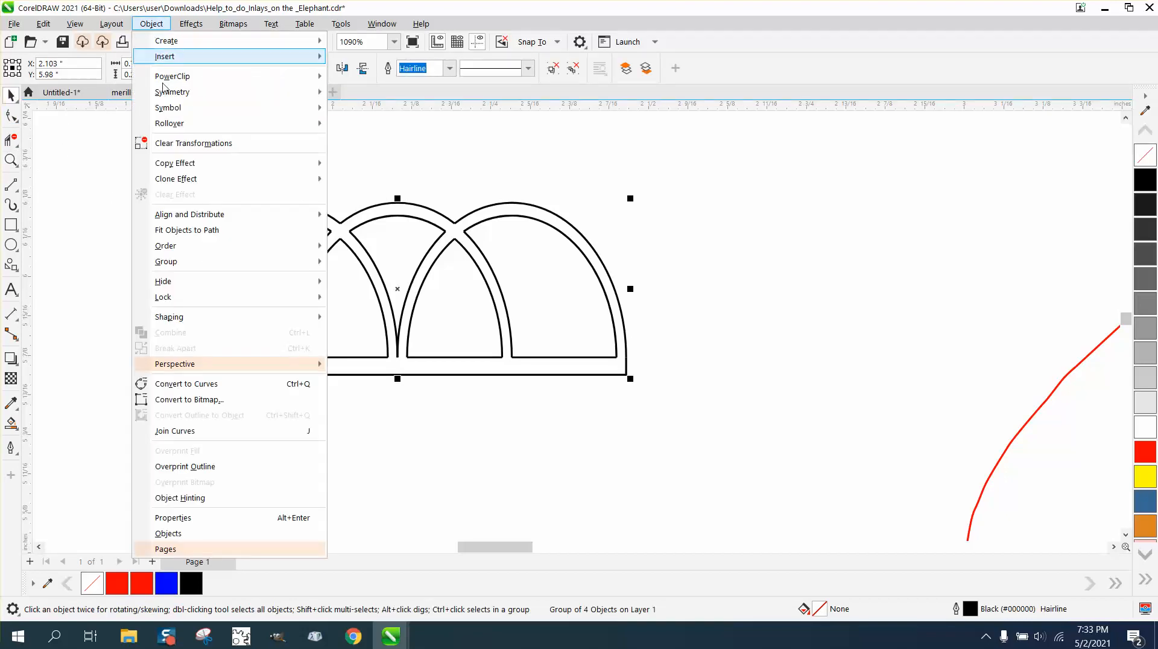
left_click(187, 383)
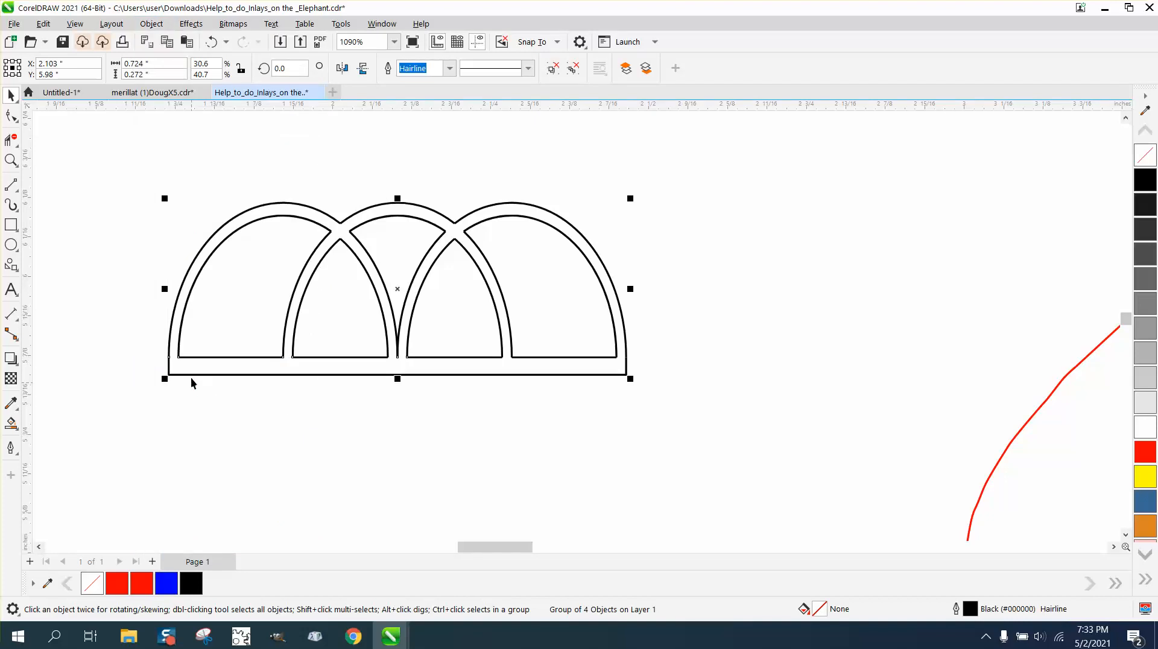
left_click(151, 23)
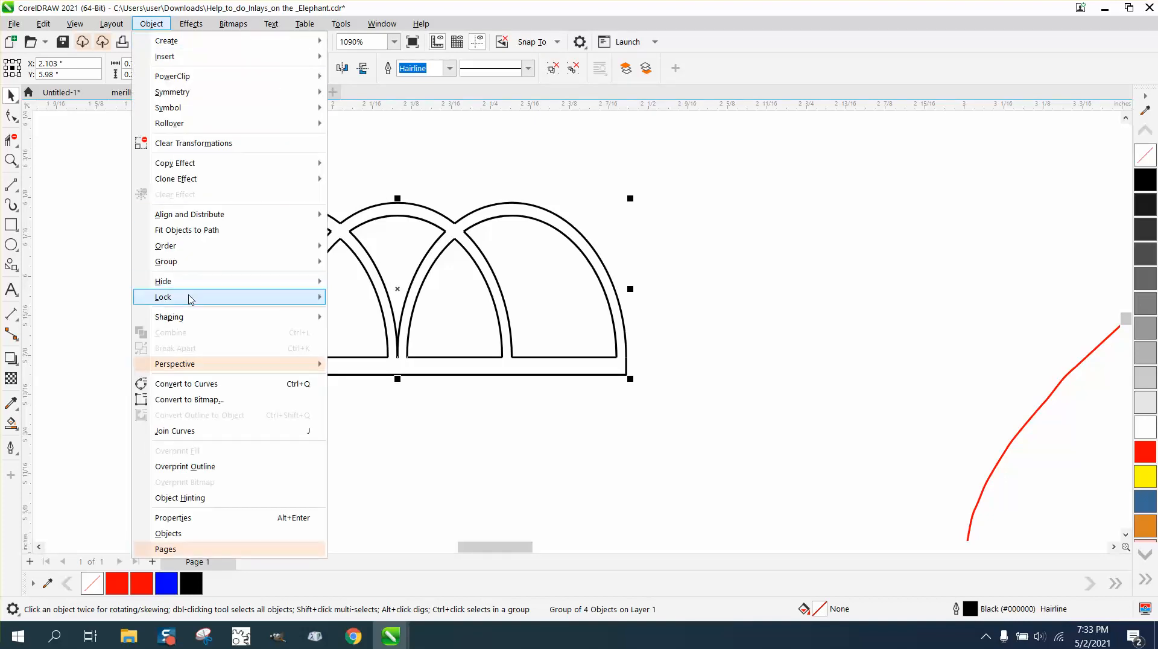
mouse_move(187, 271)
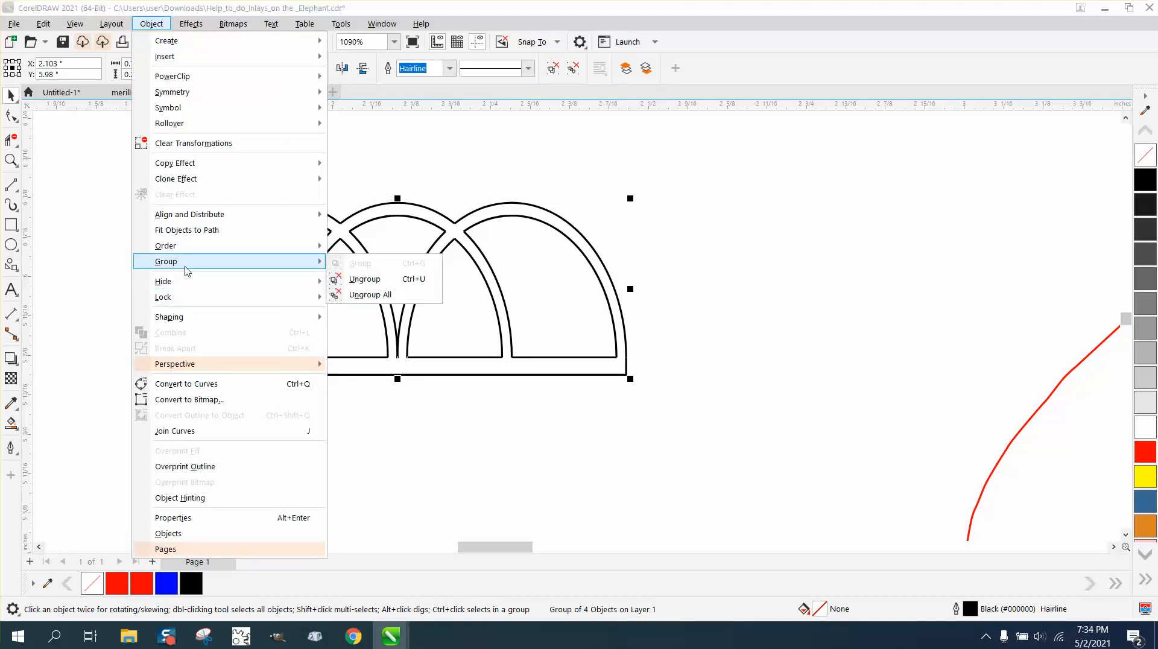
left_click(362, 295)
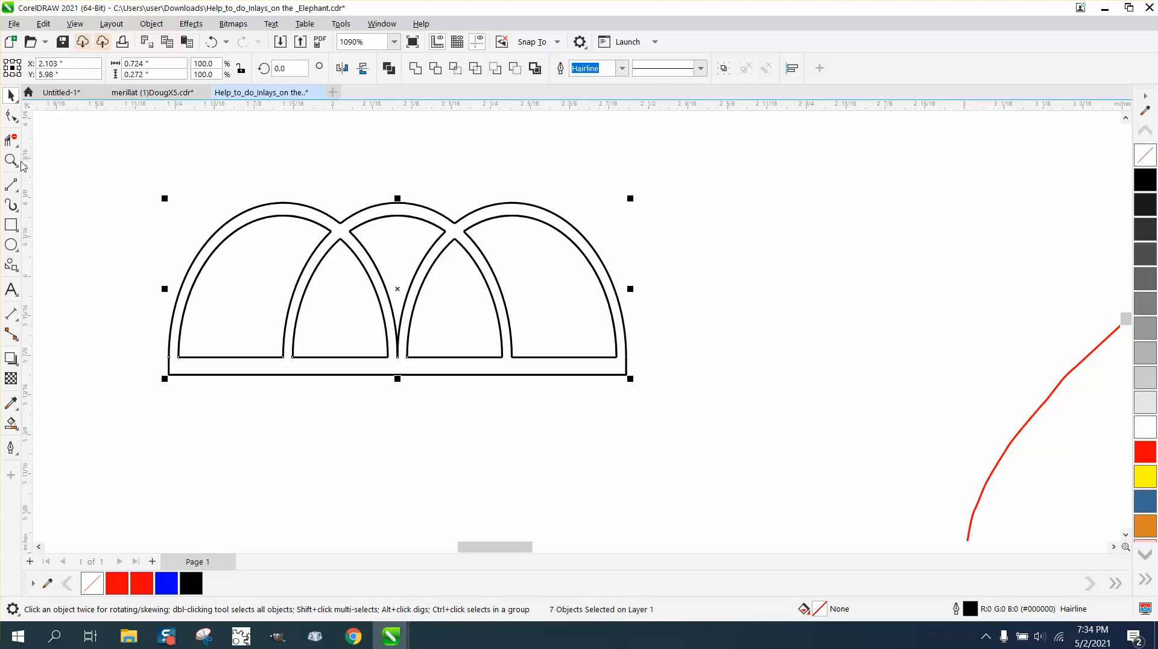
- Try to close the gaps between the arch lines using an endpoint tolerance of 0.004"
left_click(18, 120)
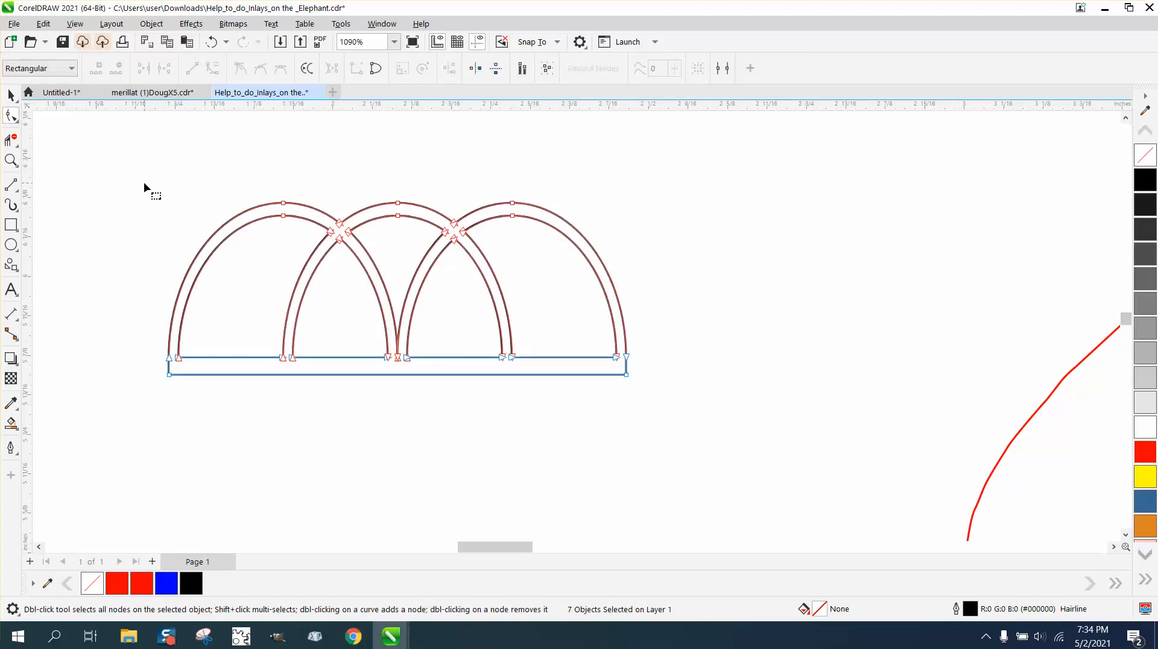
left_click_drag(136, 174, 449, 393)
left_click_drag(706, 472, 706, 470)
key("ctrl+l")
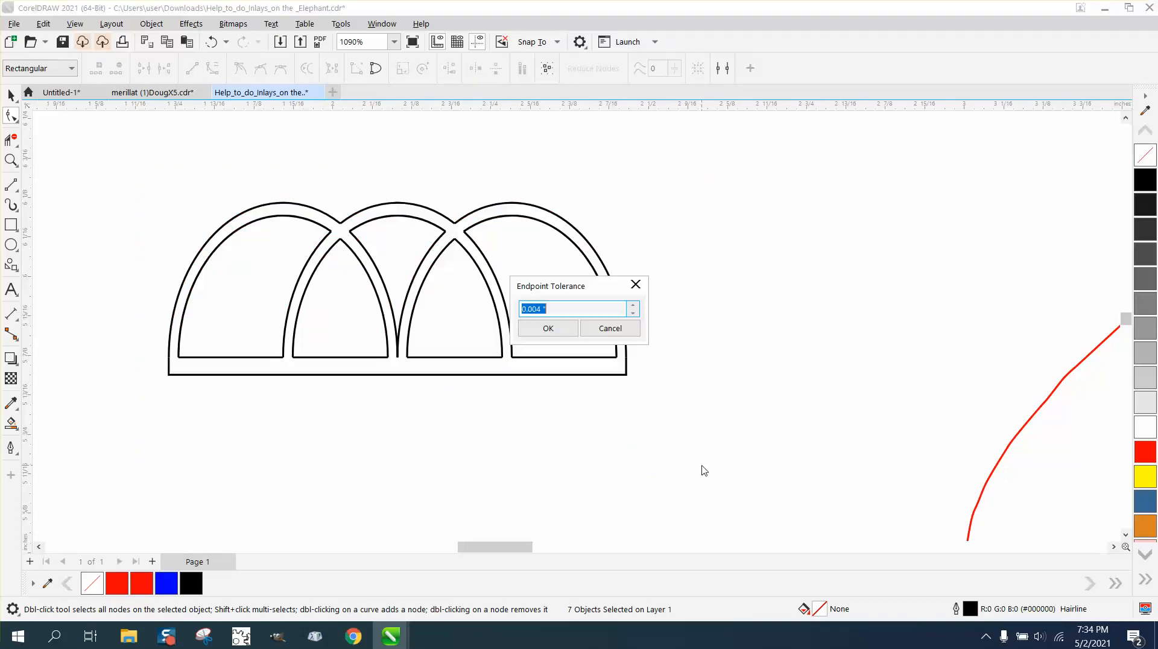
left_click(548, 329)
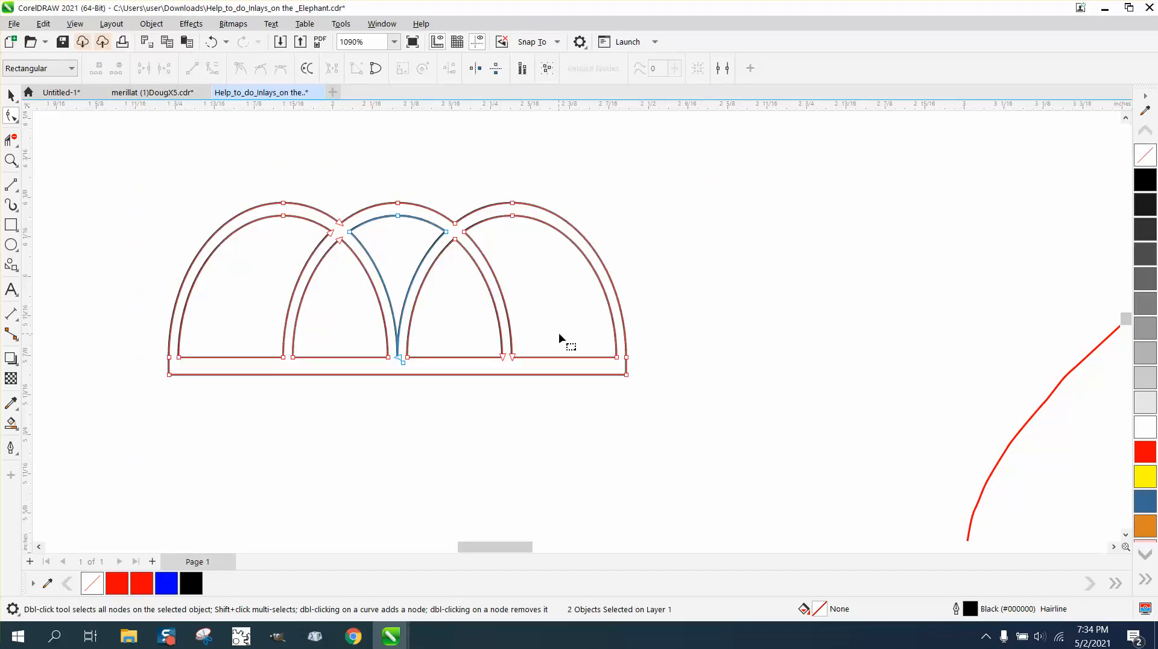
- Examine the arch lines along the baseline, especially the narrow point where the two outer arches meet in the middle
left_click(11, 159)
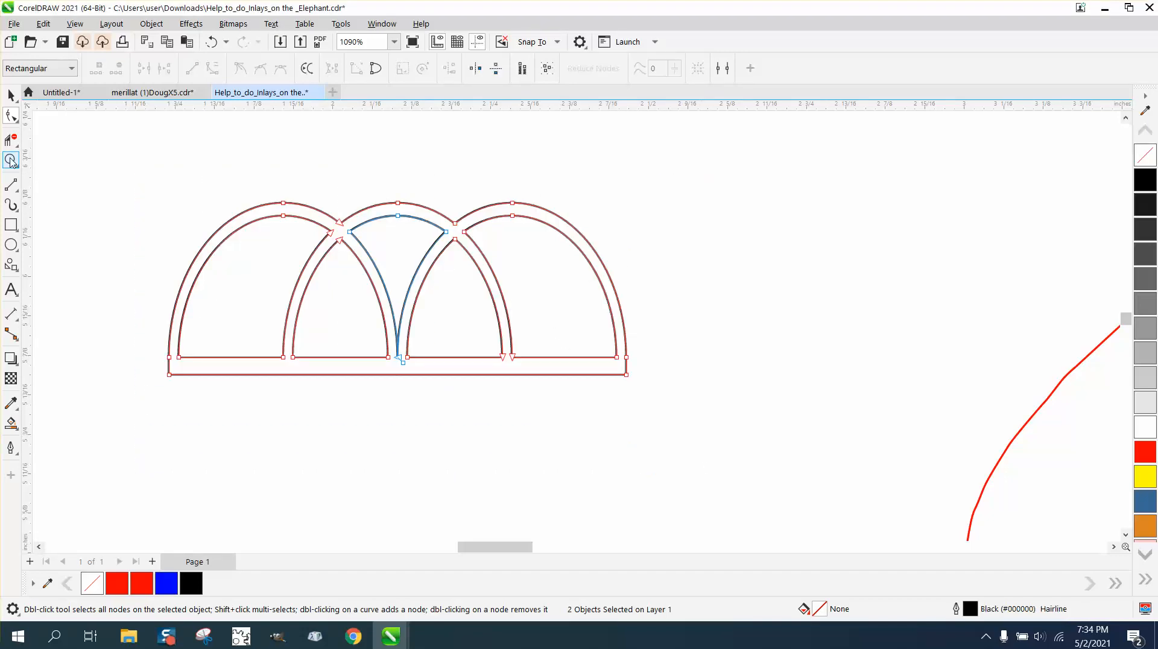
left_click_drag(545, 381, 545, 380)
right_click(543, 383)
right_click(505, 380)
right_click(484, 381)
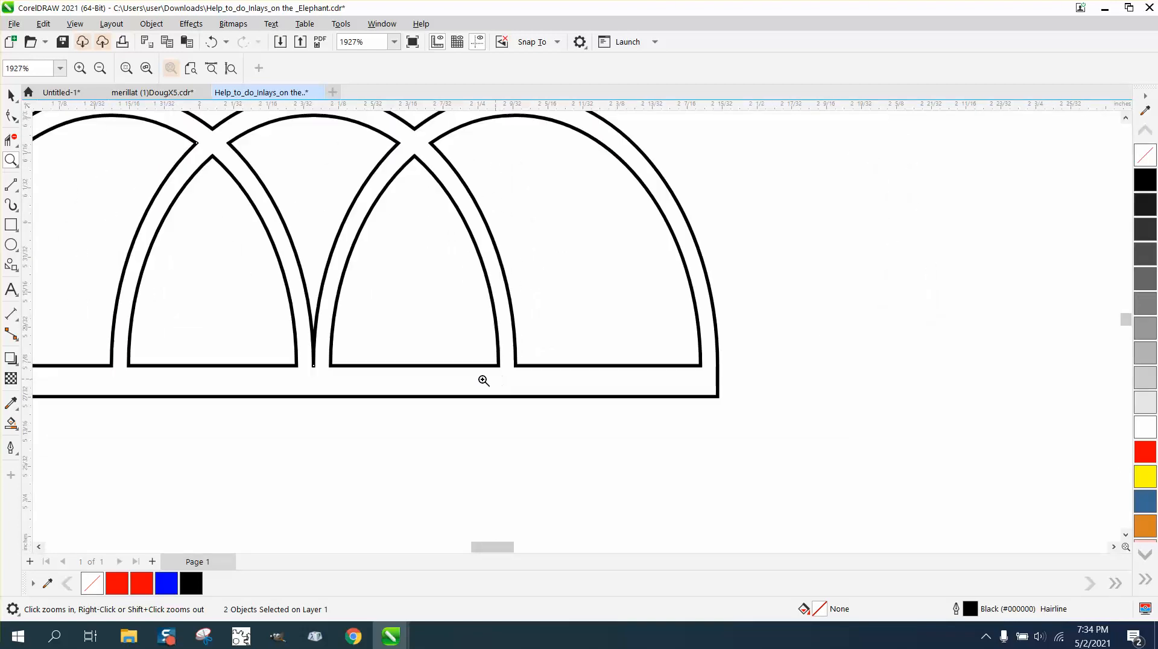
left_click_drag(281, 363, 427, 398)
right_click(429, 398)
right_click(429, 400)
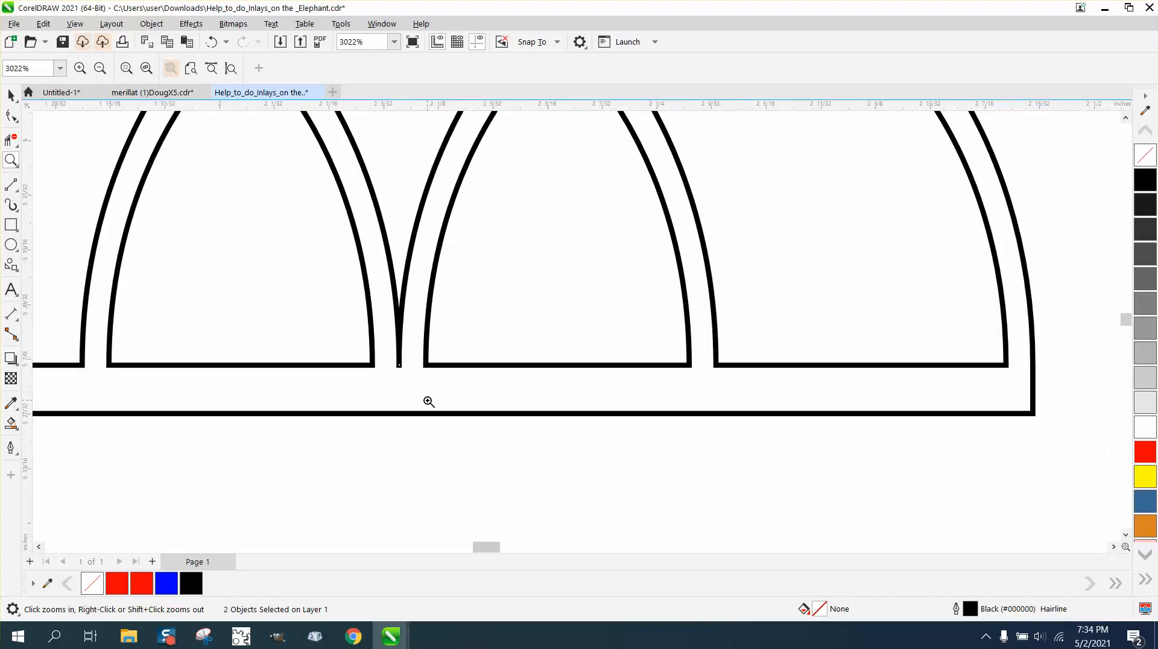
right_click(429, 401)
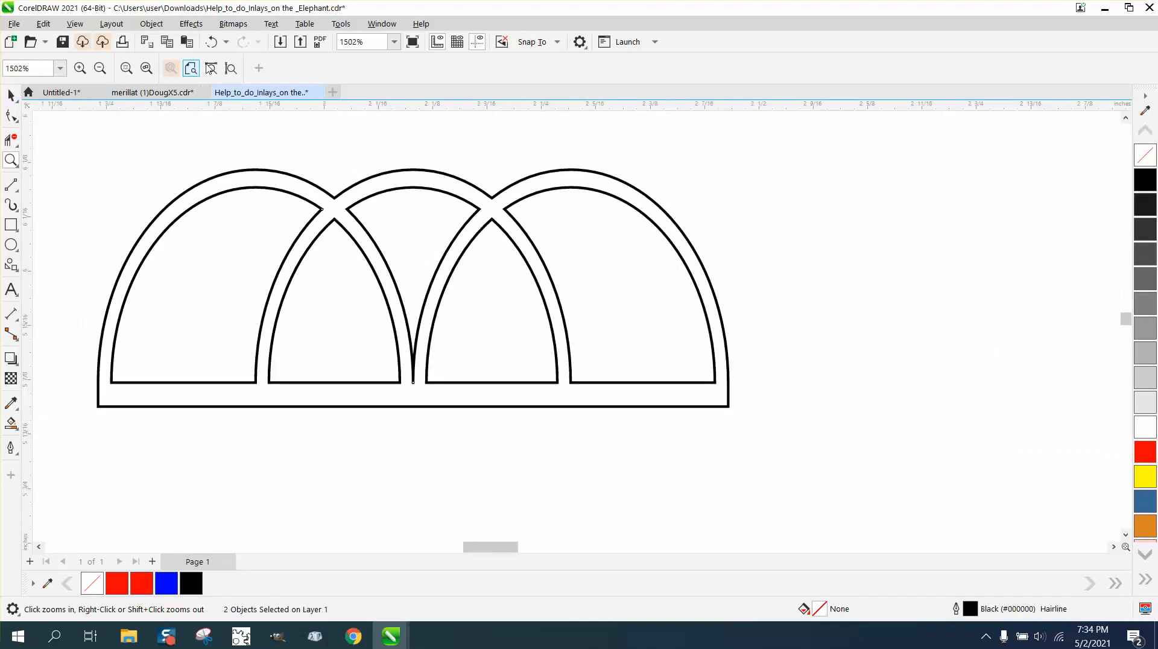
- Undo the endpoint-tolerance join while keeping the arch pattern ungrouped and its nodes shown for editing
left_click(211, 41)
left_click(211, 42)
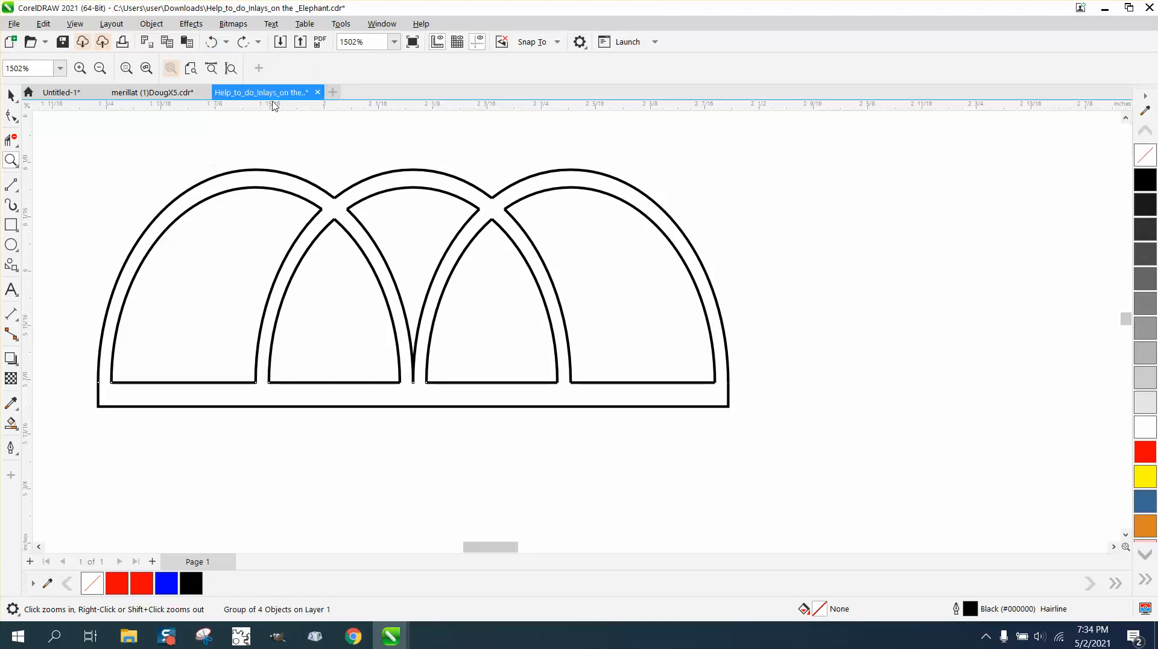
left_click(11, 116)
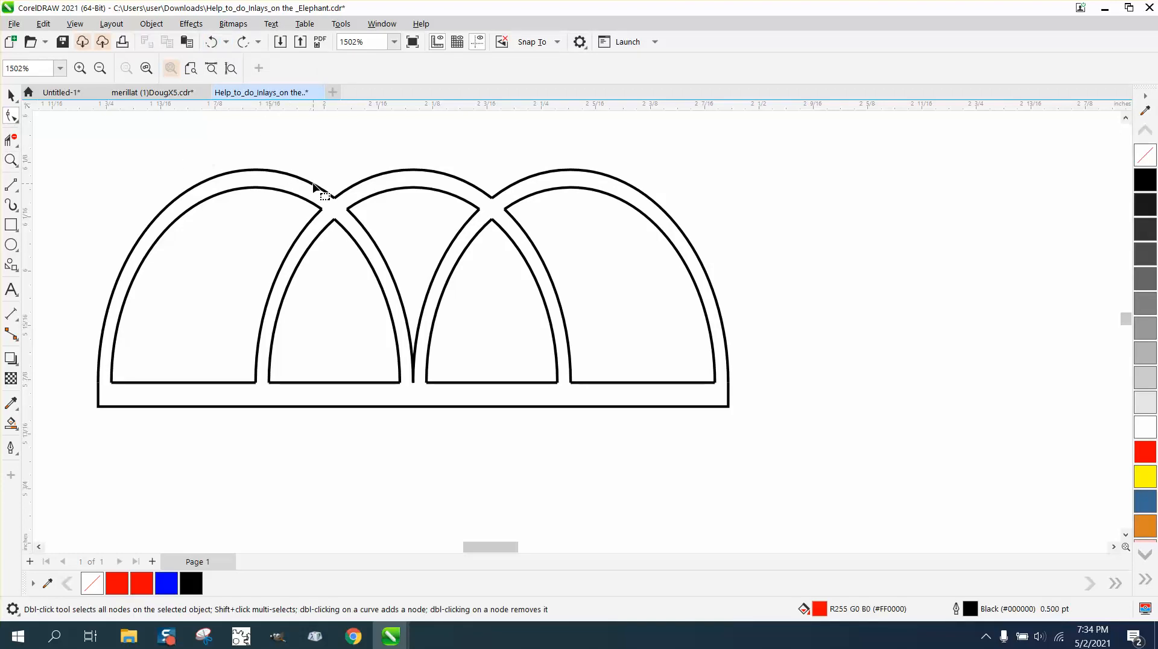
left_click(243, 41)
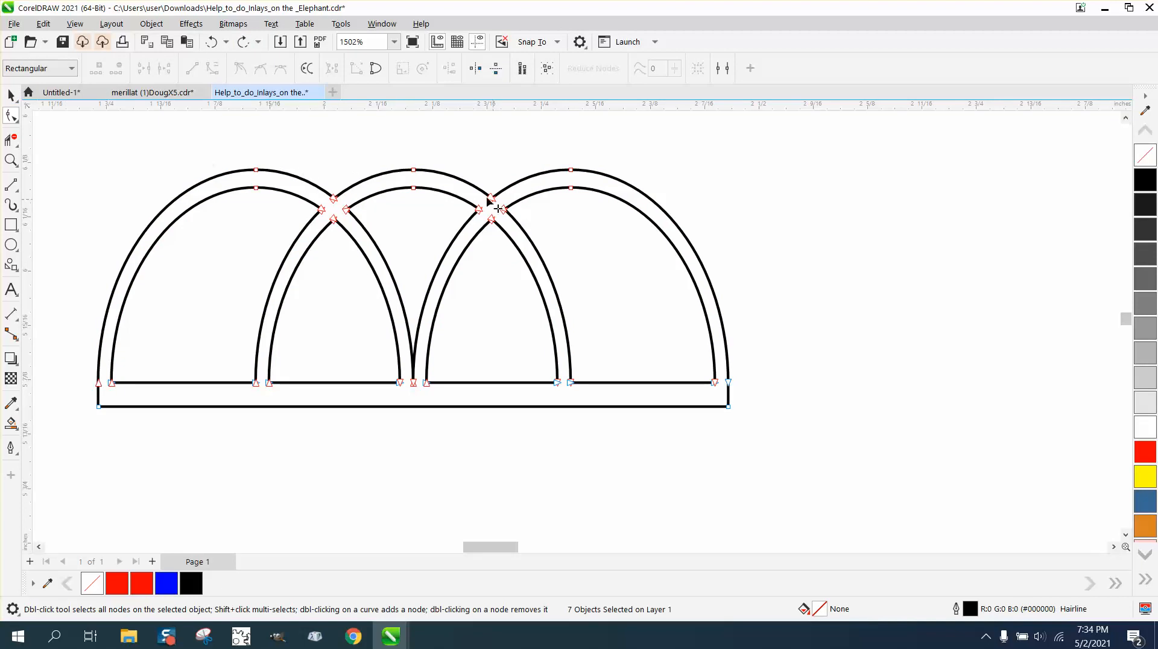
- Test whether the lines join at the upper corner of the second arch crossing by pulling its node away, and undo the move
left_click(11, 159)
left_click_drag(487, 191, 535, 227)
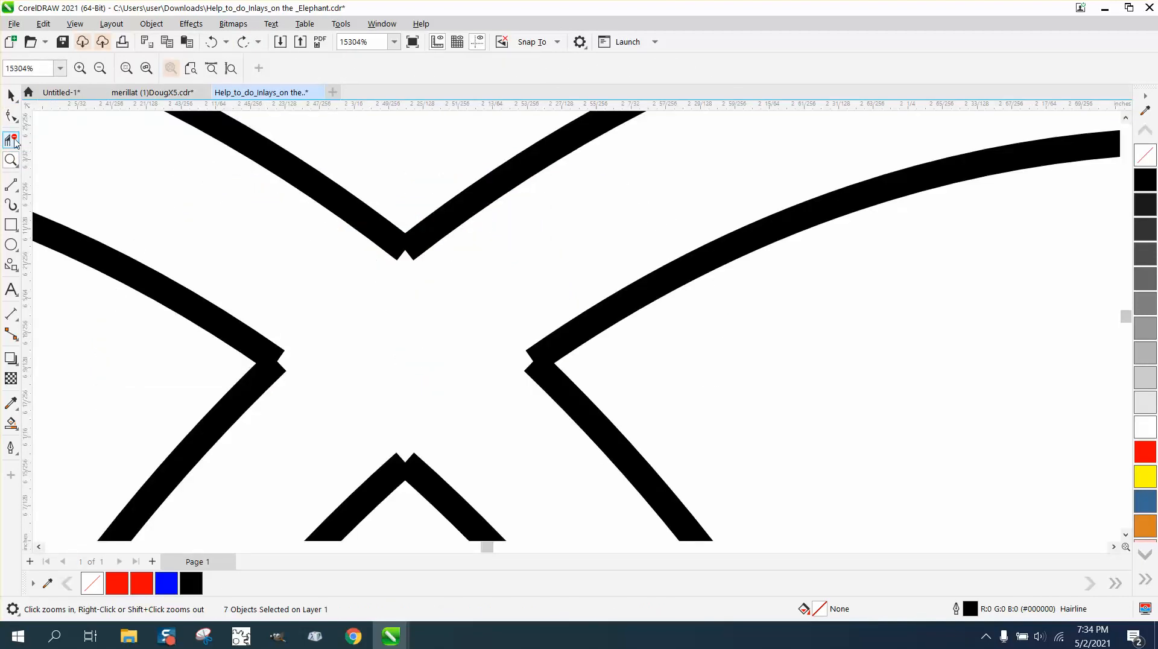
key("F10")
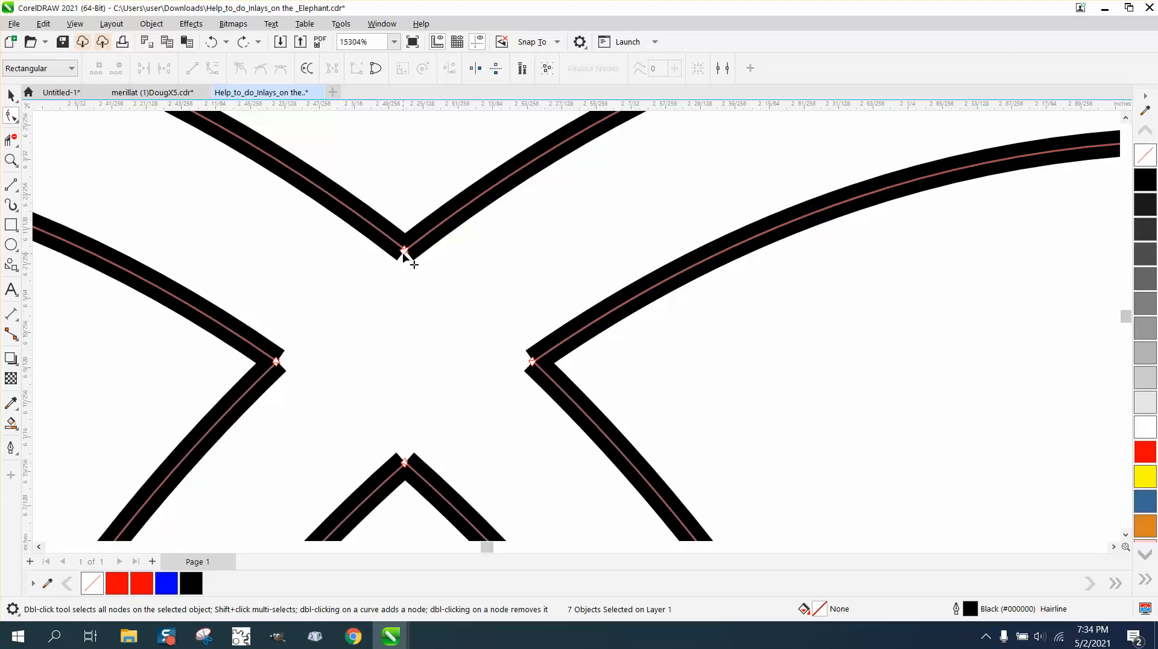
left_click_drag(403, 255, 481, 308)
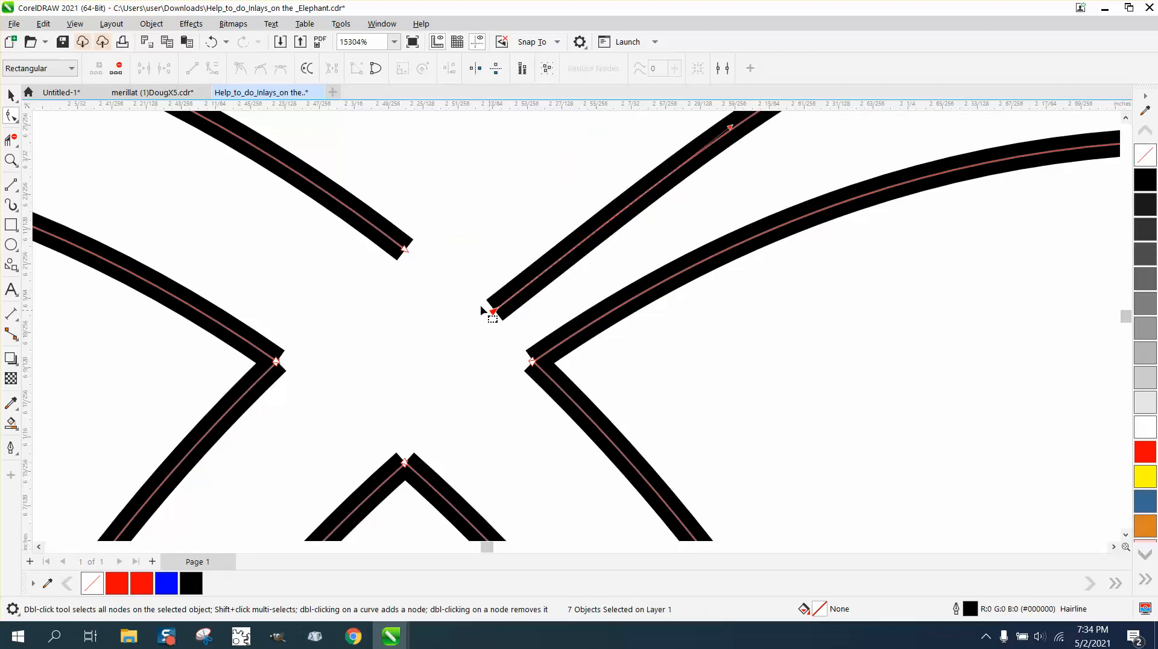
left_click(211, 41)
- Select all nodes of the arch pattern and join its curves with the Extend method and a 0.1" gap tolerance
scroll(331, 284, "down", 1)
scroll(363, 317, "down", 4)
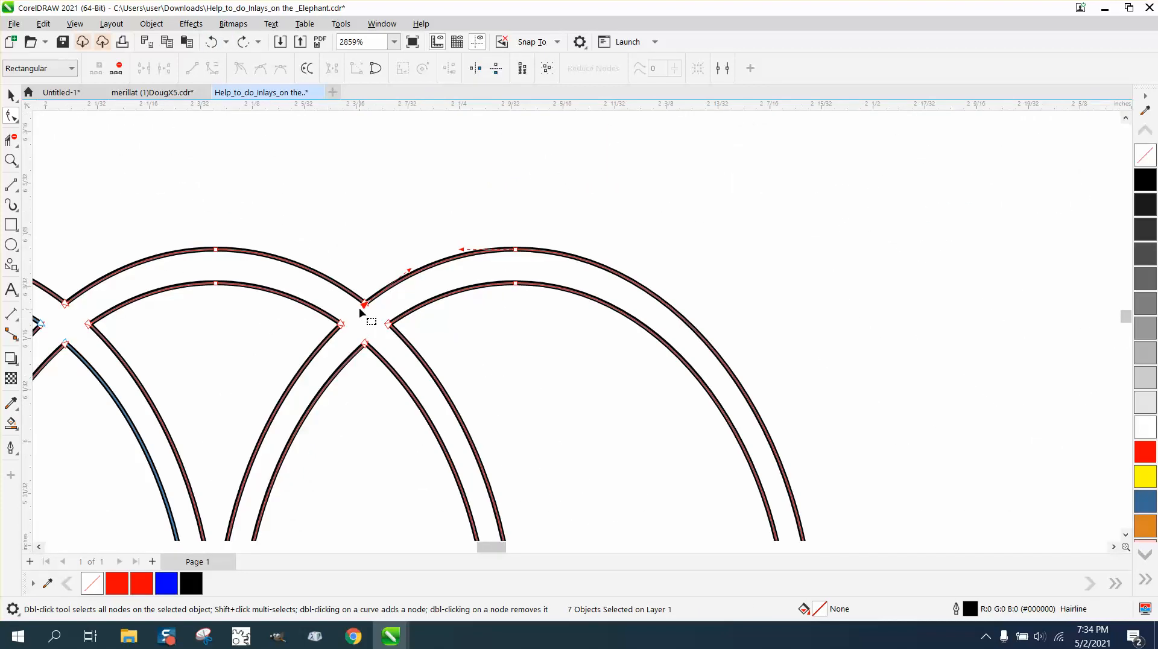
scroll(369, 298, "down", 1)
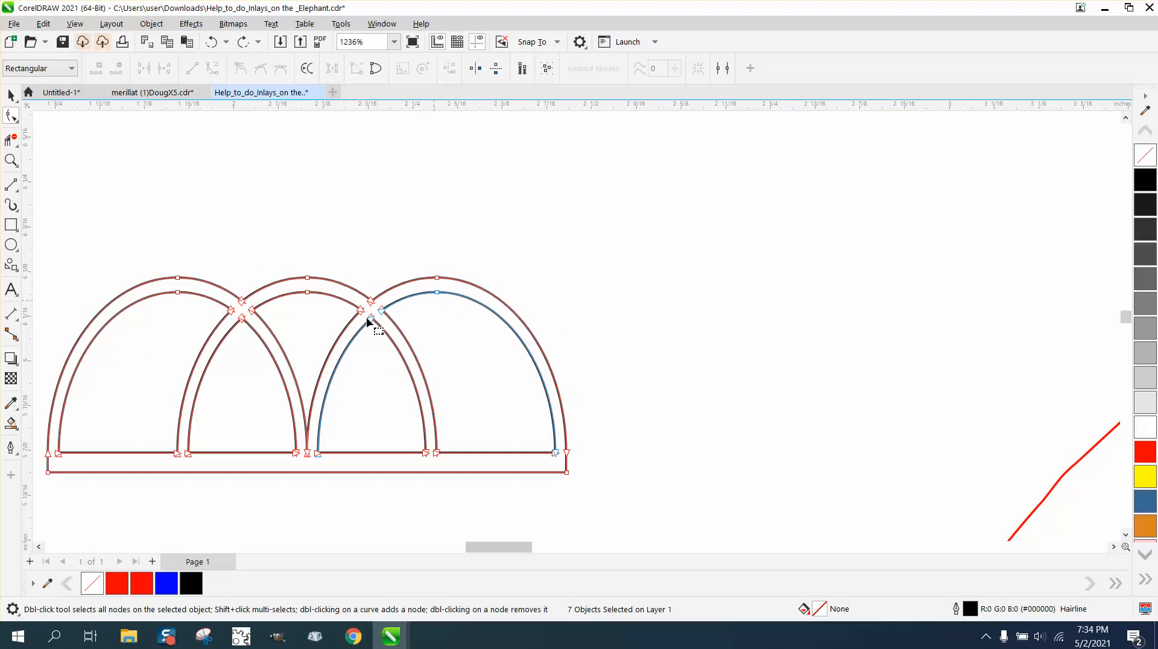
scroll(95, 285, "down", 1)
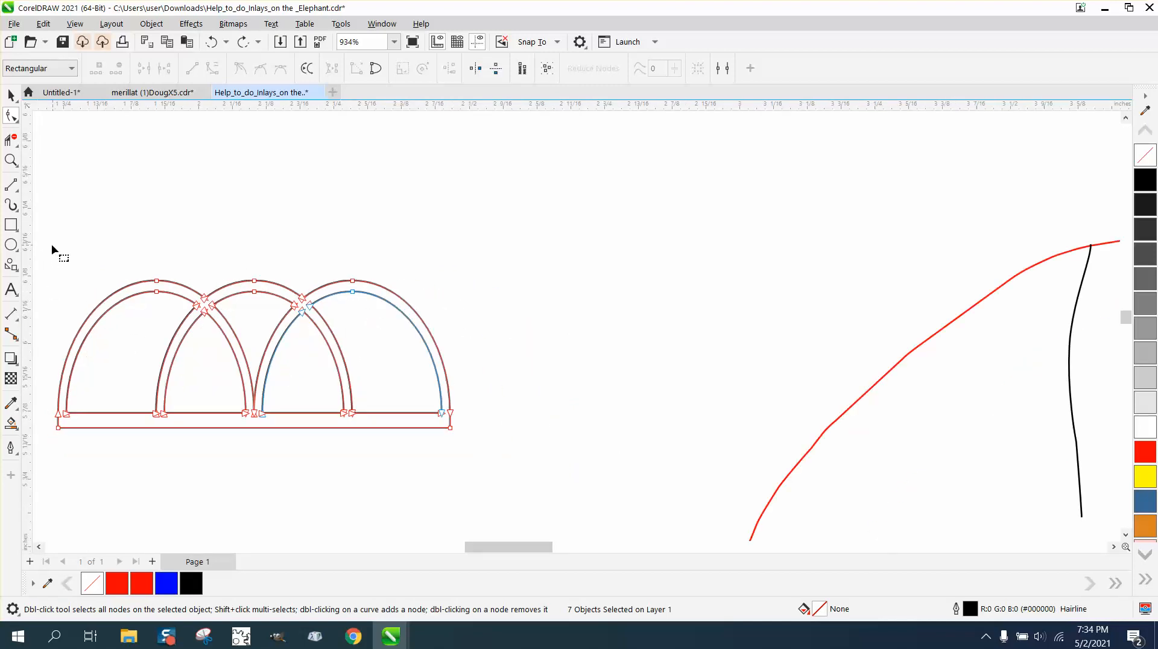
left_click_drag(51, 246, 461, 450)
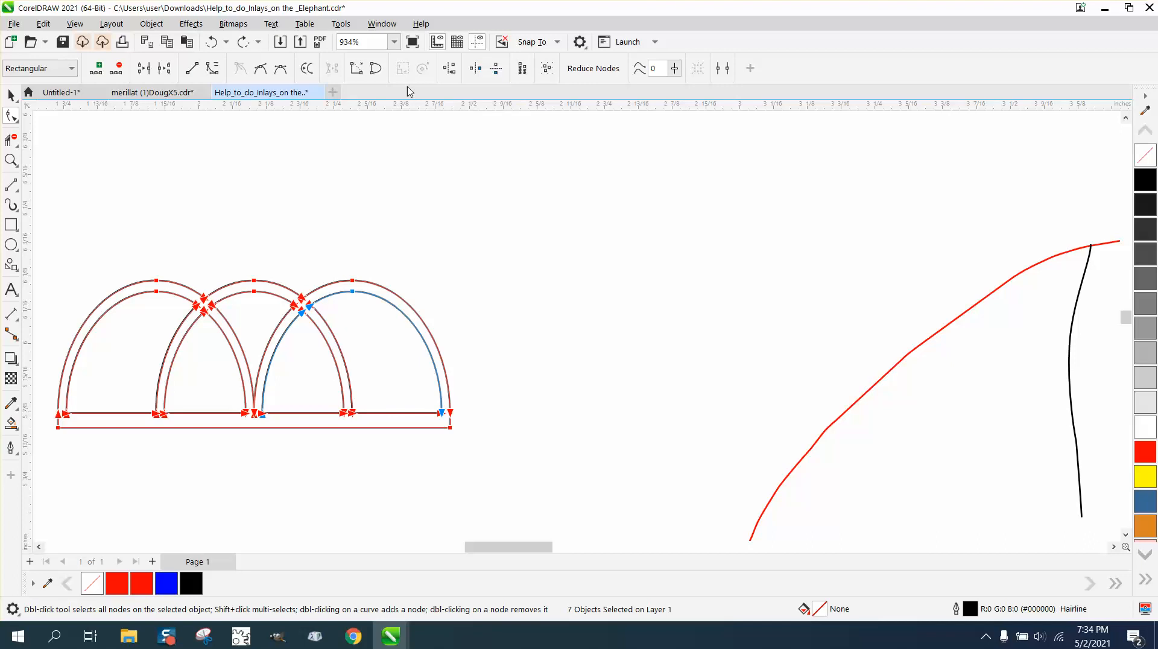
left_click(382, 24)
mouse_move(426, 217)
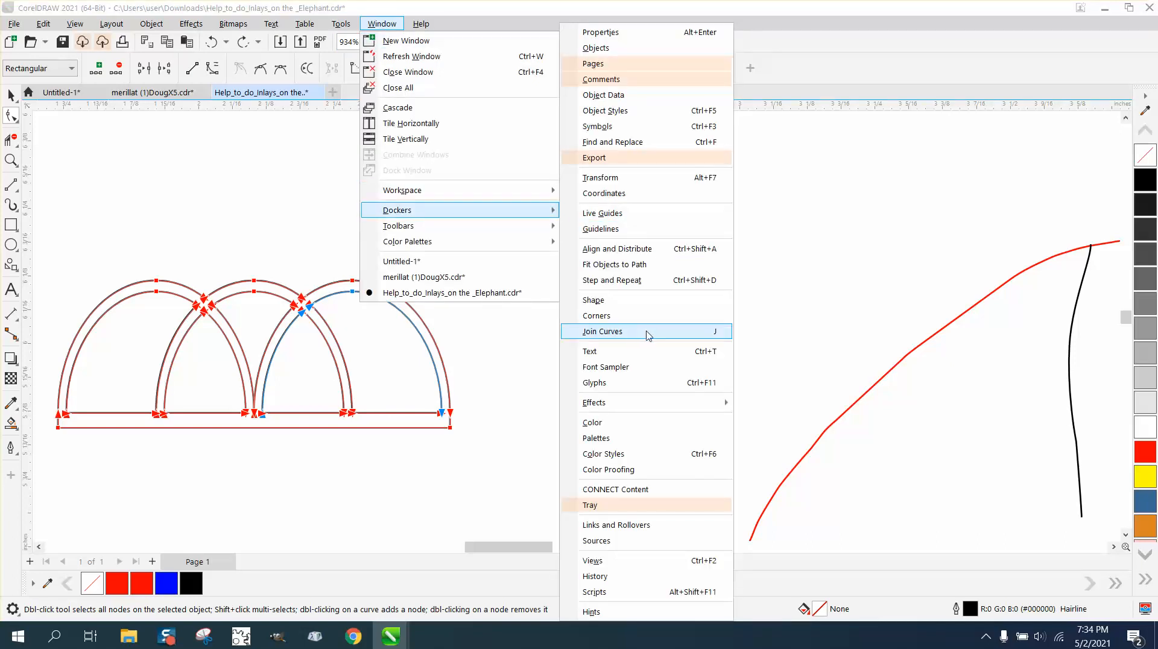
left_click(714, 335)
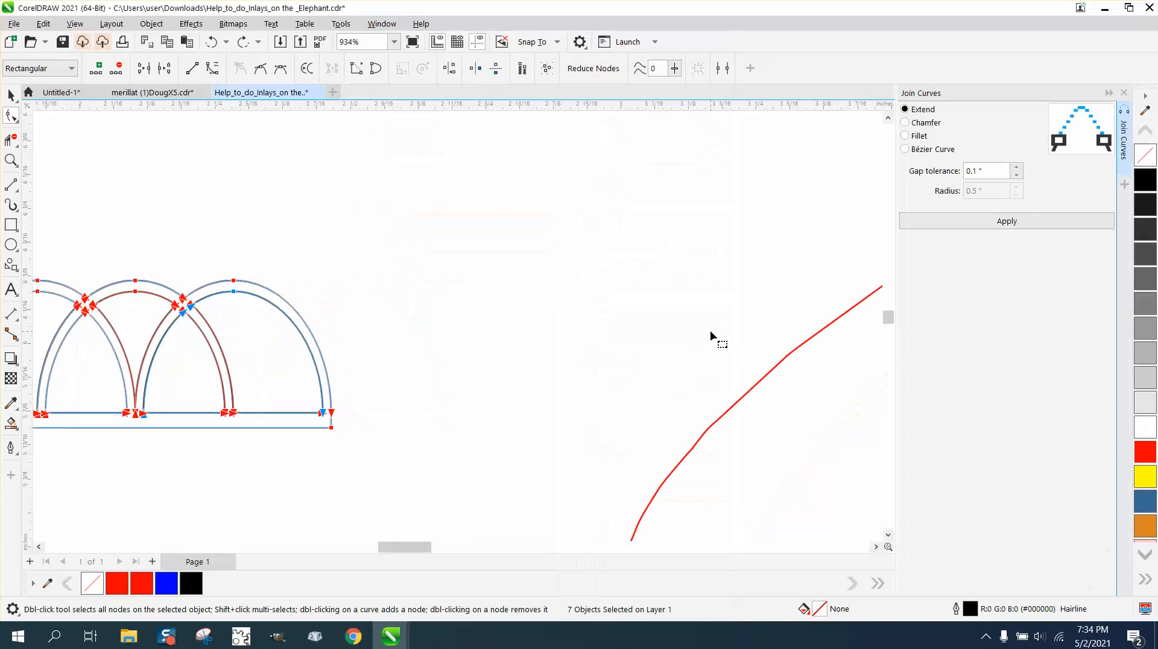
left_click(1004, 225)
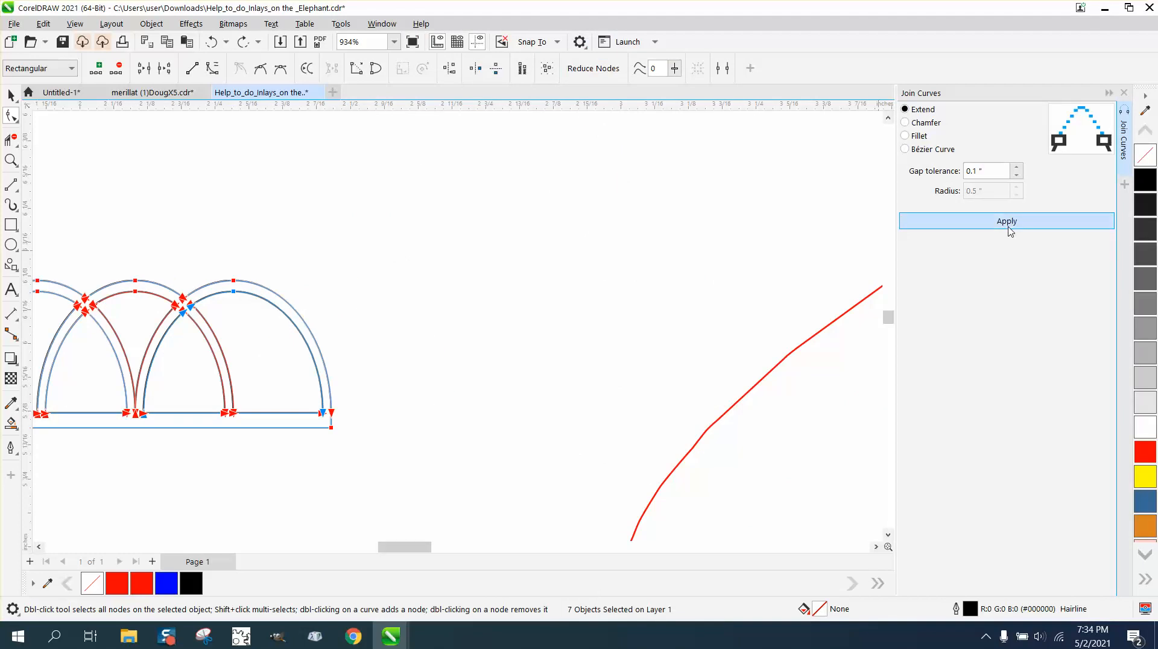
- Move the joined arch curve back onto the elephant's blanket, snapped to the rear side line's lower end, centred at about X 3.995", Y 5.815"
left_click(10, 139)
scroll(367, 324, "down", 2)
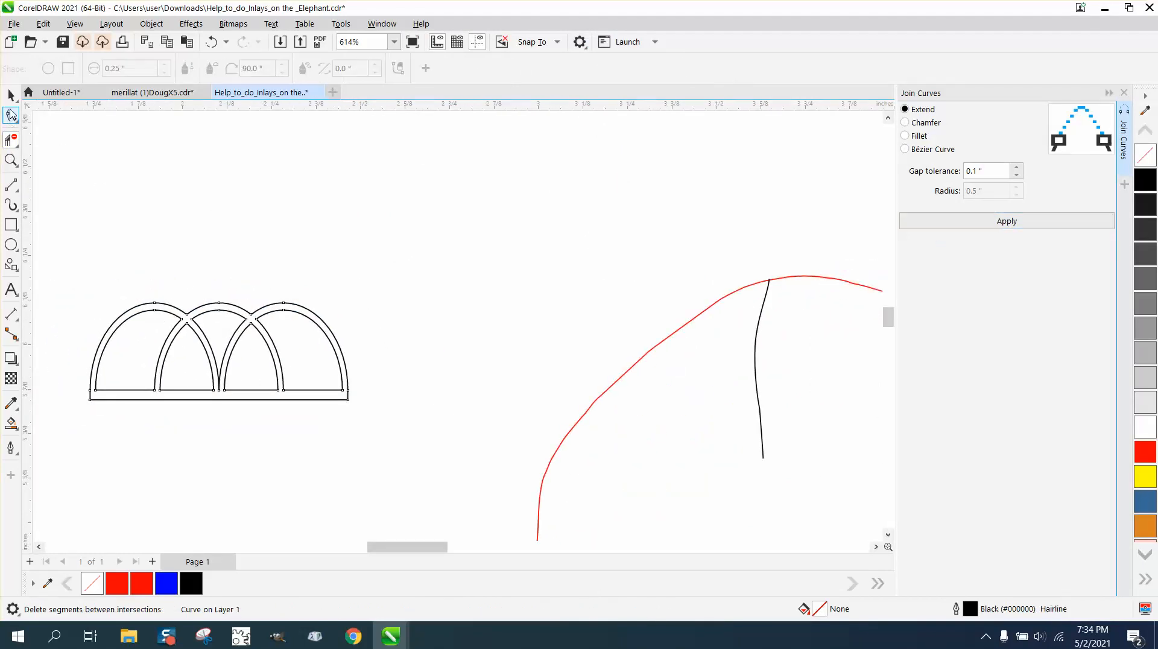
key("space")
scroll(367, 273, "down", 3)
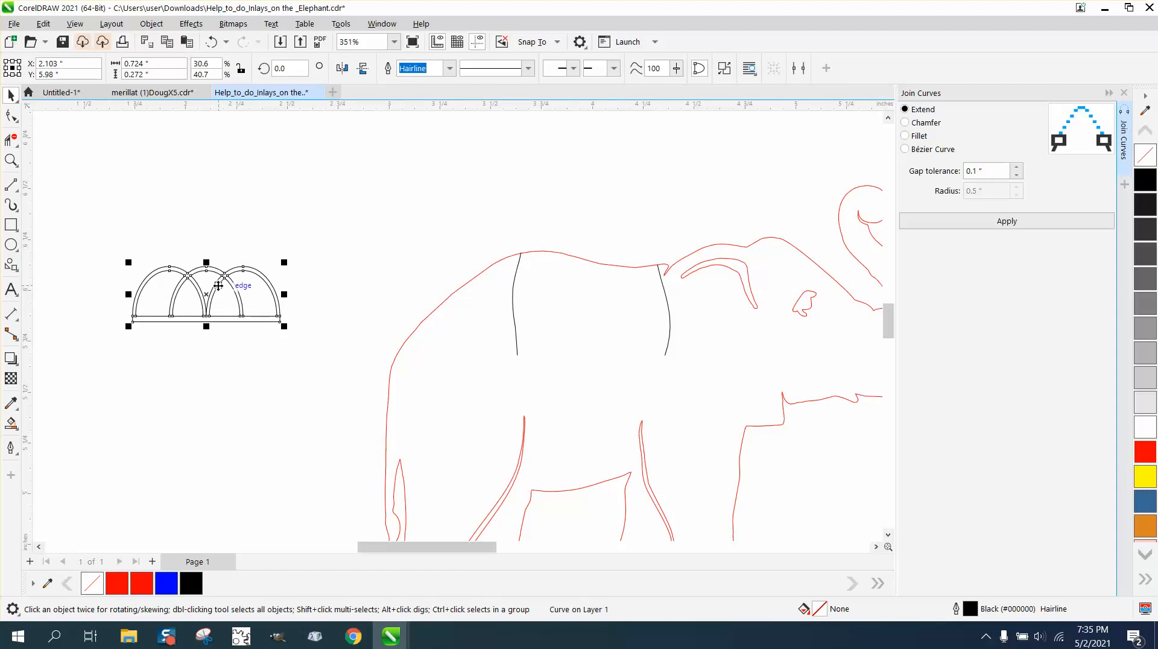
left_click_drag(133, 322, 517, 356)
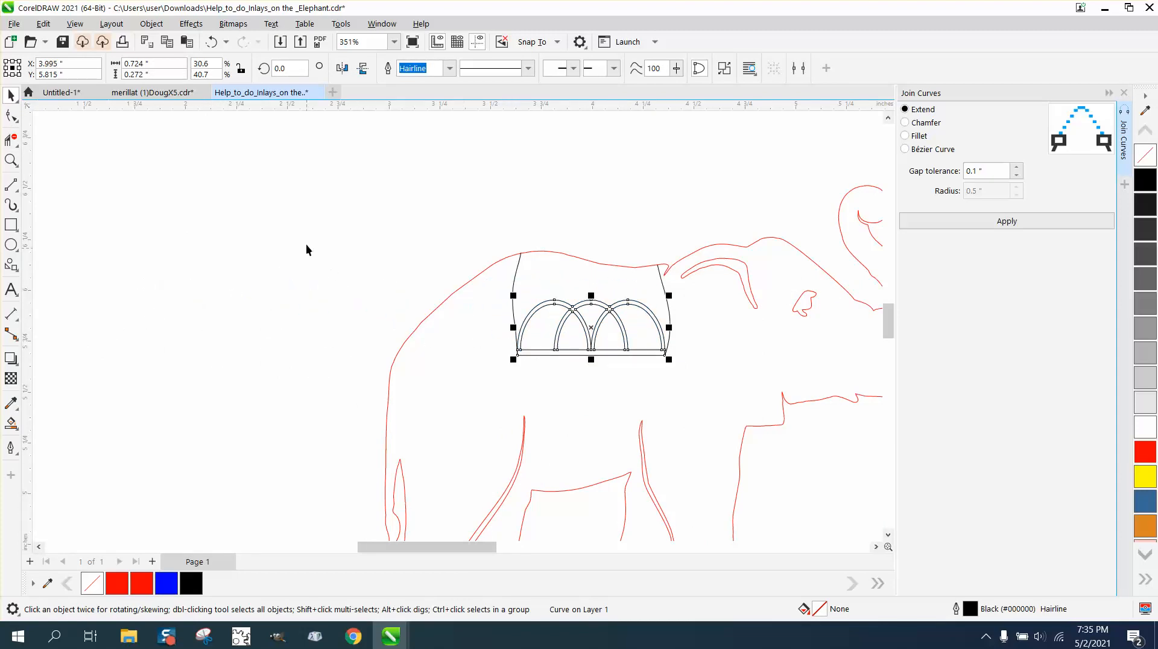
- Try a Smart Fill on the elephant's body with red and no outline, and undo it
left_click(11, 160)
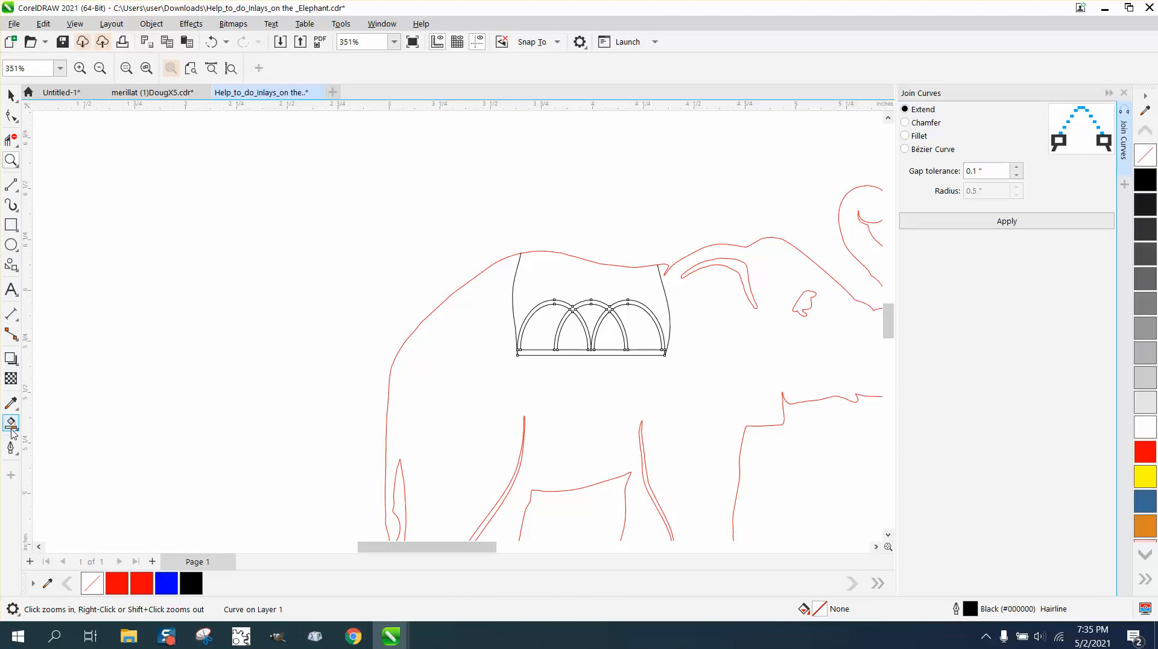
left_click(77, 438)
left_click(480, 424)
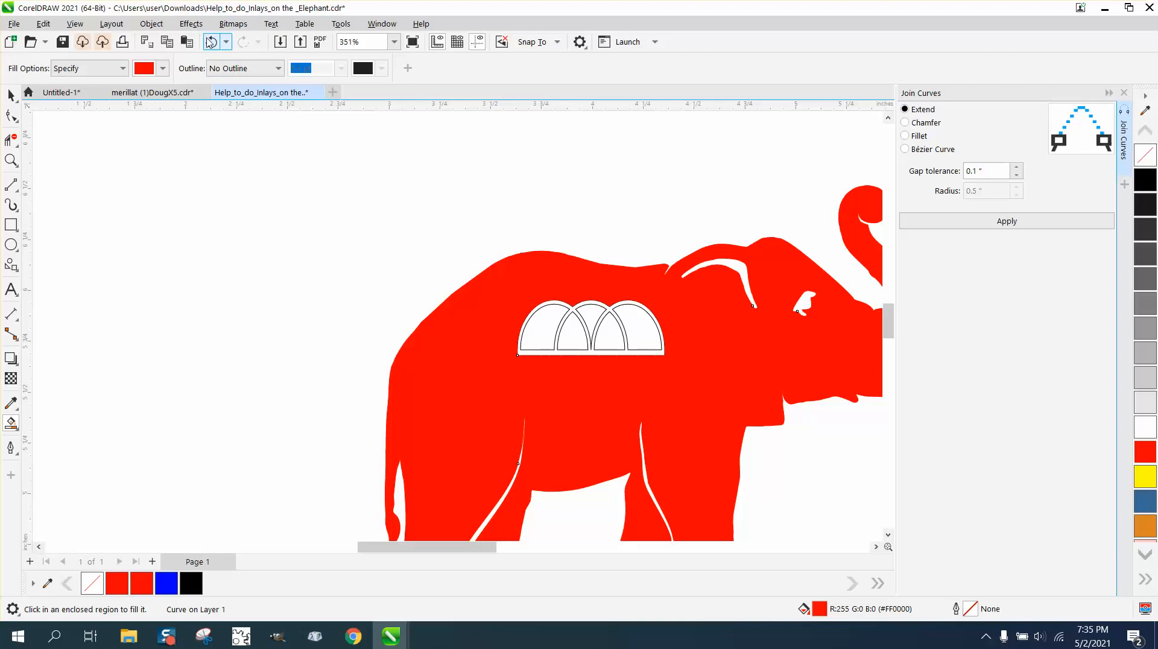
left_click(211, 42)
- Move the blanket's rear side line slightly away from the arches, centred at about X 3.596", Y 5.931"
left_click(11, 160)
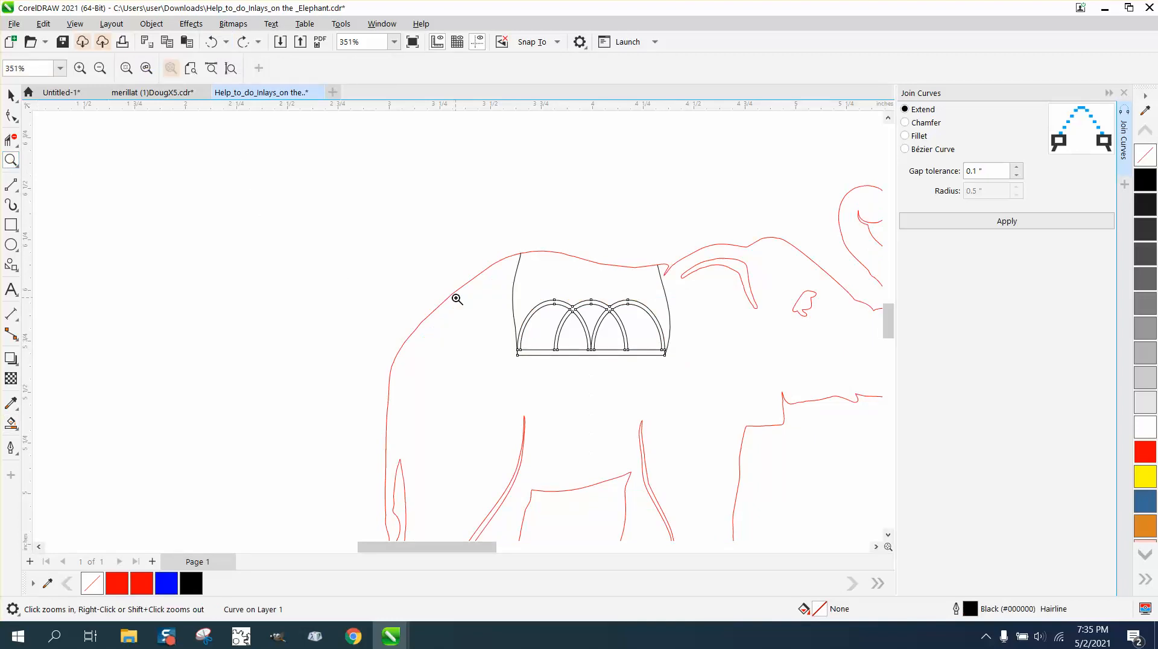
left_click_drag(489, 325, 592, 399)
scroll(402, 327, "down", 2)
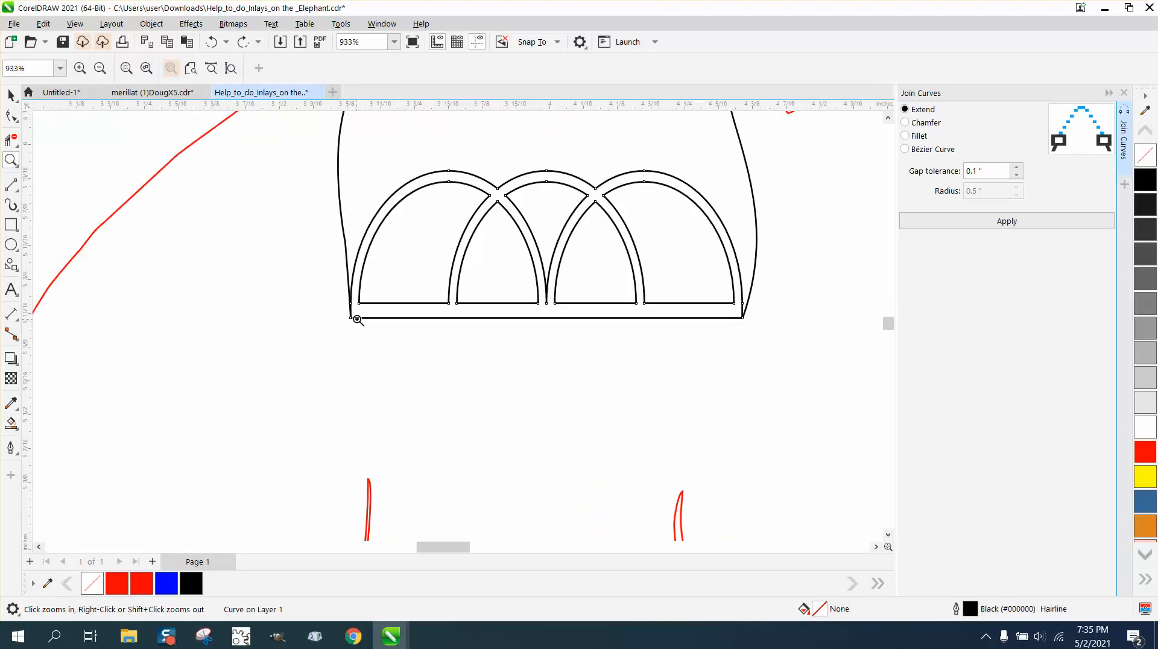
left_click(11, 95)
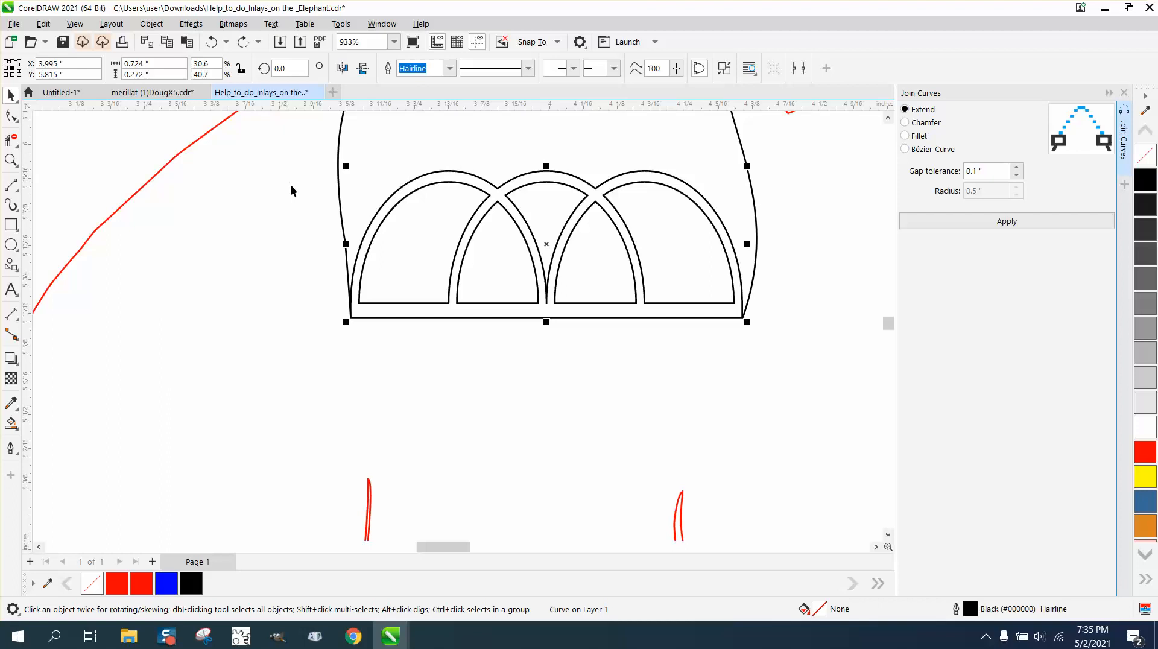
left_click_drag(346, 224, 324, 210)
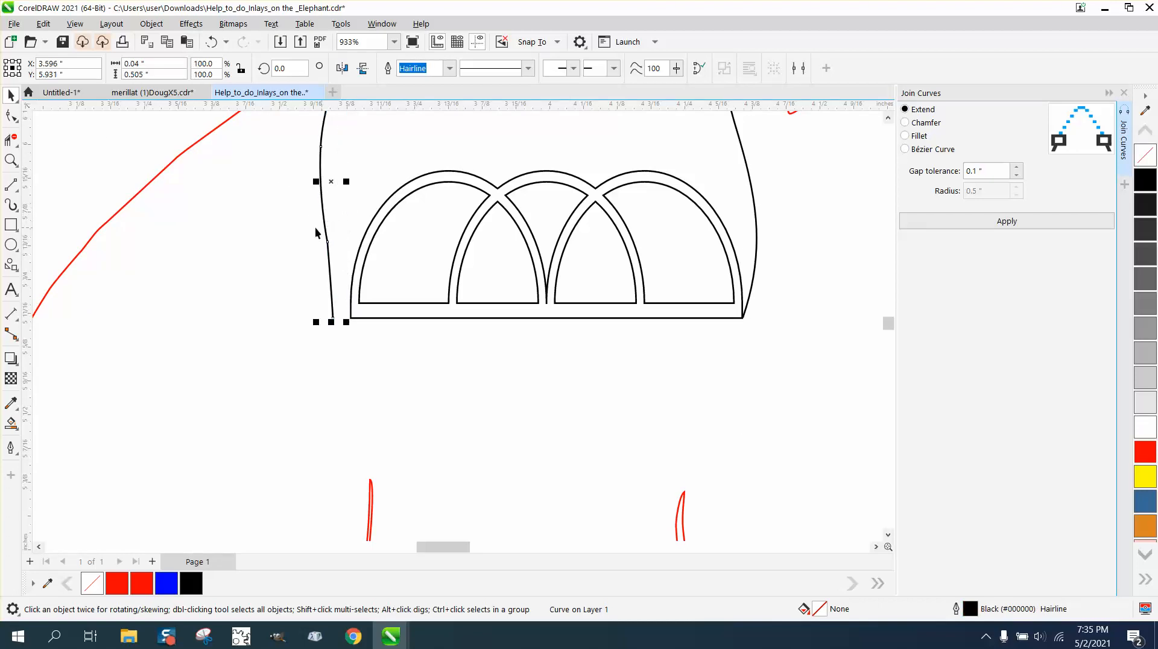
- Attach the lower end node of the rear side line to the arch base's outer corner and bend the line with its control handle
left_click(10, 160)
left_click_drag(287, 259, 509, 382)
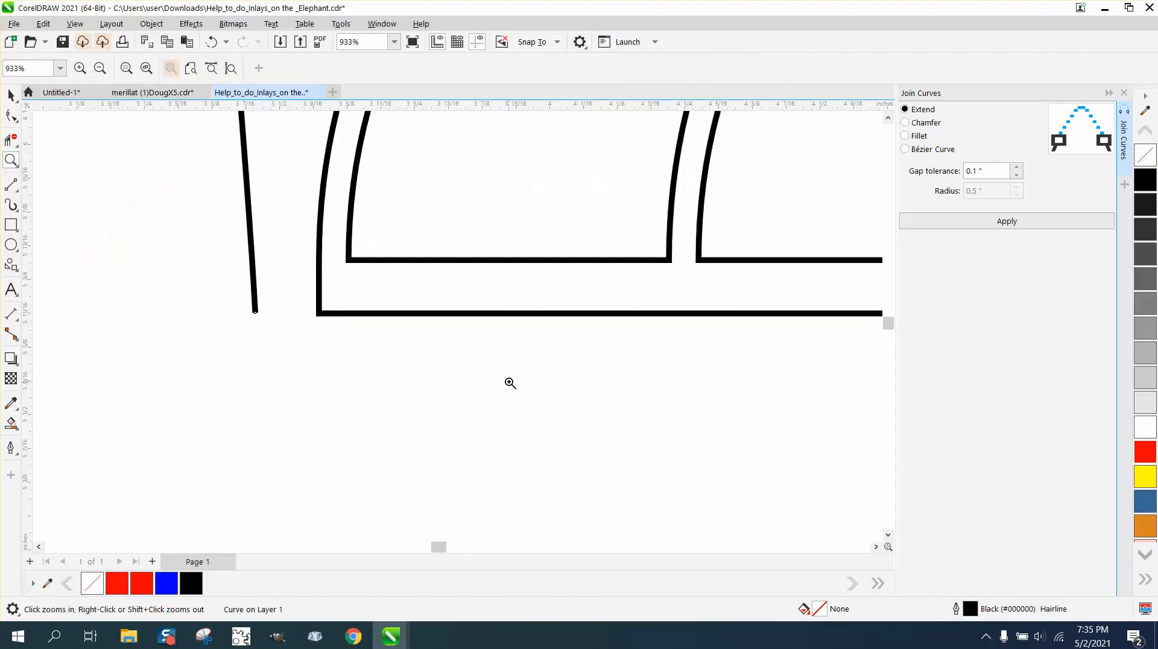
left_click(11, 116)
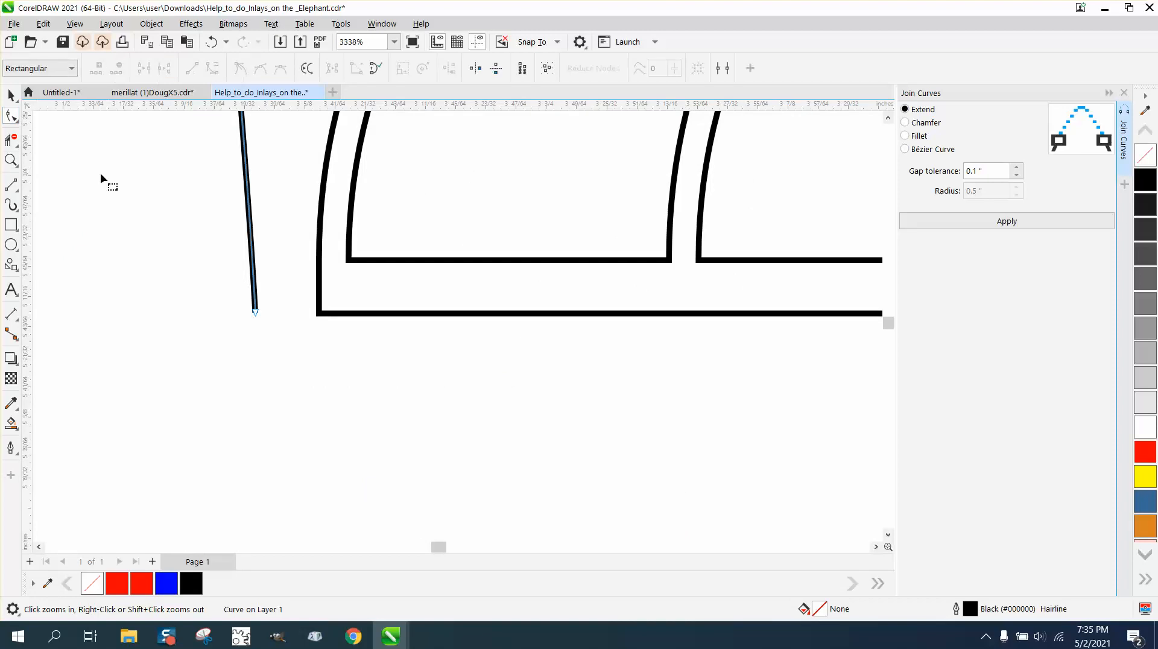
left_click_drag(253, 312, 317, 313)
left_click_drag(318, 225, 265, 320)
scroll(143, 287, "down", 6)
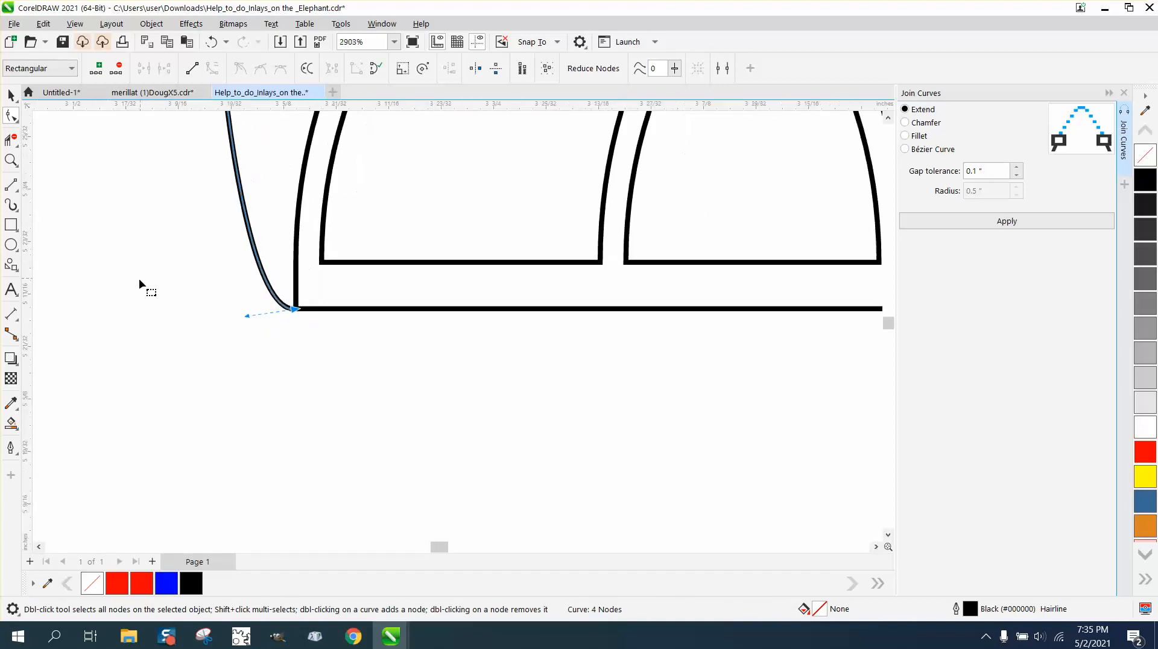
scroll(139, 312, "down", 2)
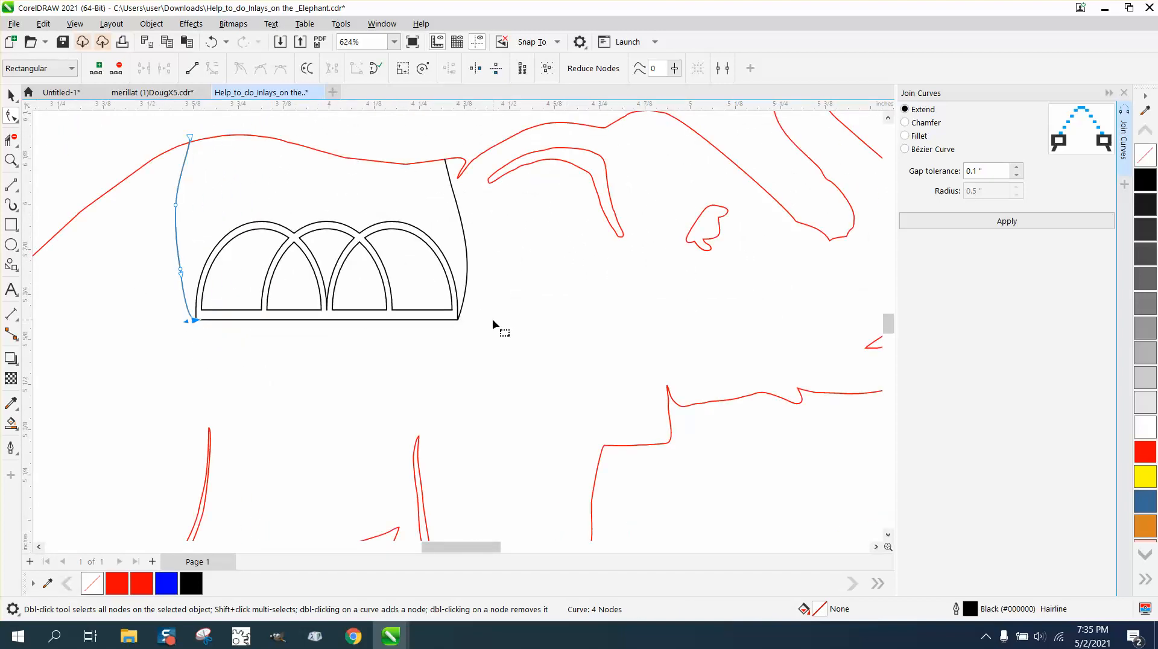
- Pull the lower node of the blanket's front side line outward from the arch base's corner
left_click(11, 160)
left_click_drag(429, 268, 573, 365)
key("F10")
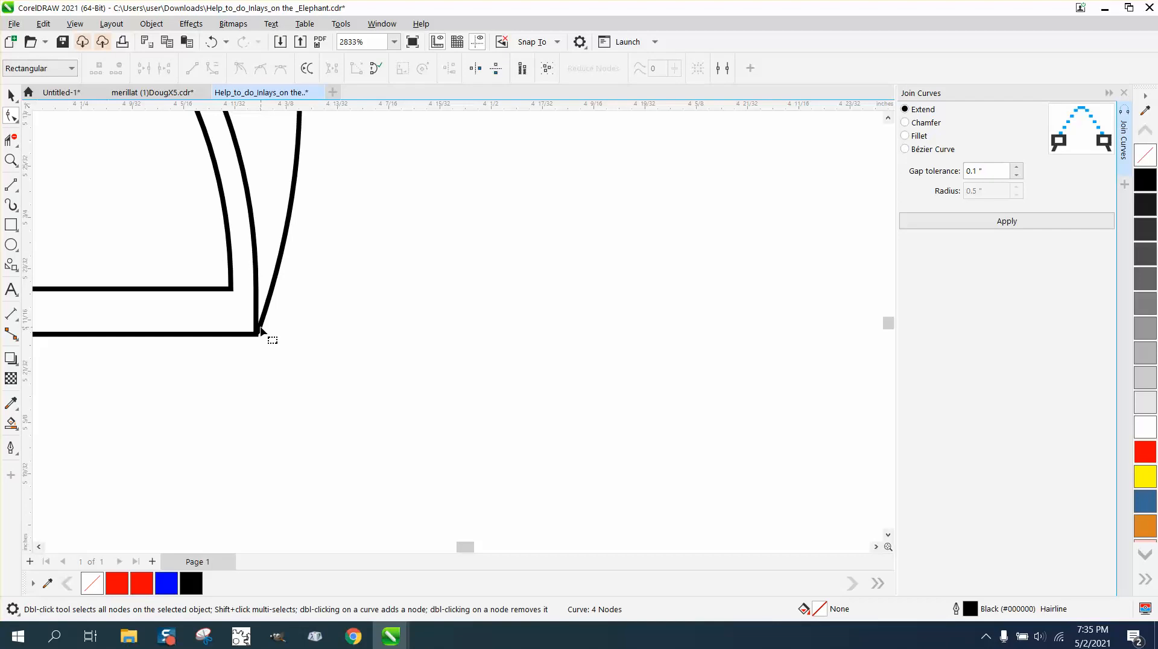
mouse_move(261, 337)
left_mouse_down()
mouse_move(350, 367)
mouse_move(318, 329)
left_mouse_up()
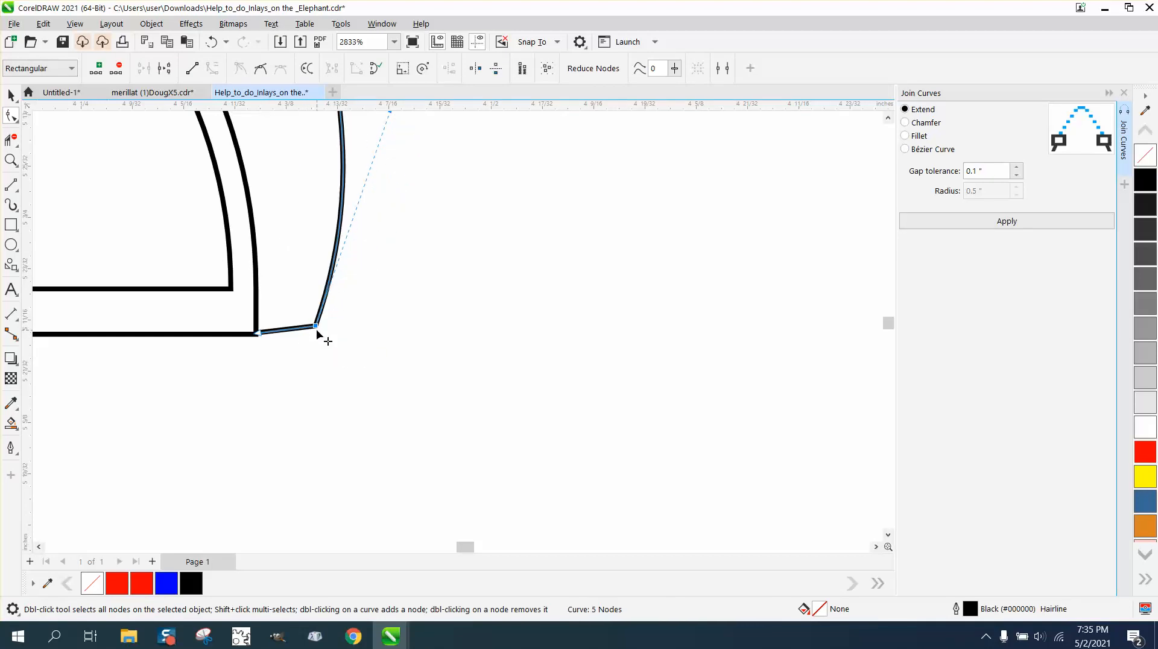
- Delete the extra nodes between the two ends of the blanket's front side line
scroll(307, 323, "down", 5)
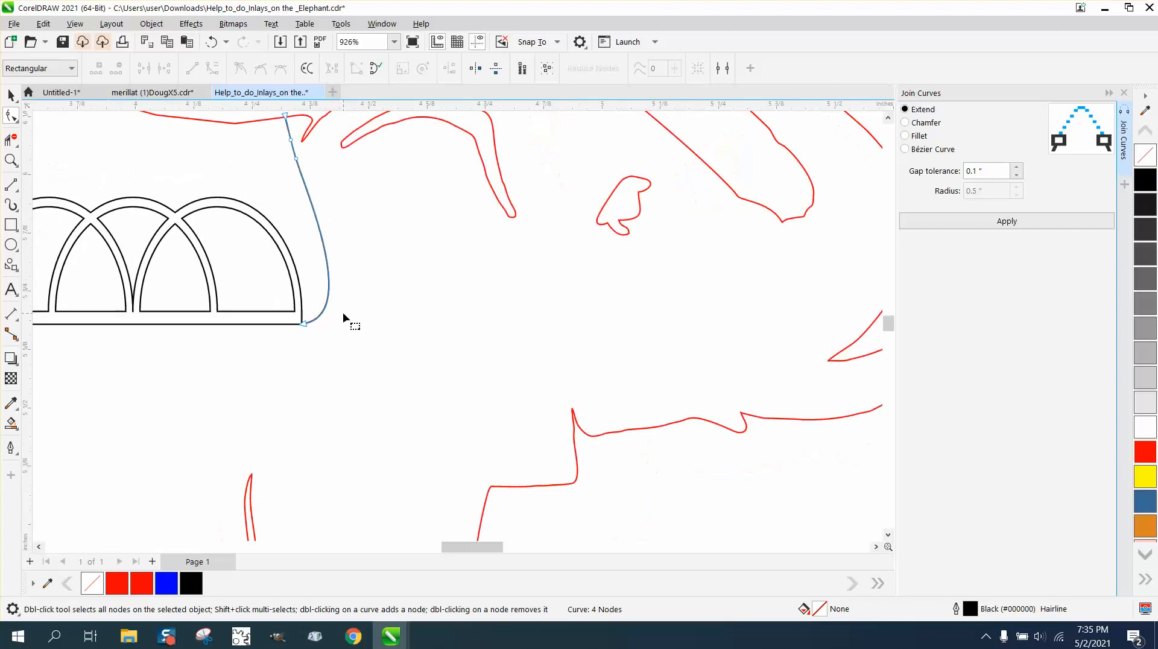
scroll(352, 297, "down", 1)
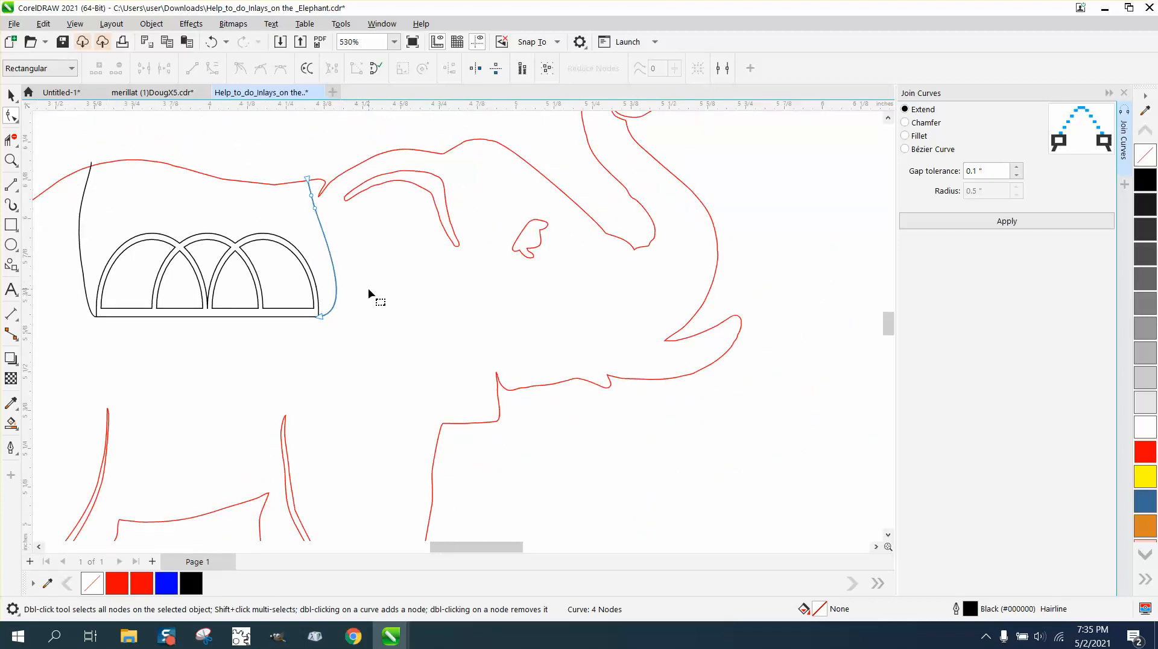
left_click_drag(303, 193, 323, 216)
key("Delete")
scroll(283, 241, "down", 2)
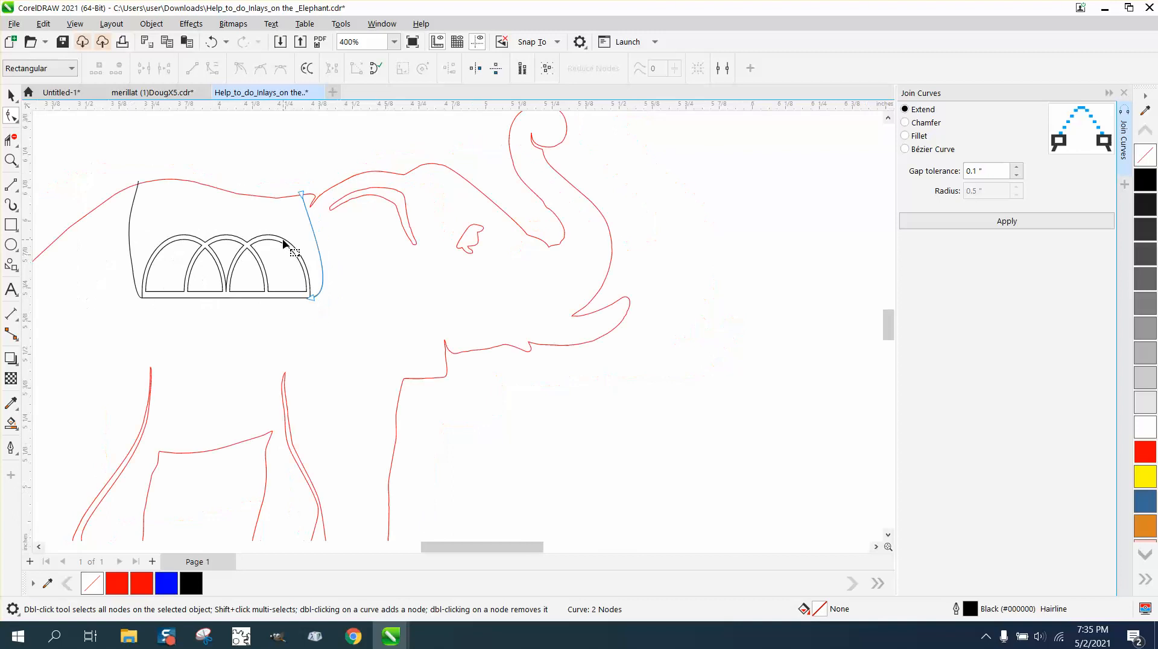
scroll(284, 241, "down", 1)
- Try a Smart Fill on the blanket area above the arches with red and no outline, and undo it
left_click(11, 425)
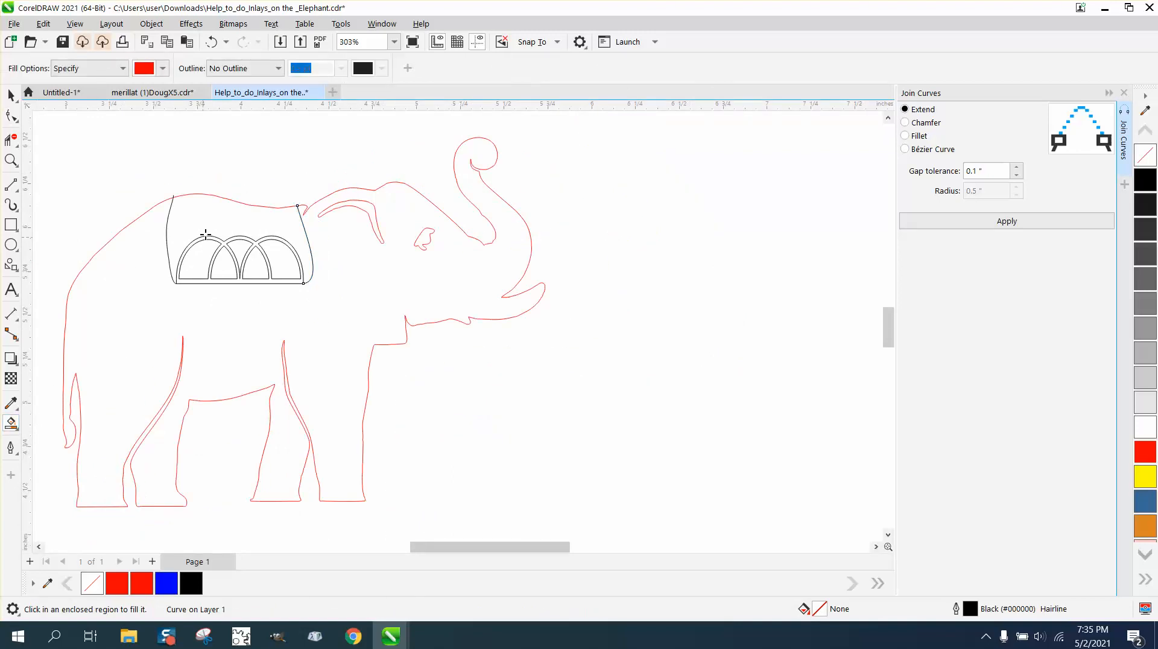
left_click(212, 220)
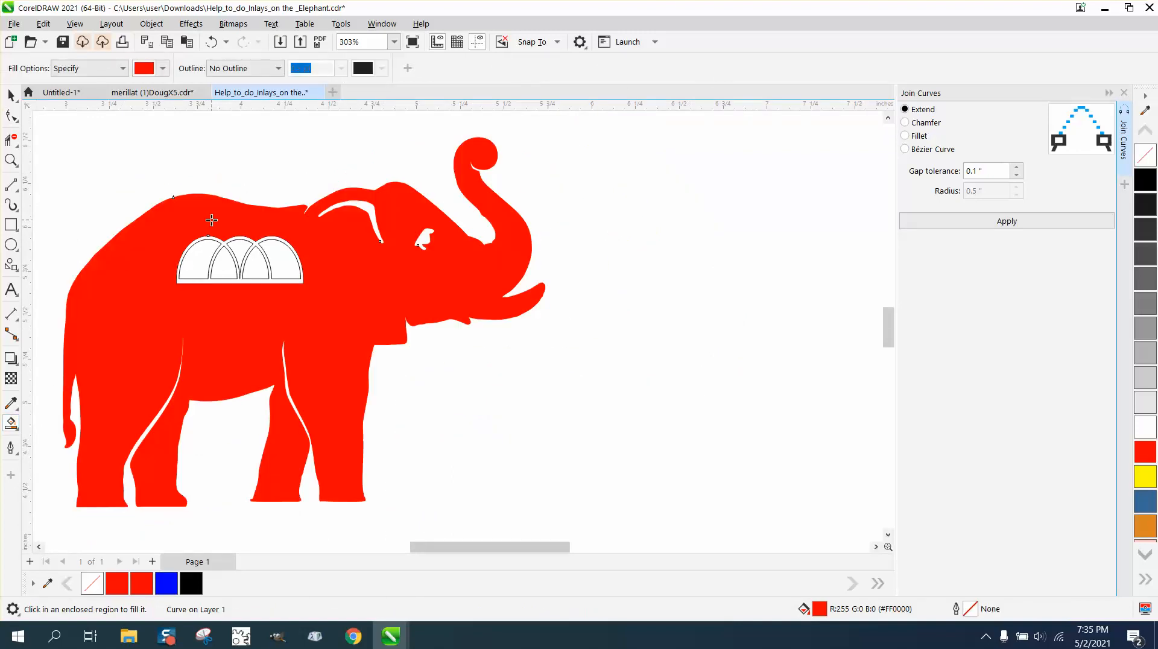
left_click(211, 41)
- Snap the lower end node of the blanket's front side line onto the arch base's outer corner
left_click(11, 160)
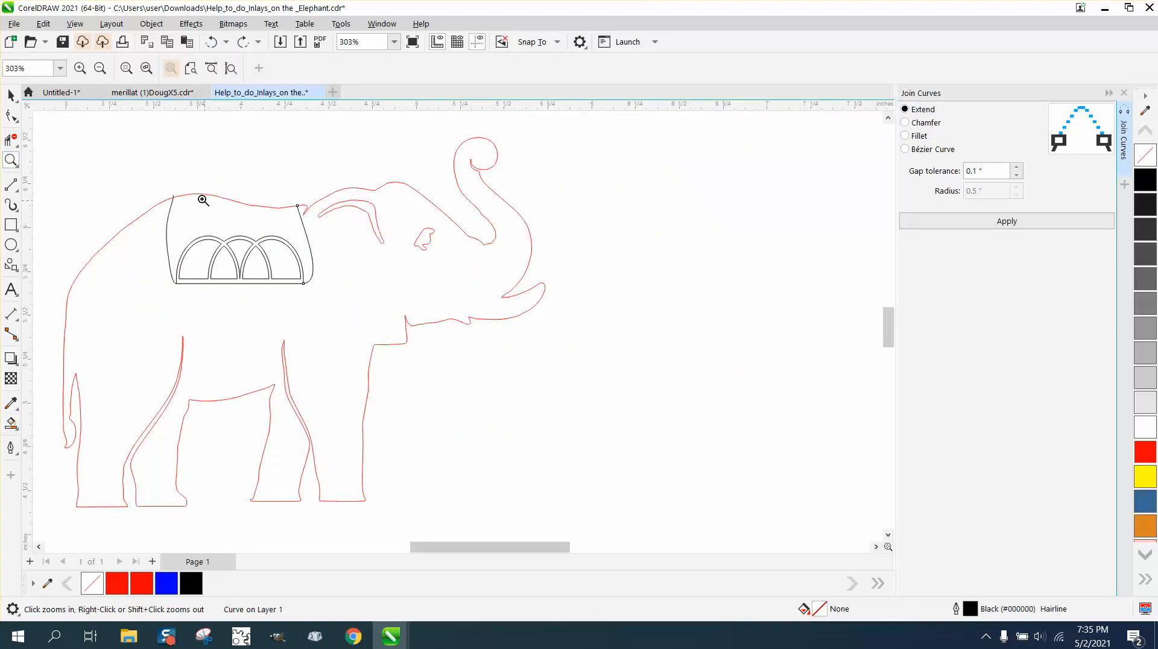
left_click_drag(158, 258, 202, 294)
left_click_drag(324, 362, 440, 448)
scroll(178, 204, "down", 2)
scroll(347, 239, "down", 2)
scroll(396, 241, "down", 2)
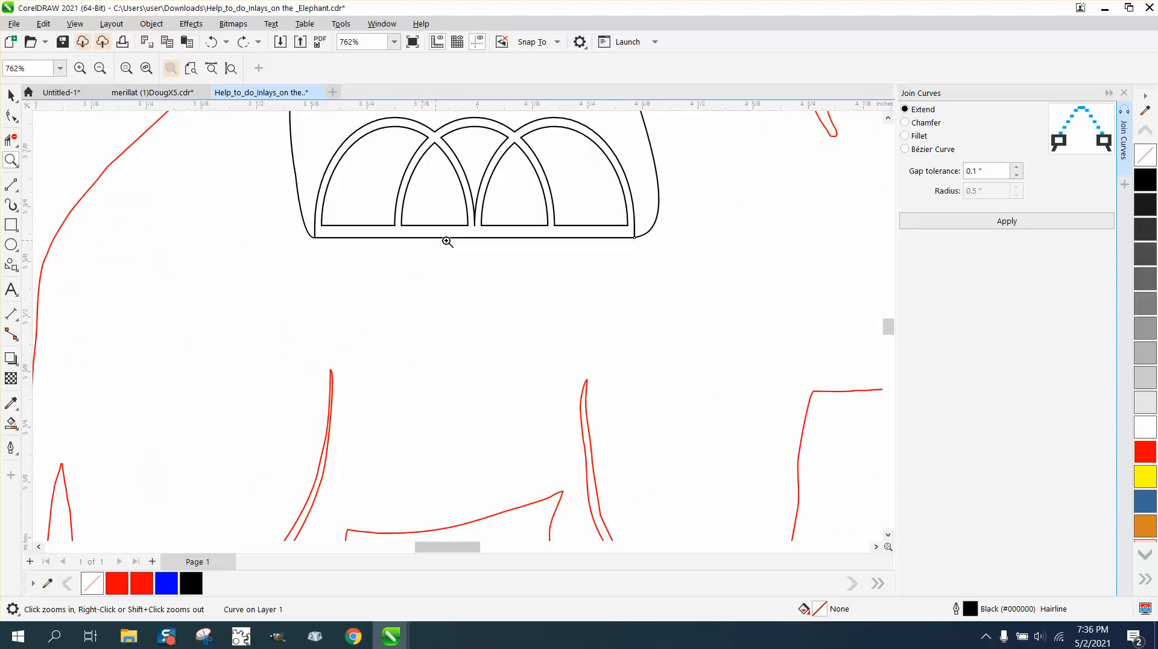
left_click_drag(613, 225, 695, 267)
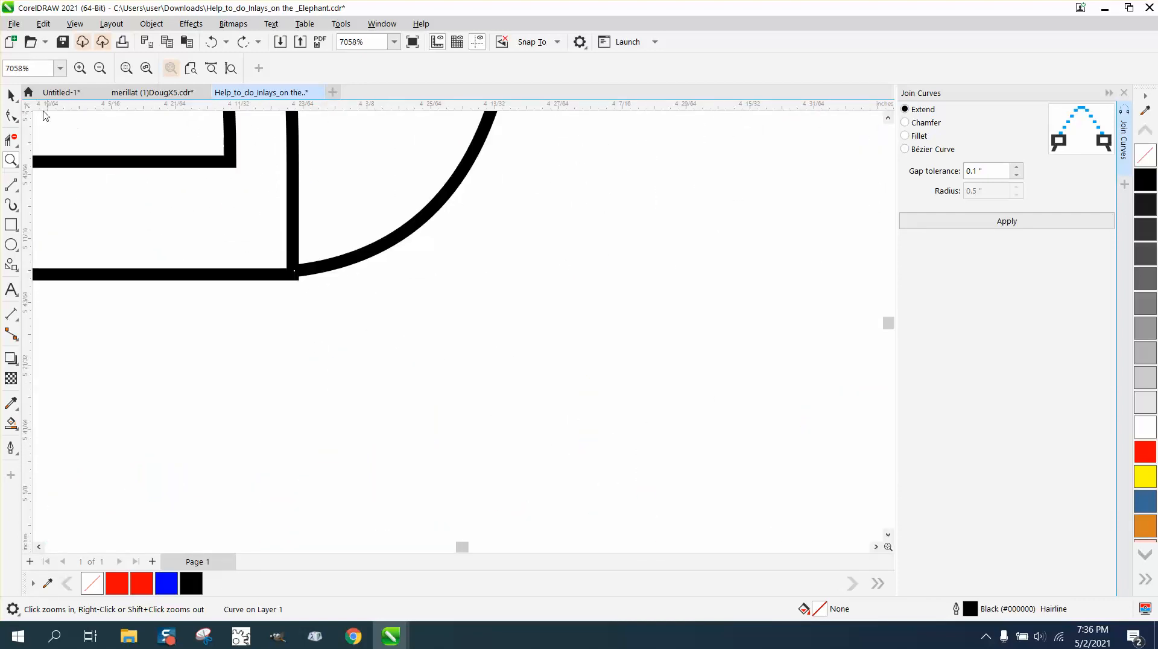
left_click(11, 115)
left_click(296, 272)
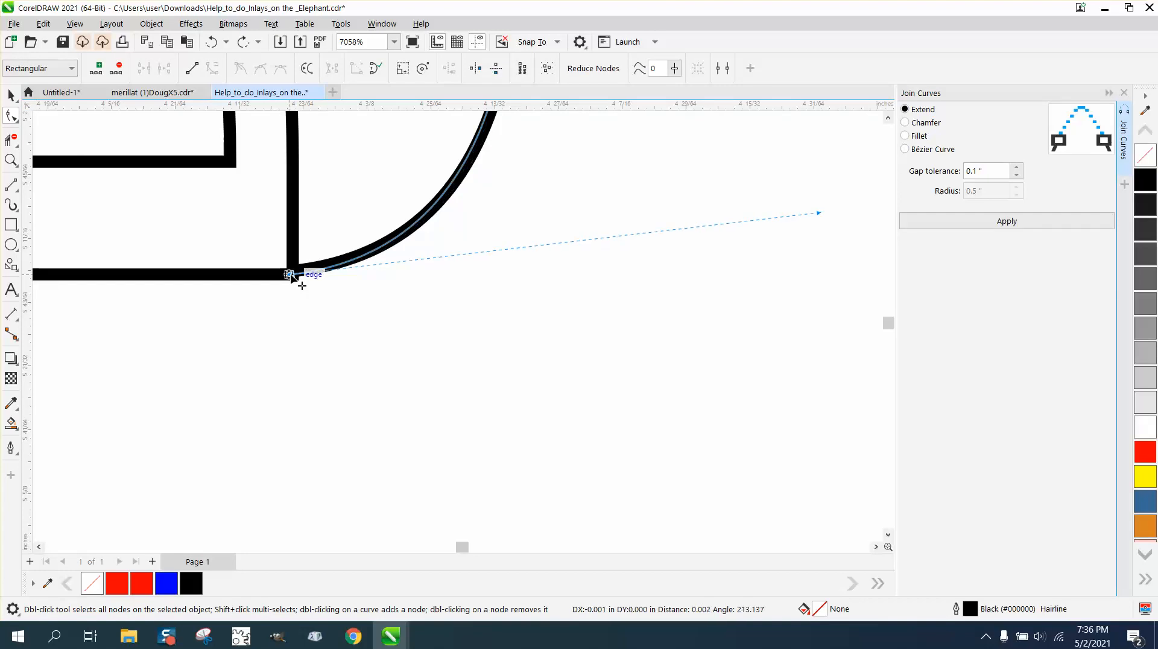
- Extend the upper end node of the front side line about 0.021" past the elephant's back outline
scroll(360, 296, "down", 4)
scroll(332, 351, "down", 1)
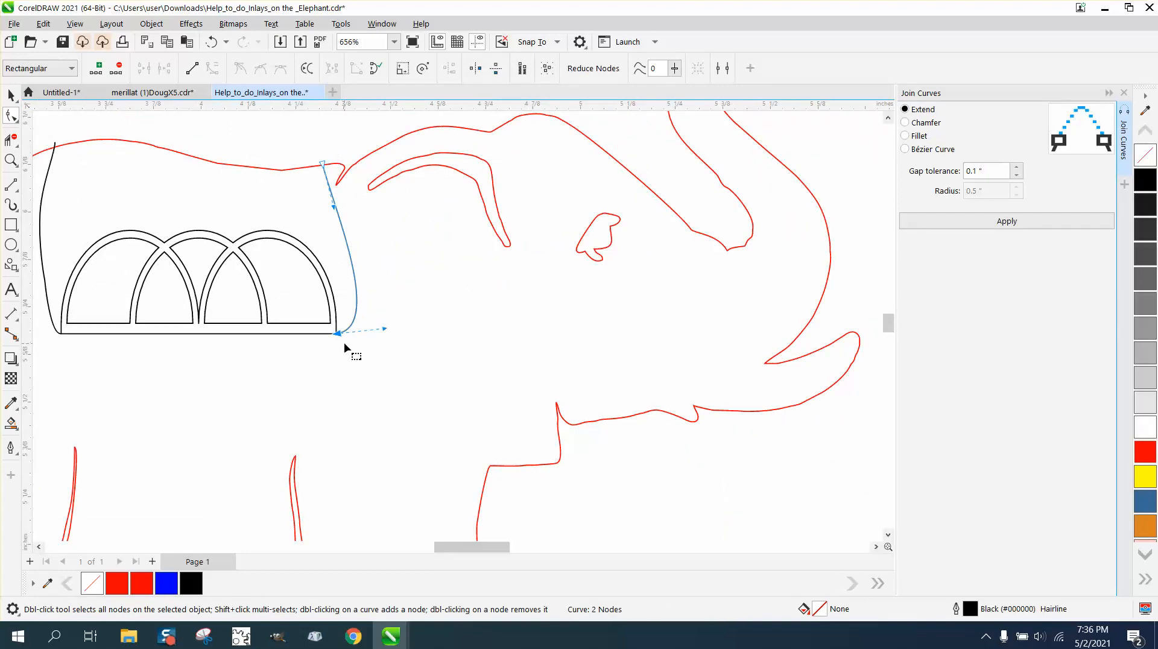
left_click_drag(323, 167, 320, 156)
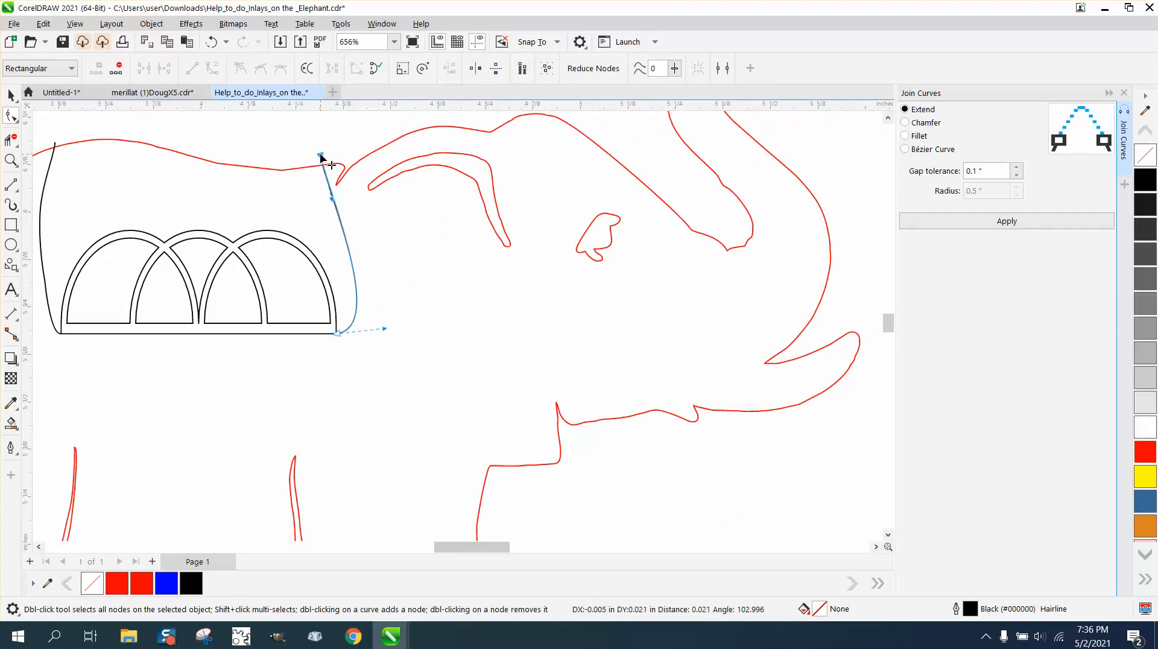
- Smart Fill the blanket region around the arches with red and no outline
left_click(10, 422)
left_click(119, 201)
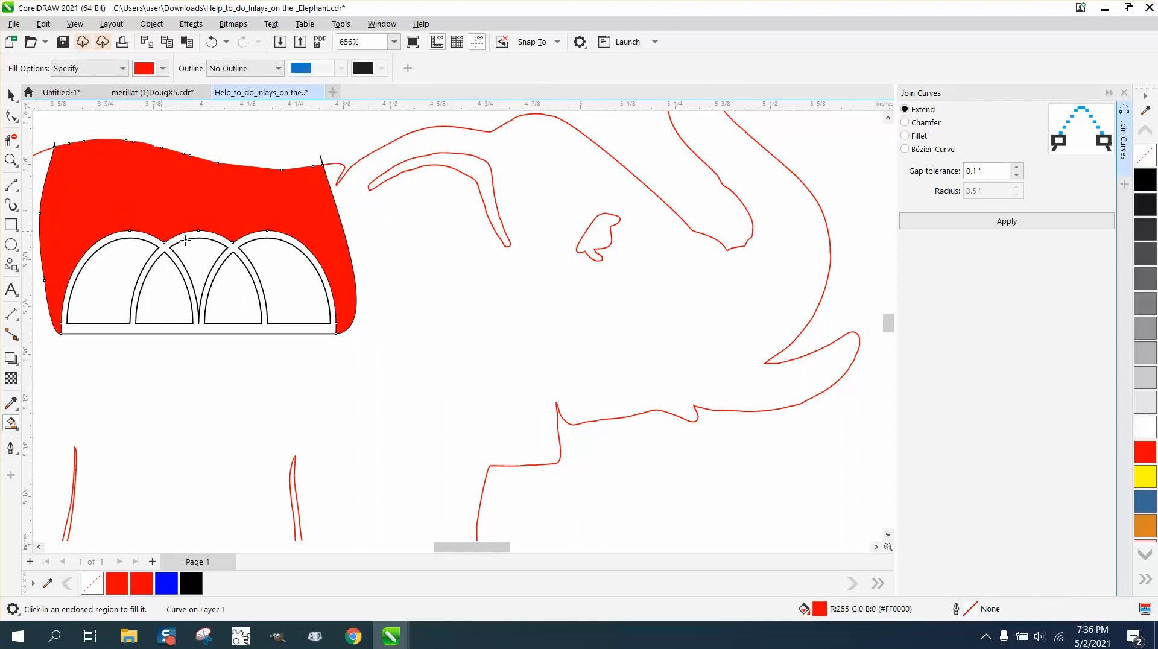
scroll(340, 373, "down", 1)
- Move the red blanket shape freehand to the empty space above the elephant's back
left_click(11, 95)
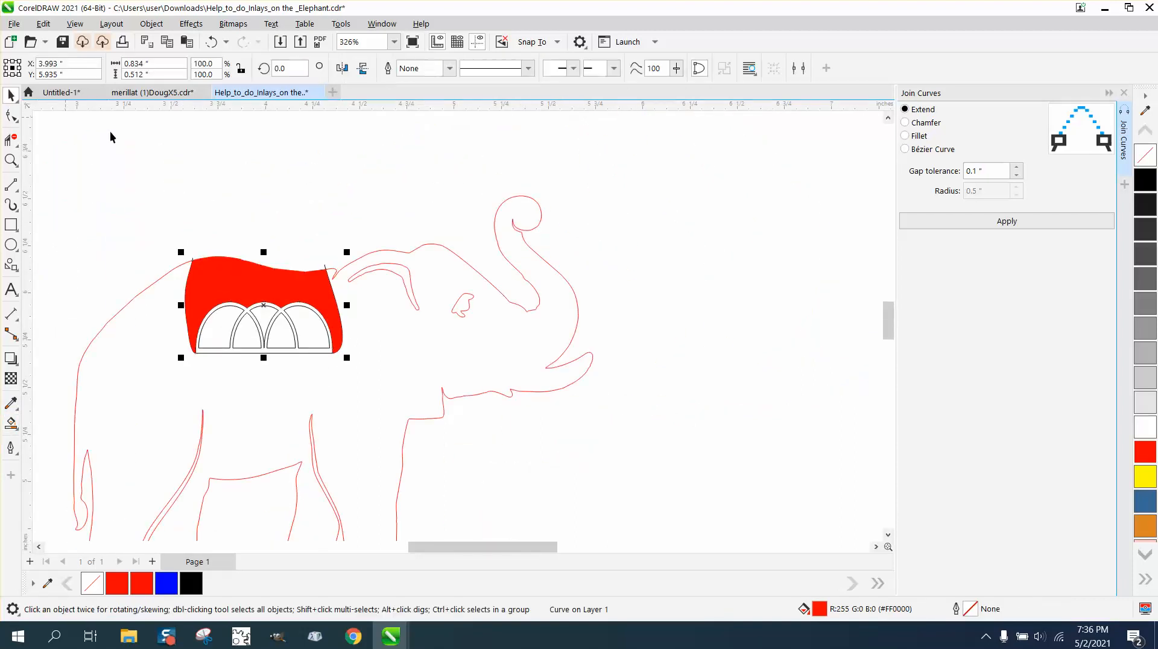
left_click_drag(268, 296, 258, 176)
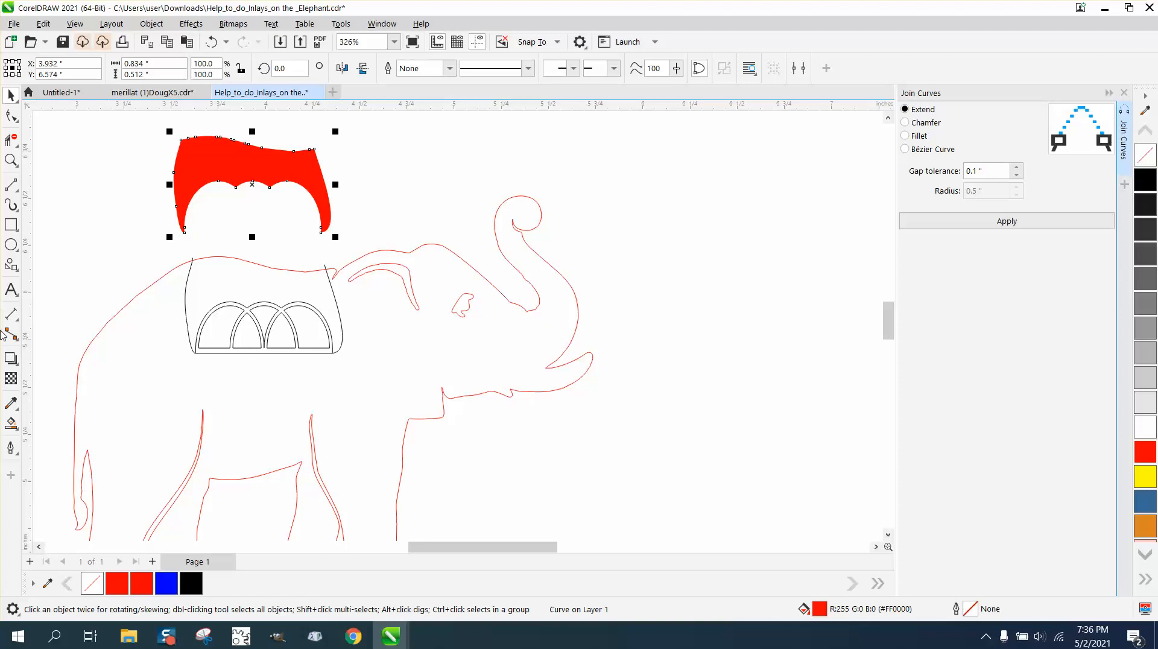
- Set the Smart Fill colour to the medium blue #396A96 of the RGB palette
left_click(11, 423)
left_click(164, 69)
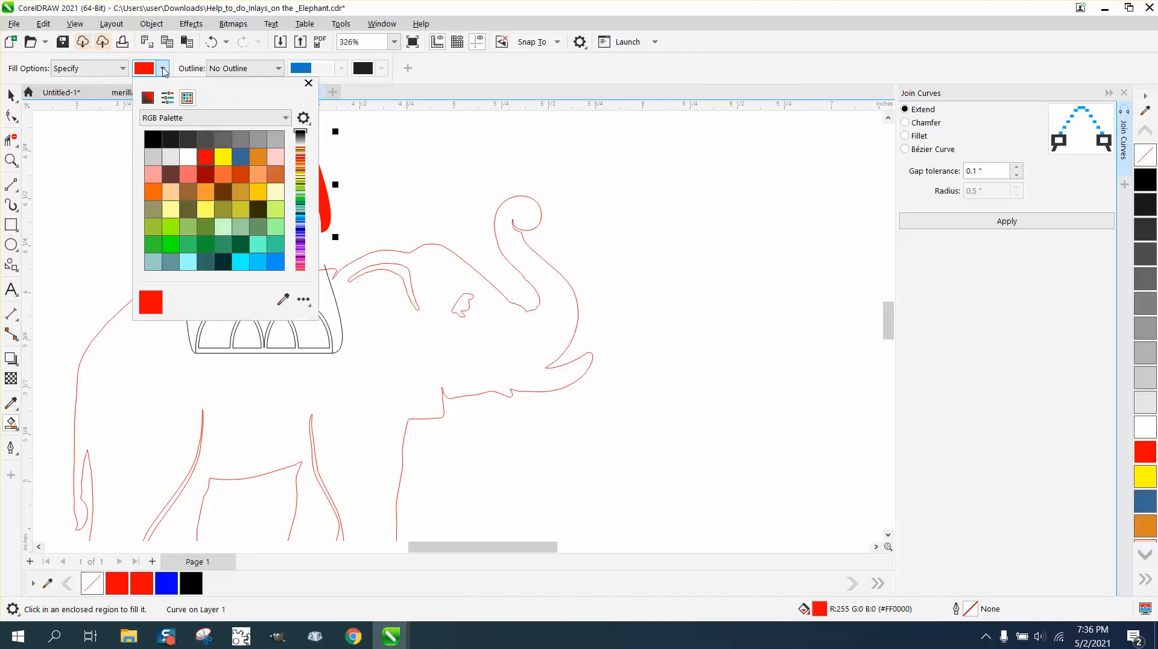
left_click(242, 158)
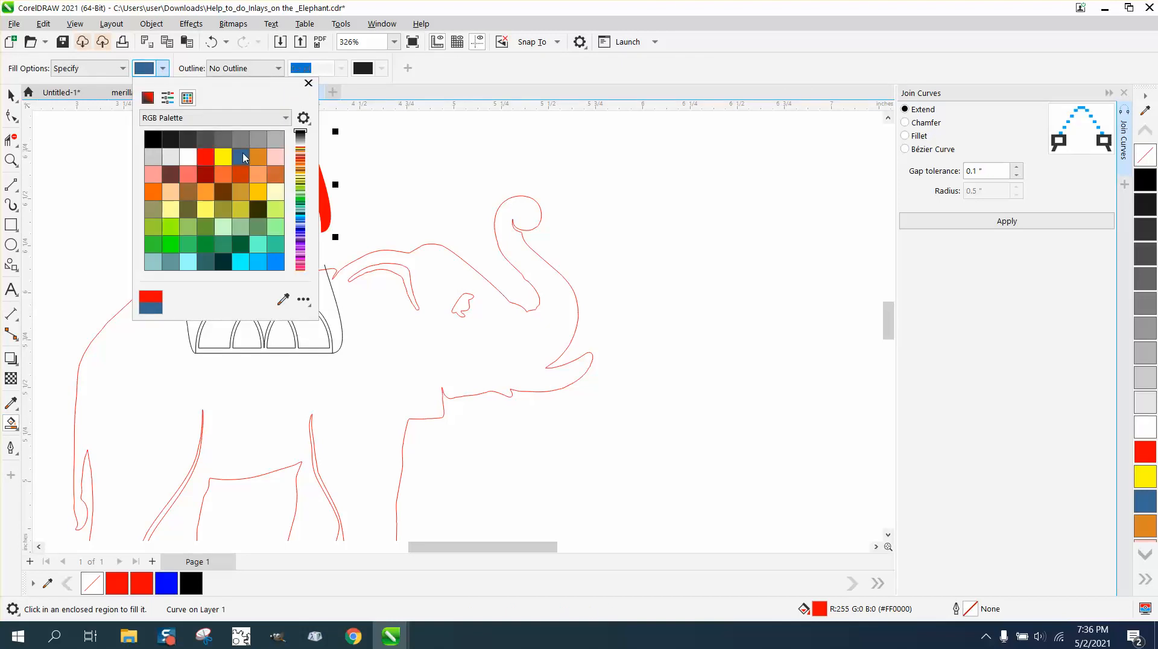
- Try a blue Smart Fill on the arch band and delete it, and undo back through the red shape's freehand move
left_click(267, 331)
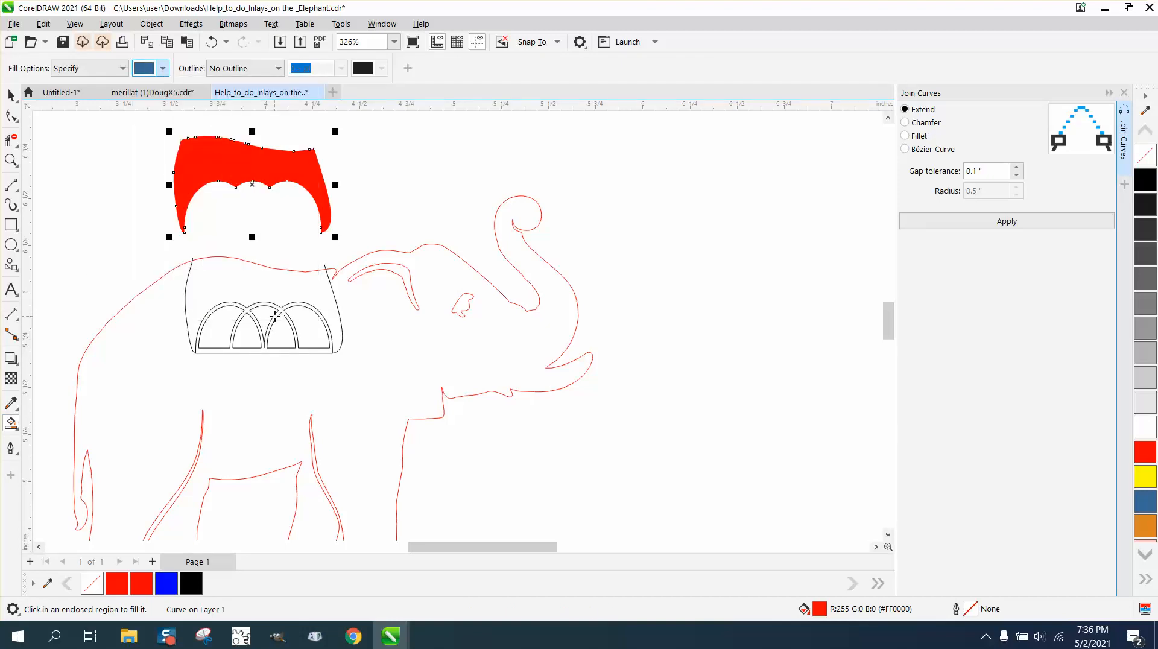
left_click(280, 310)
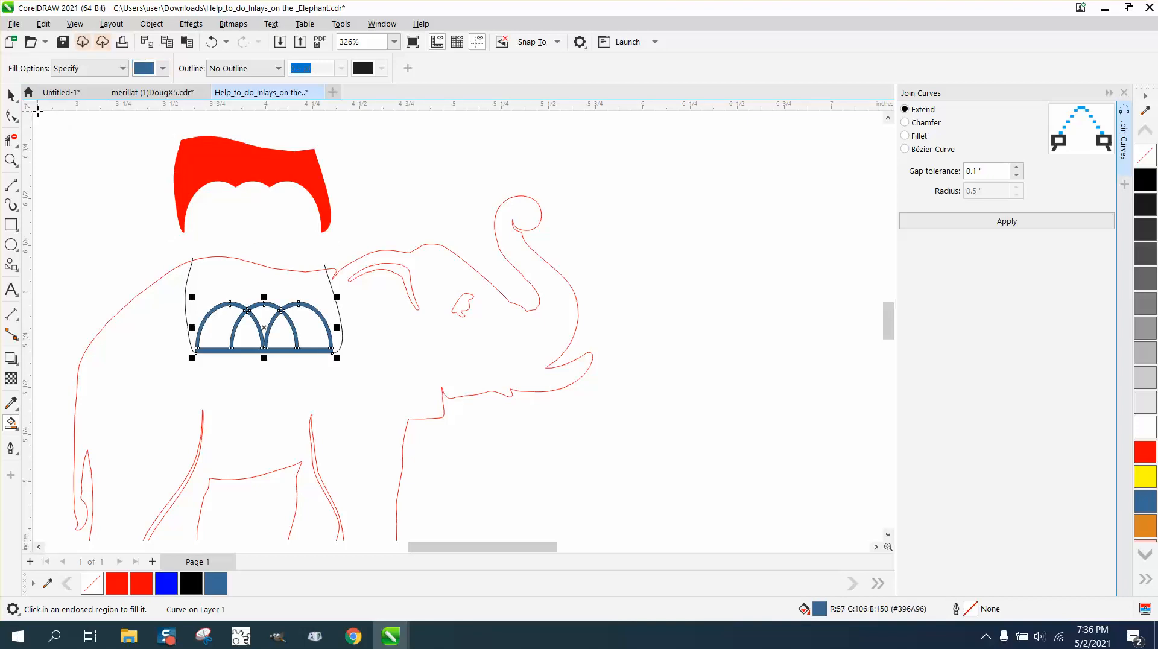
key("Delete")
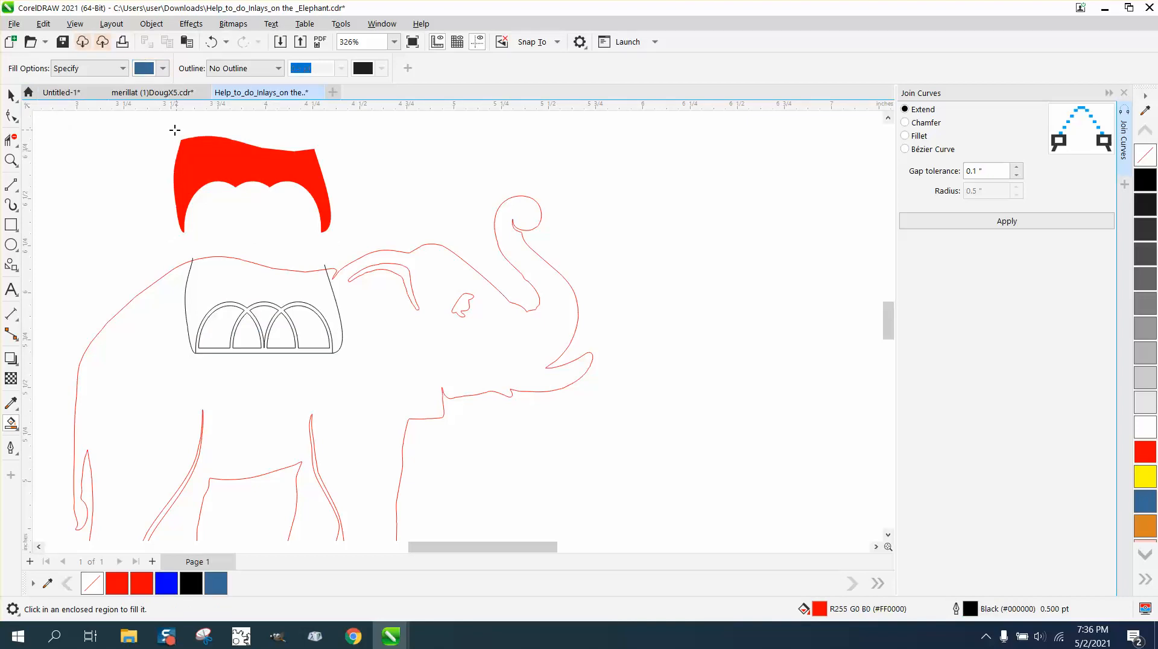
left_click(214, 42)
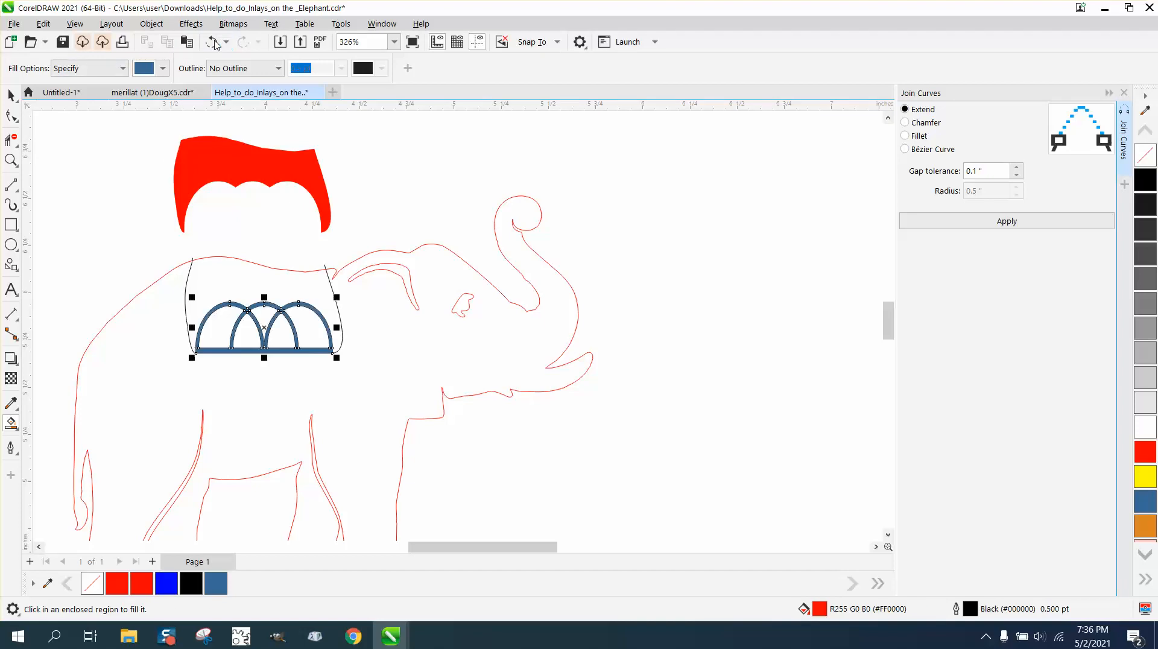
left_click(214, 42)
left_click(213, 42)
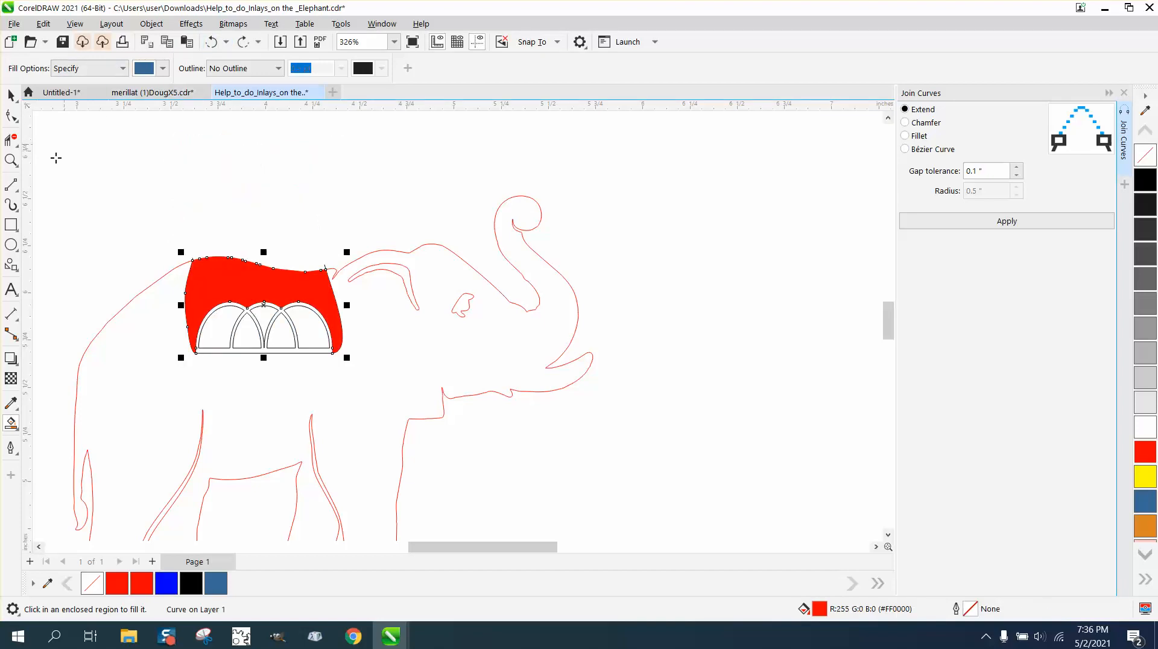
- Nudge the red blanket shape straight up once by the 0.592" nudge distance
left_click(11, 94)
left_click(218, 190)
left_click(492, 67)
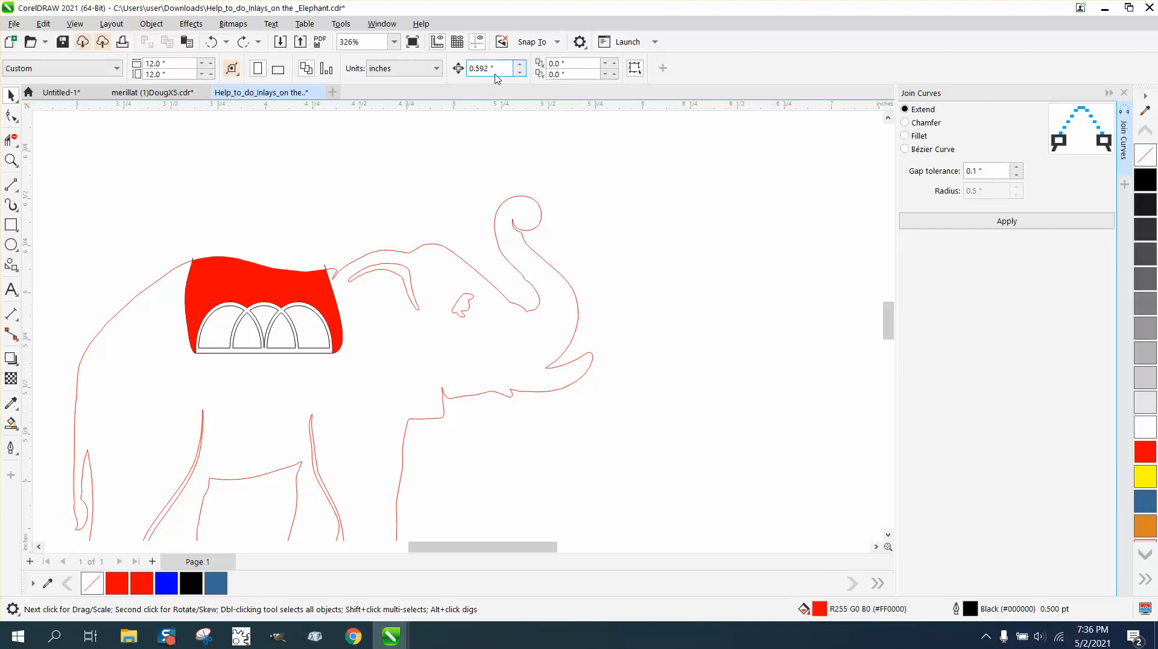
left_click(286, 281)
key("Up")
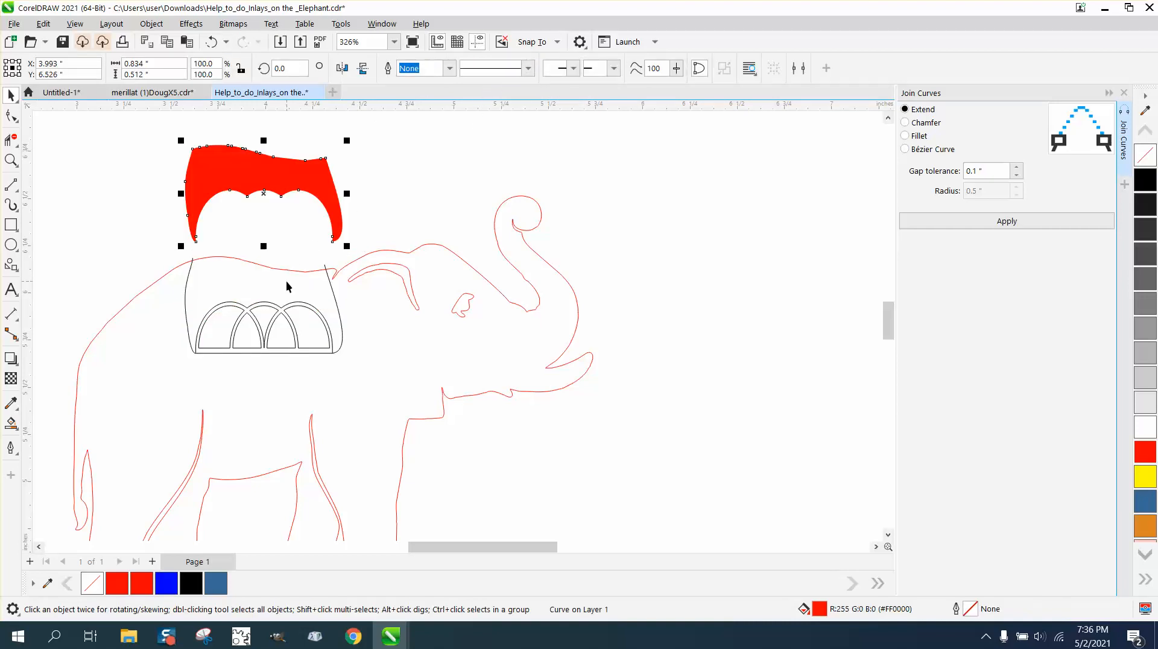
- Smart Fill the arch band with blue and nudge it up once onto the raised red shape
left_click(11, 423)
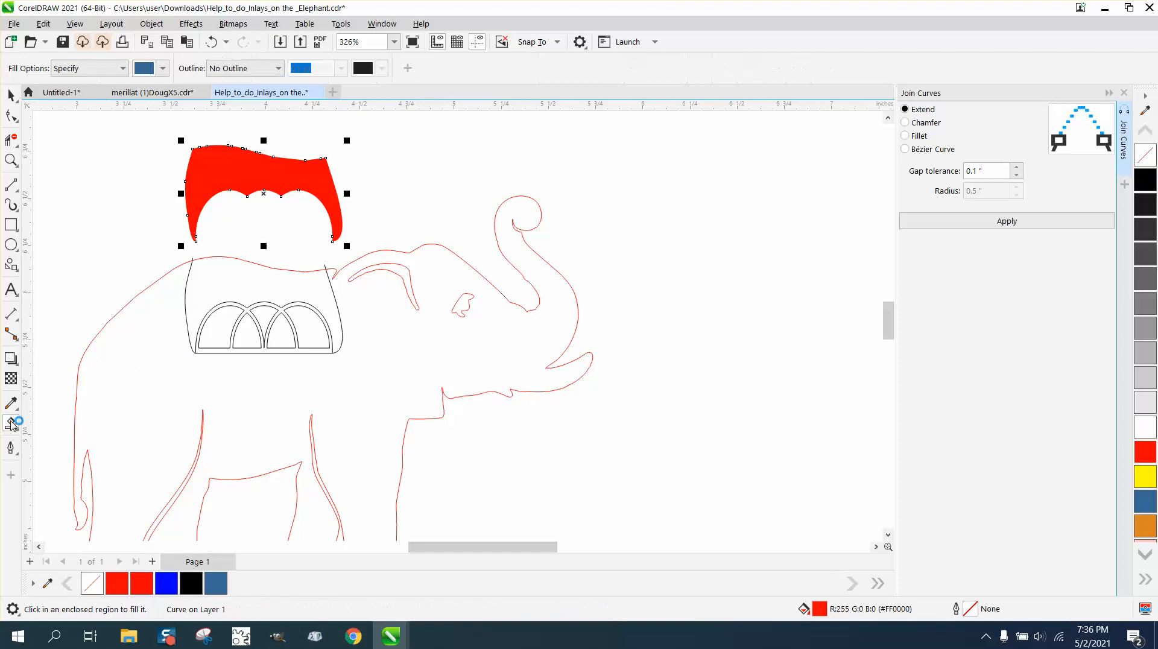
left_click(235, 306)
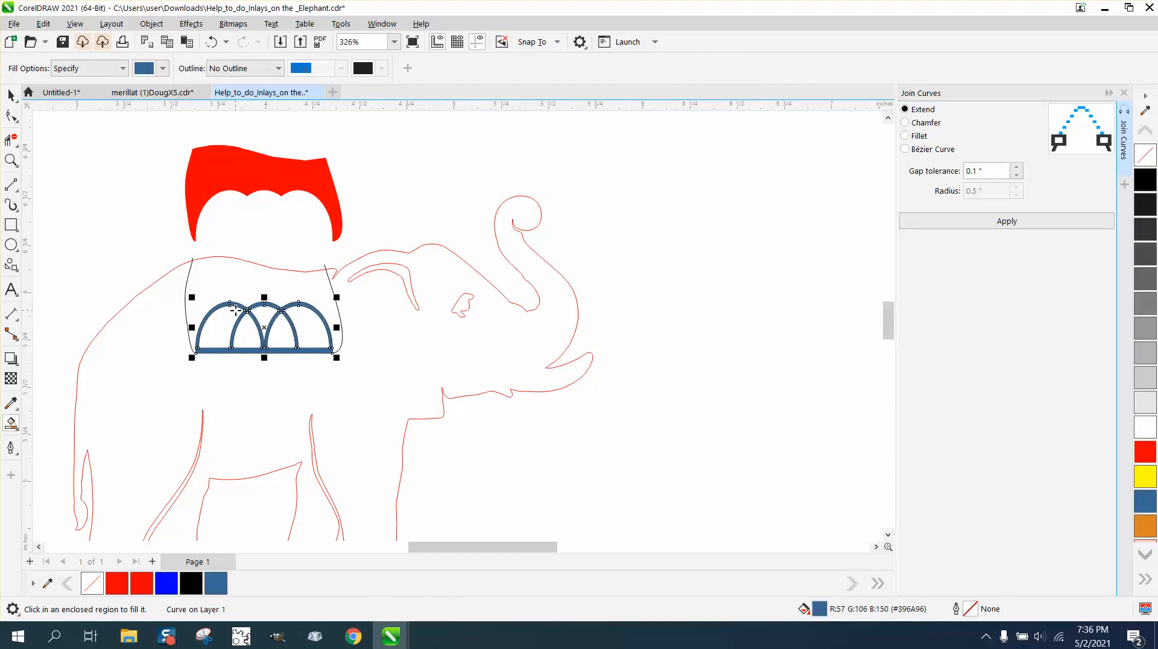
key("Up")
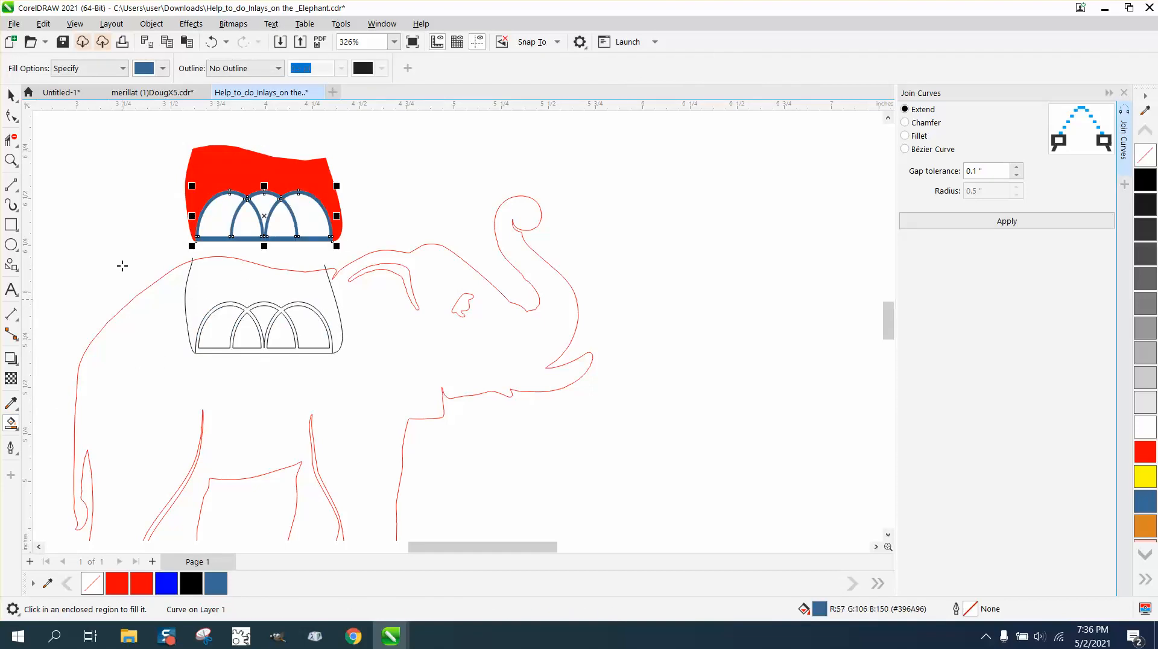
- Set the Smart Fill colour to purple #CC33FF and fill the interior of the rear arch
left_click(163, 68)
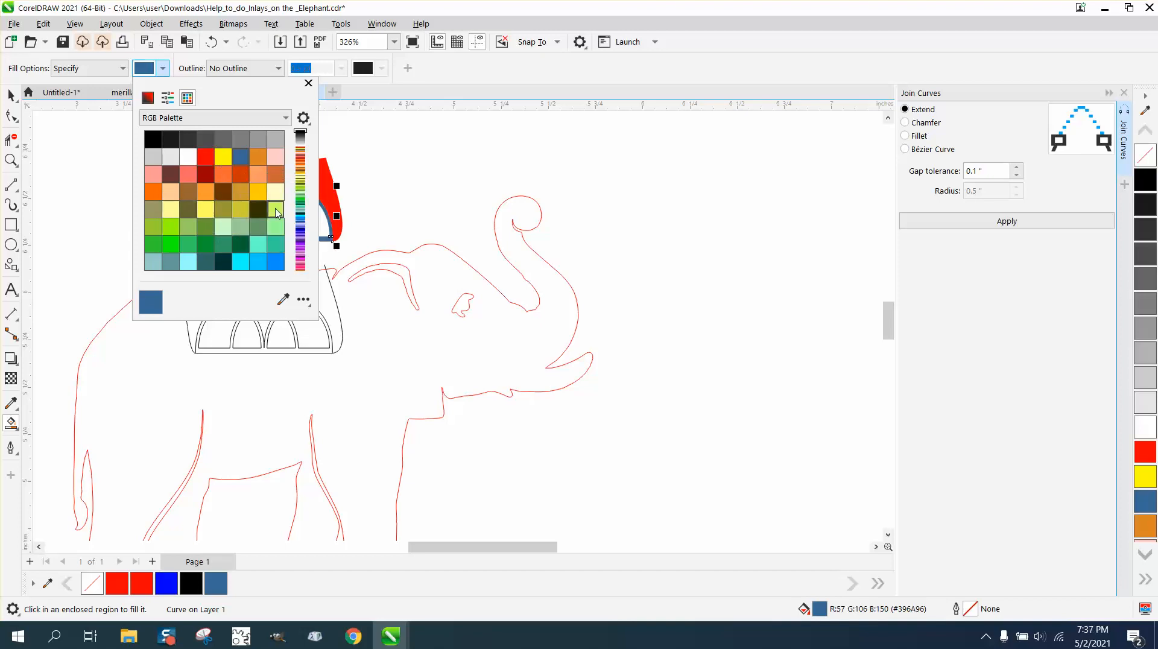
left_click(300, 232)
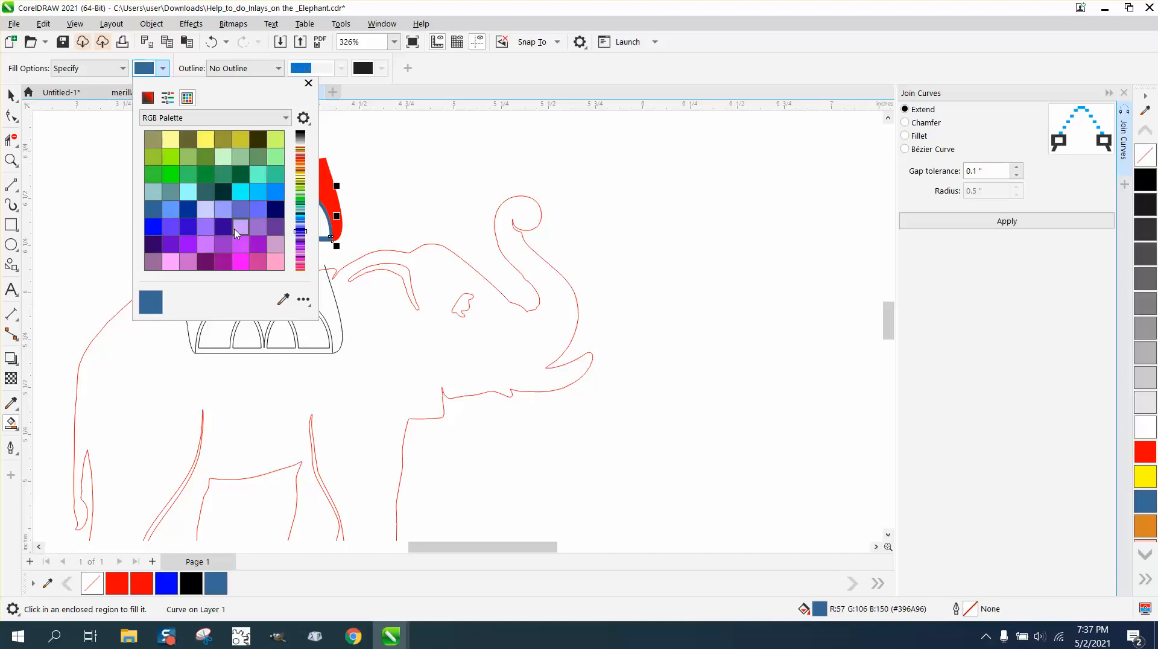
left_click(241, 244)
left_click(213, 327)
left_click(212, 328)
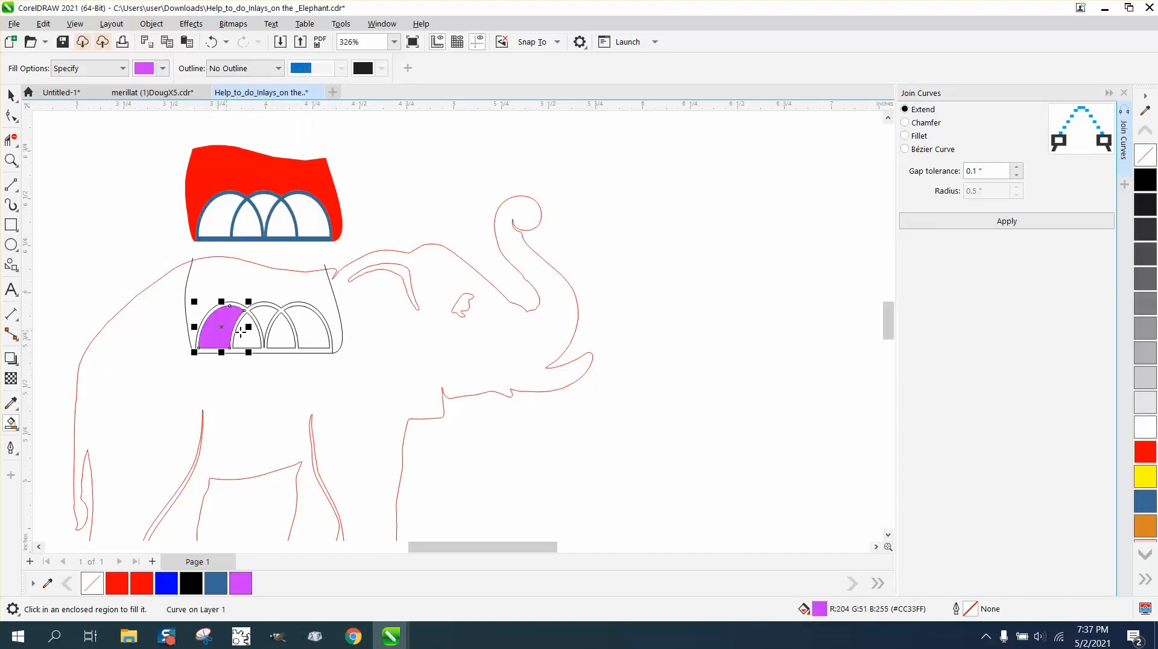
- Smart Fill the interior of the front arch with purple and nudge it up into the raised blue band
left_click(311, 333)
key("shift+Up")
key("shift+Up")
key("shift+Up")
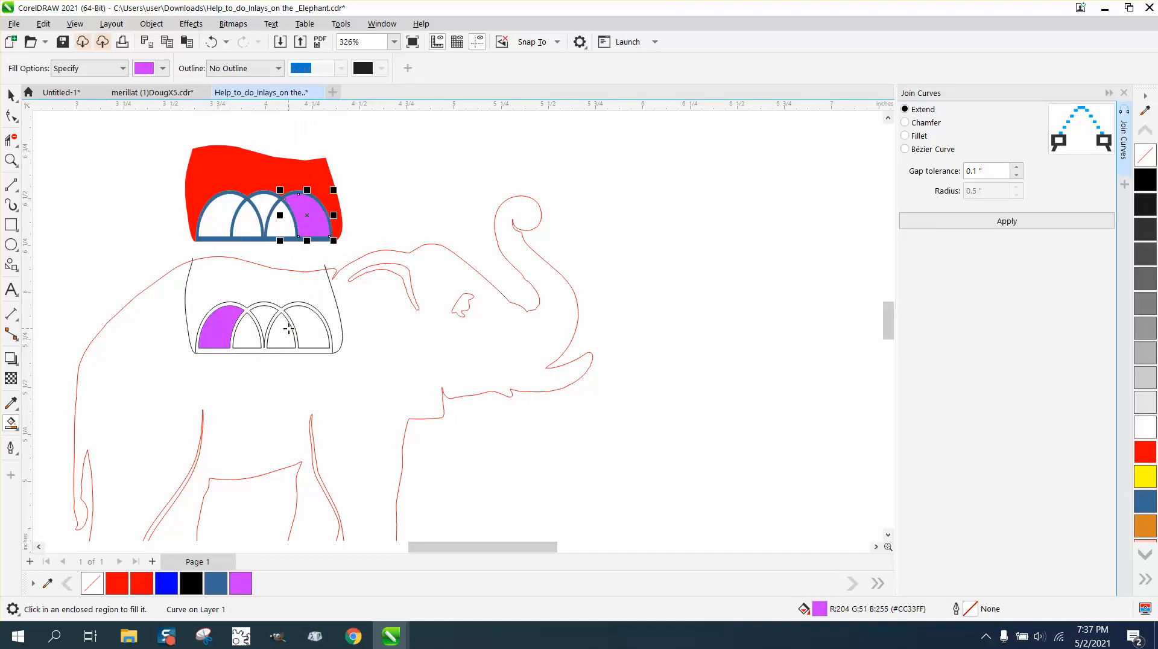
- Smart Fill the rear overlap and the small centre segment of the arches with purple, nudging each up into the raised band
left_click(244, 337)
key("shift+Up")
key("shift+Up")
key("shift+Up")
left_click(264, 320)
key("shift+Up")
key("shift+Up")
key("shift+Up")
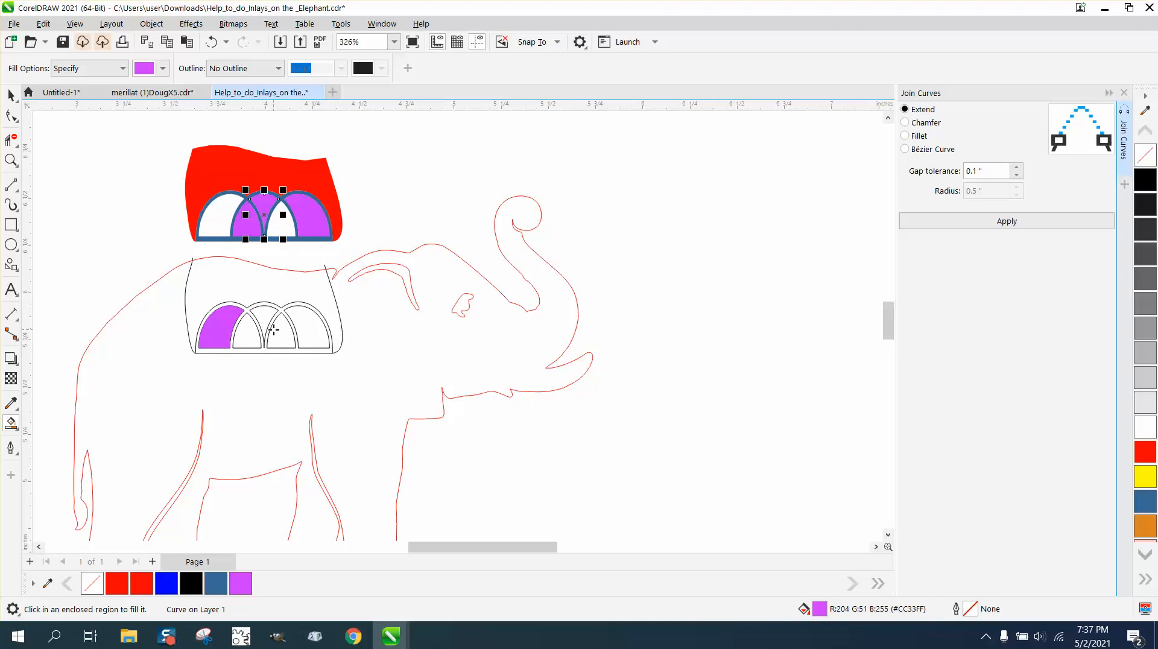
- Smart Fill the front overlap of the arches and the front arch interior again with purple, nudging each up into the raised band
left_click(281, 331)
key("shift+Up")
key("shift+Up")
key("shift+Up")
left_click(307, 333)
key("shift+Up")
key("shift+Up")
key("shift+Up")
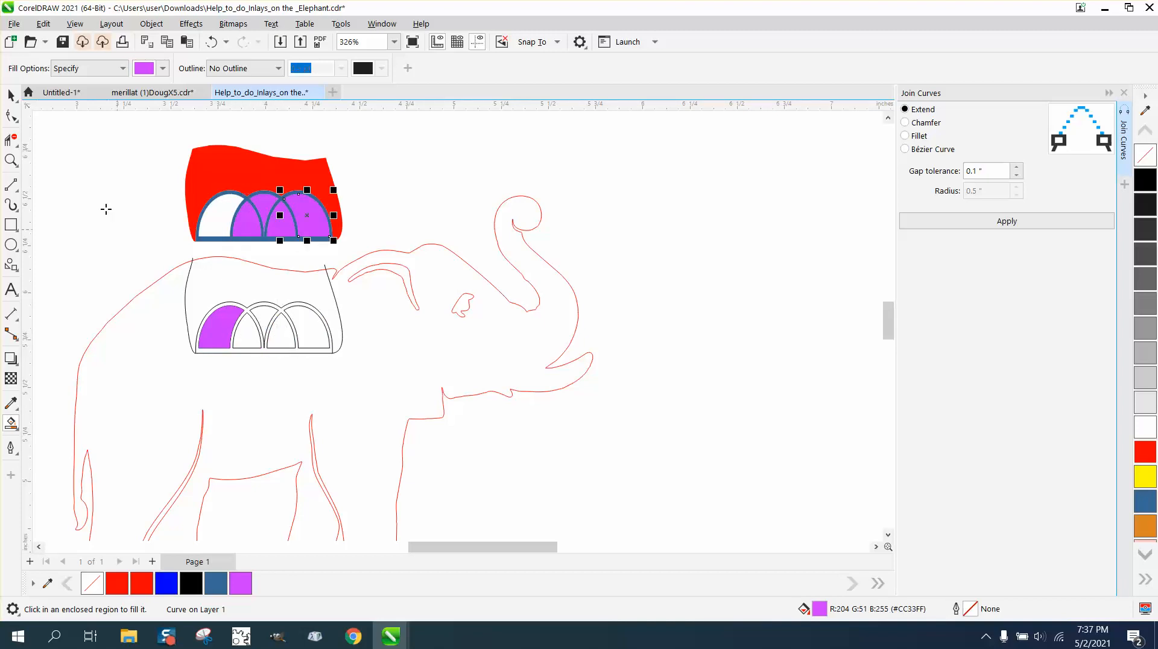
- Select the purple piece in the rear arch and nudge it up into the raised blue band
left_click(11, 95)
left_click(219, 325)
key("shift+Up")
key("shift+Up")
key("shift+Up")
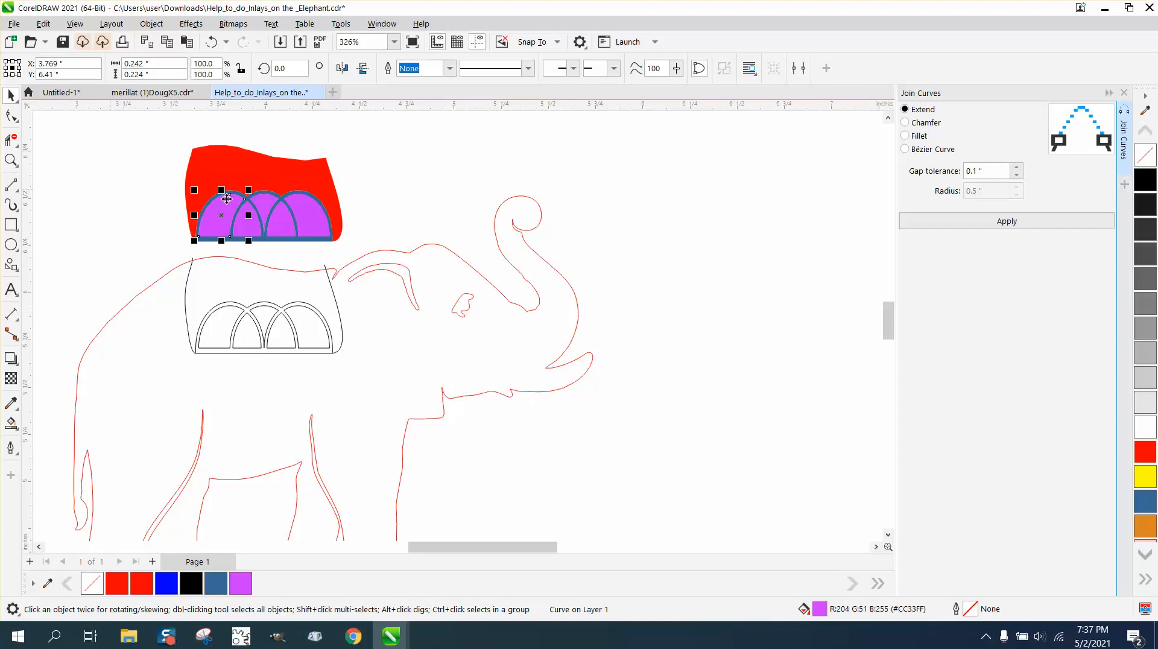
- Select all the coloured blanket pieces above the elephant and change them to no fill with a red outline
left_click_drag(176, 135, 357, 248)
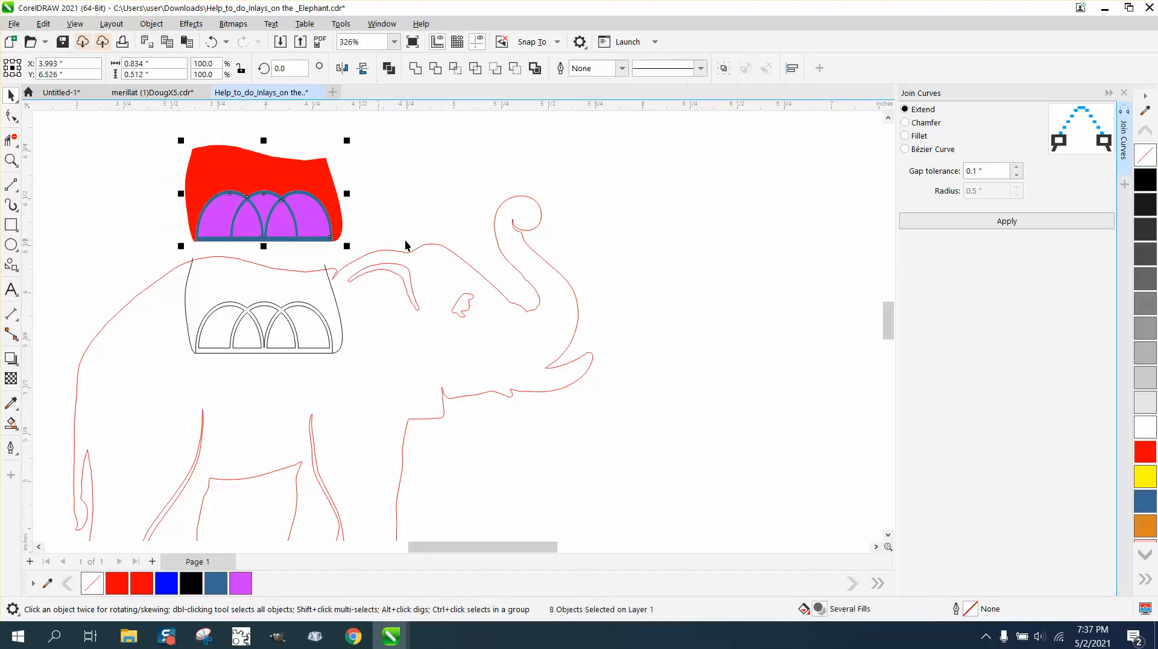
left_click(1149, 160)
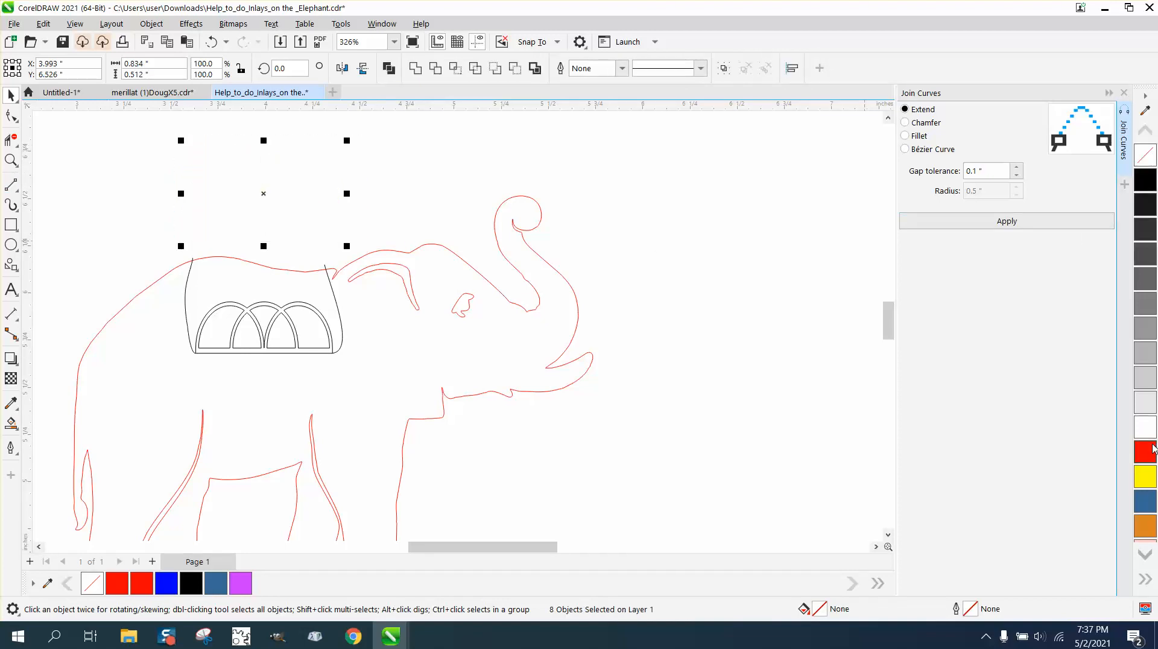
right_click(1149, 451)
left_click(342, 211)
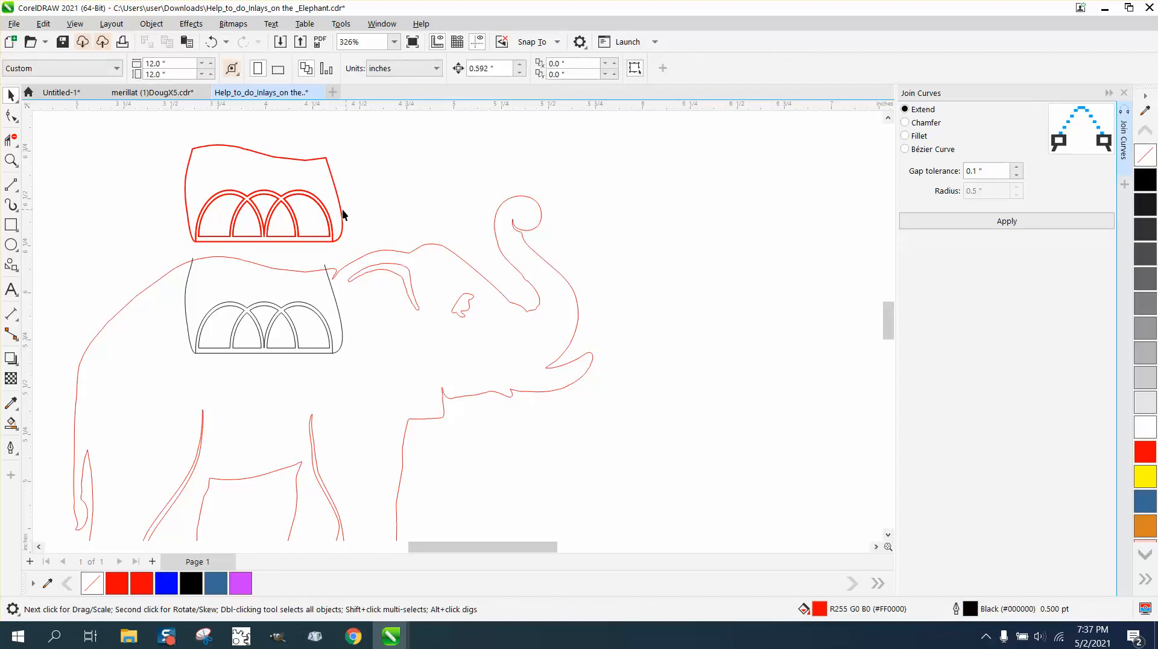
- Move the front arch interior and its duplicate, both arch overlaps and the centre segment out separately beside the raised blanket
left_click_drag(342, 211, 446, 181)
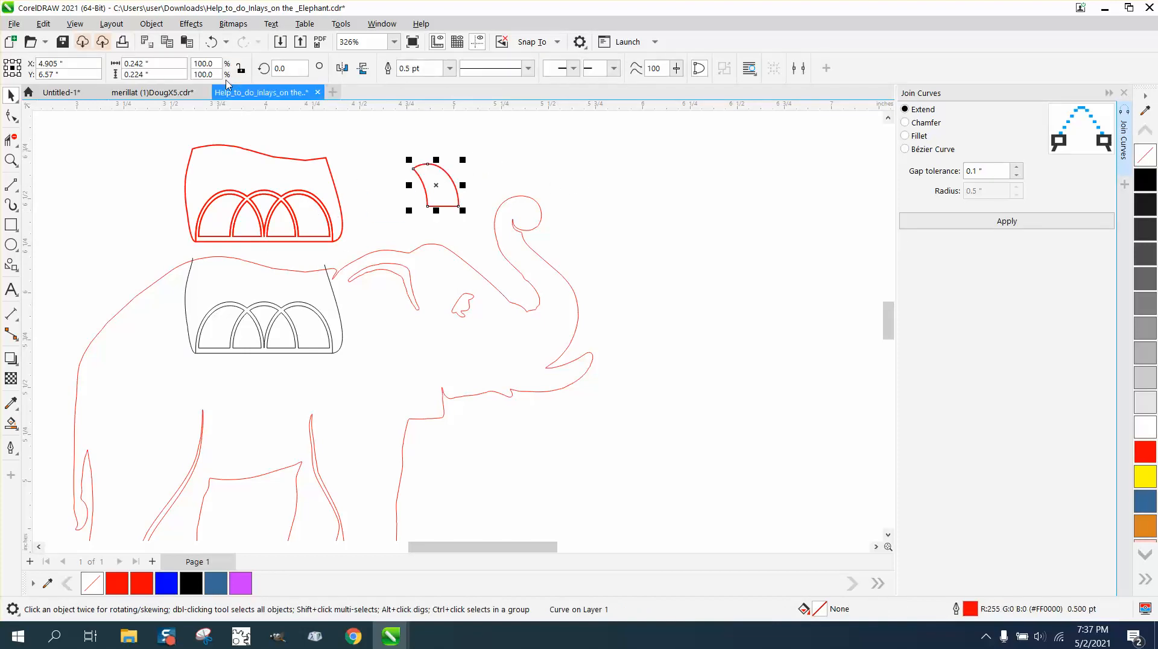
left_click_drag(287, 218, 392, 170)
left_click_drag(271, 210, 350, 148)
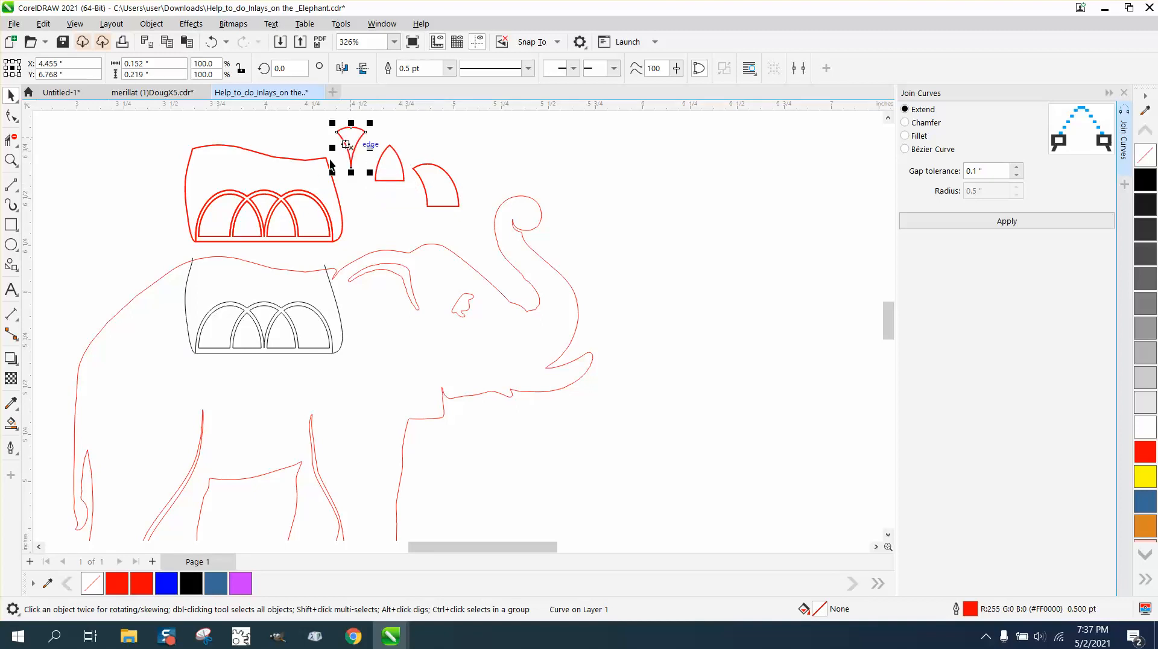
left_click_drag(284, 211, 486, 154)
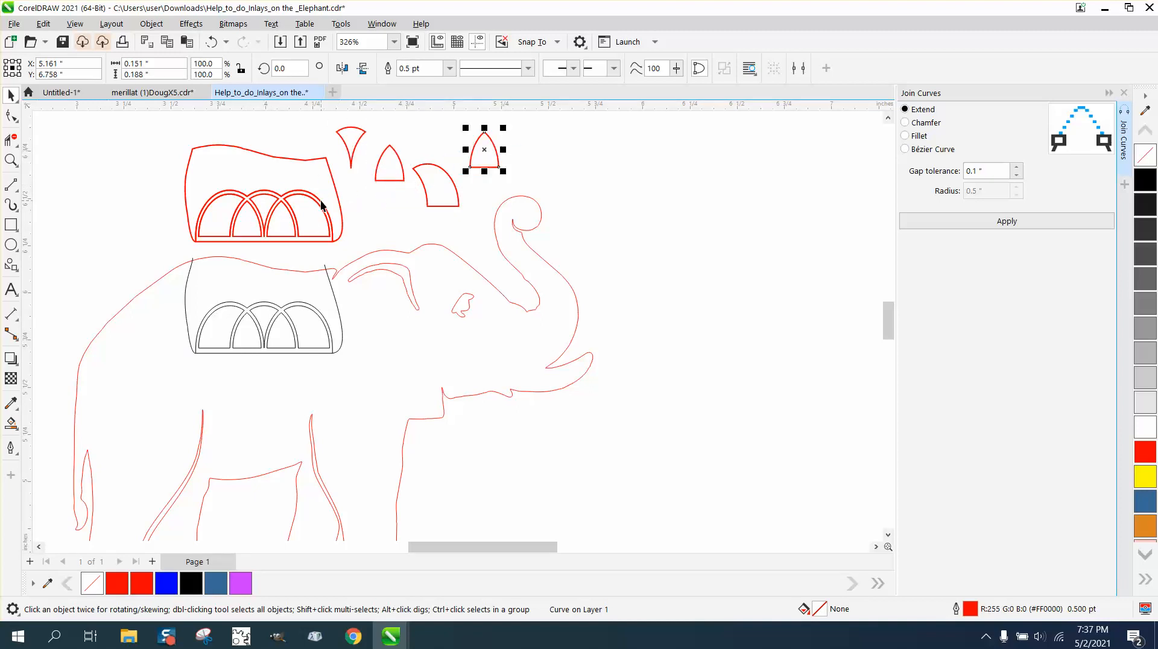
left_click_drag(321, 207, 648, 166)
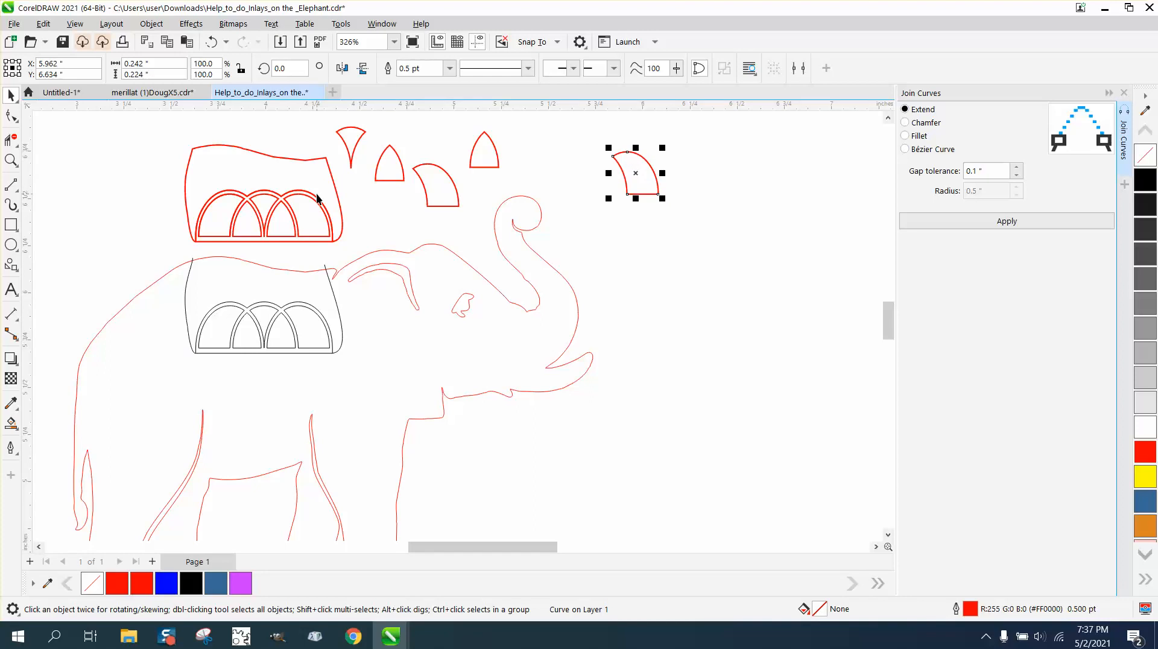
- Move the arch band away from the raised blanket and delete the duplicate front arch piece
left_click_drag(318, 199, 800, 176)
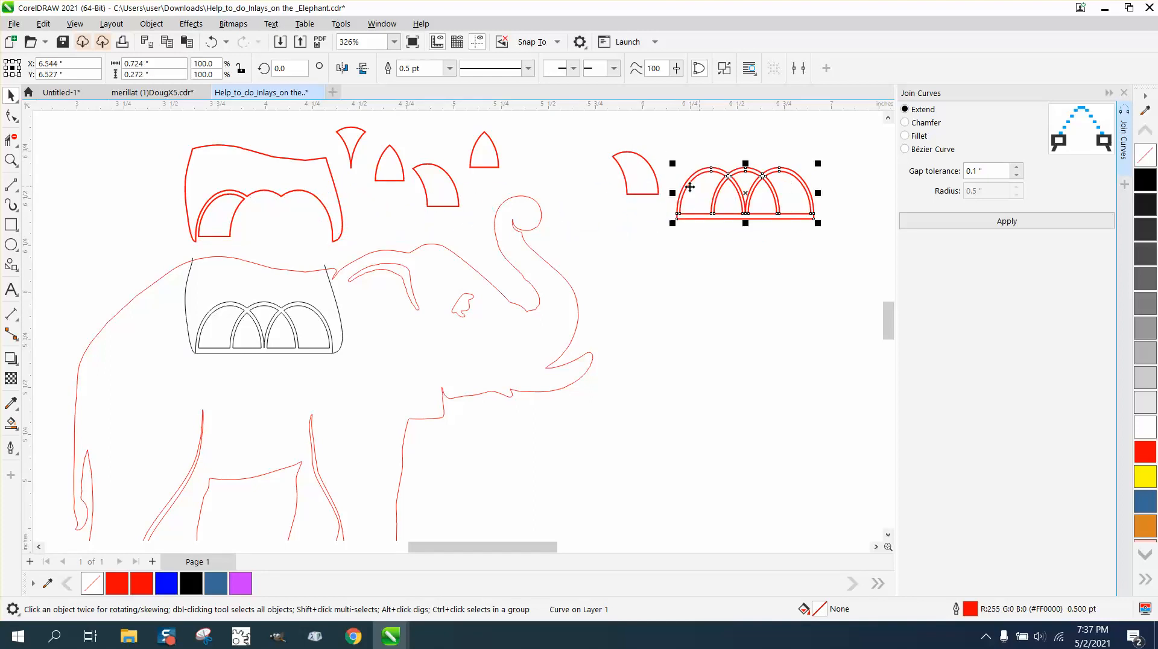
left_click(645, 182)
key("Delete")
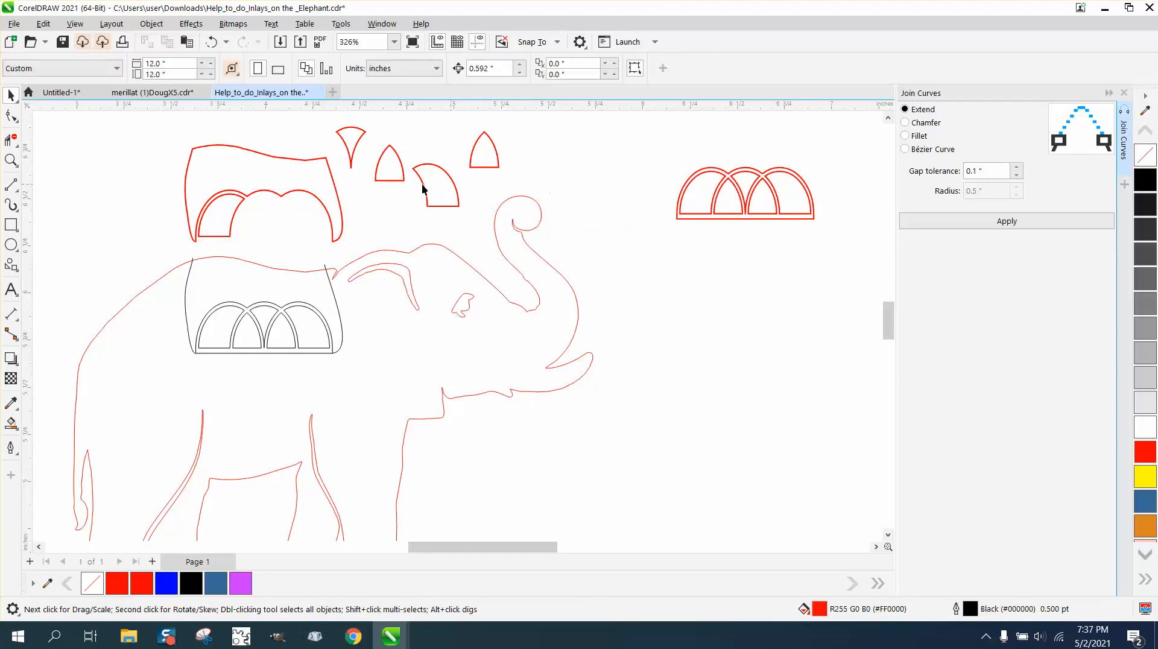
- Move out the rear arch piece, raise the blanket piece slightly, and bring the arch band closer to the other loose pieces
left_click_drag(231, 217, 398, 213)
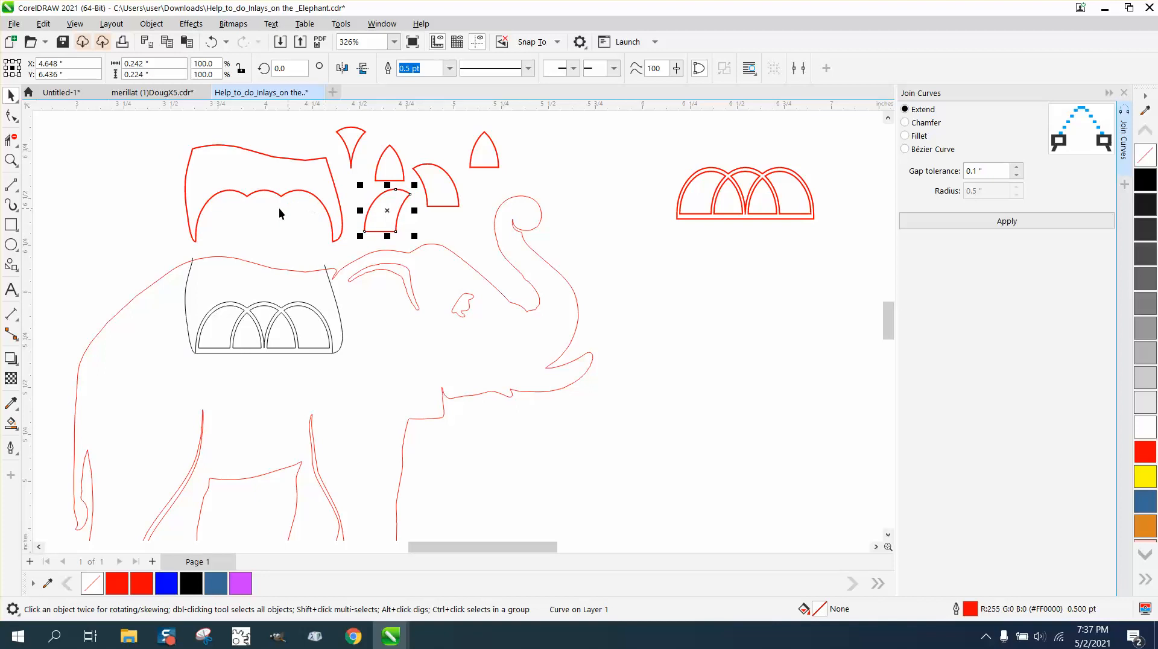
left_click_drag(289, 181, 287, 155)
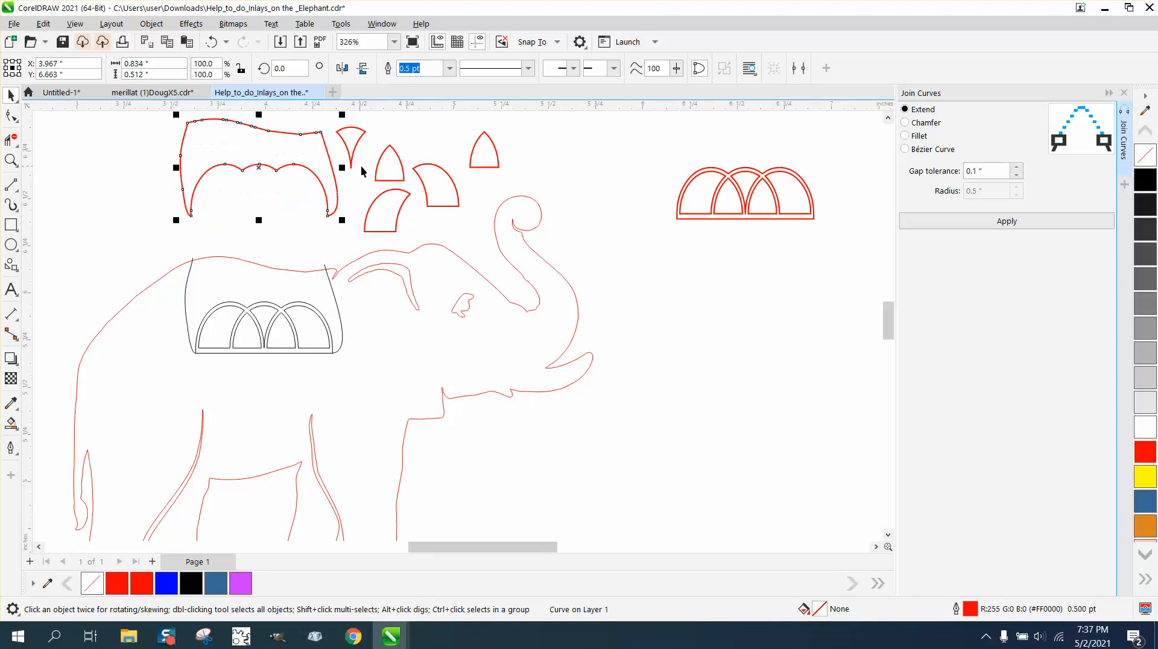
left_click_drag(679, 212, 530, 170)
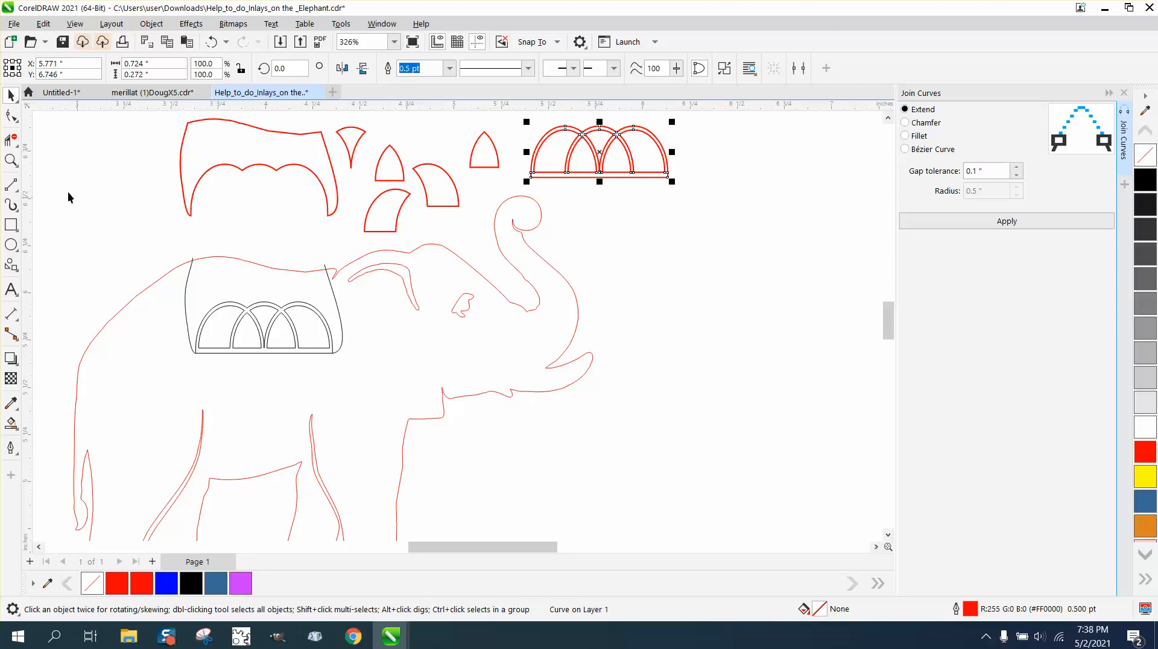
- Delete the arch line segments inside the elephant's blanket and Smart Fill the elephant's body around it with purple
left_click(11, 140)
left_click_drag(213, 293, 331, 332)
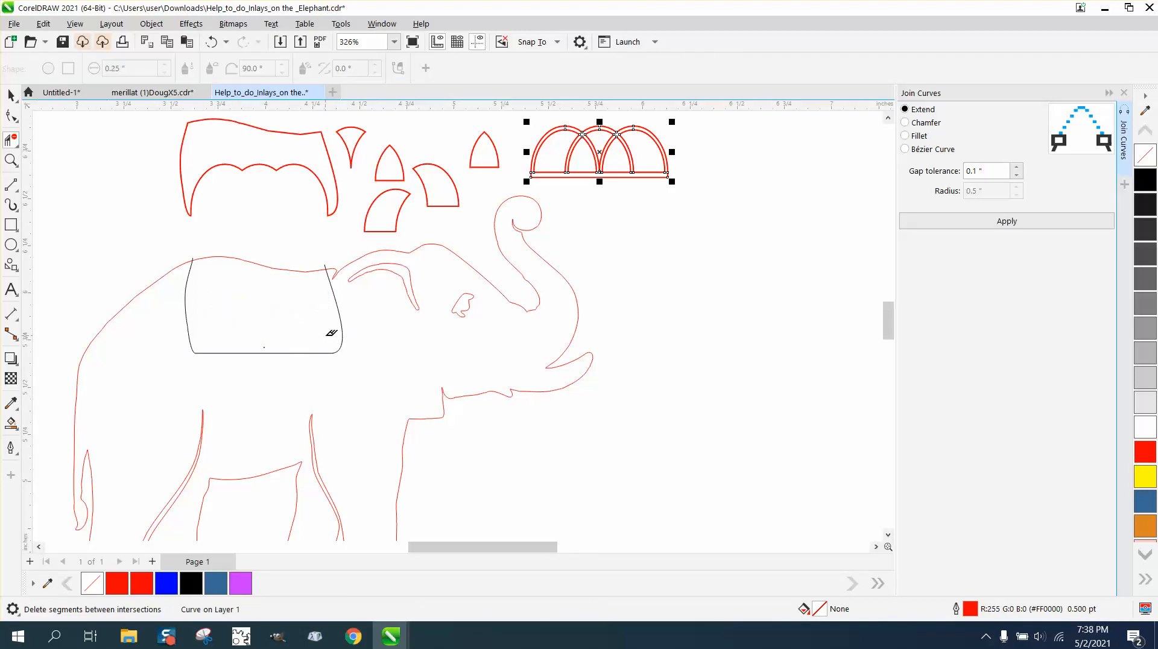
left_click(11, 424)
left_click(156, 414)
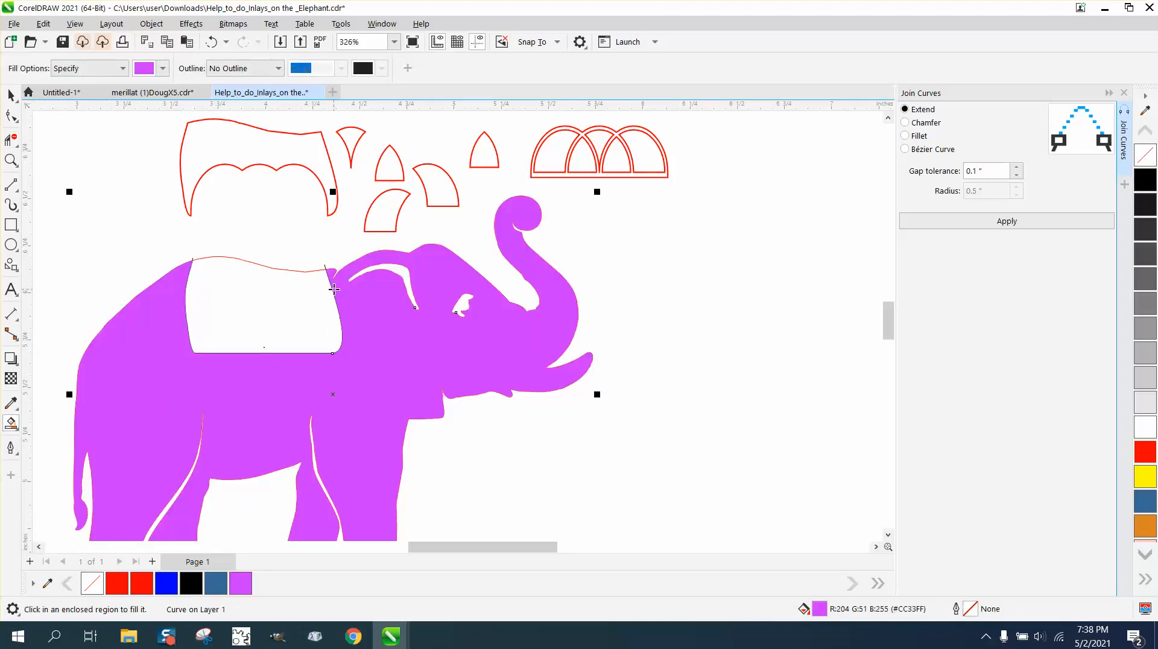
- Move the purple elephant body off to the right of the original and change it to no fill with a red outline
left_click(11, 95)
scroll(88, 175, "down", 2)
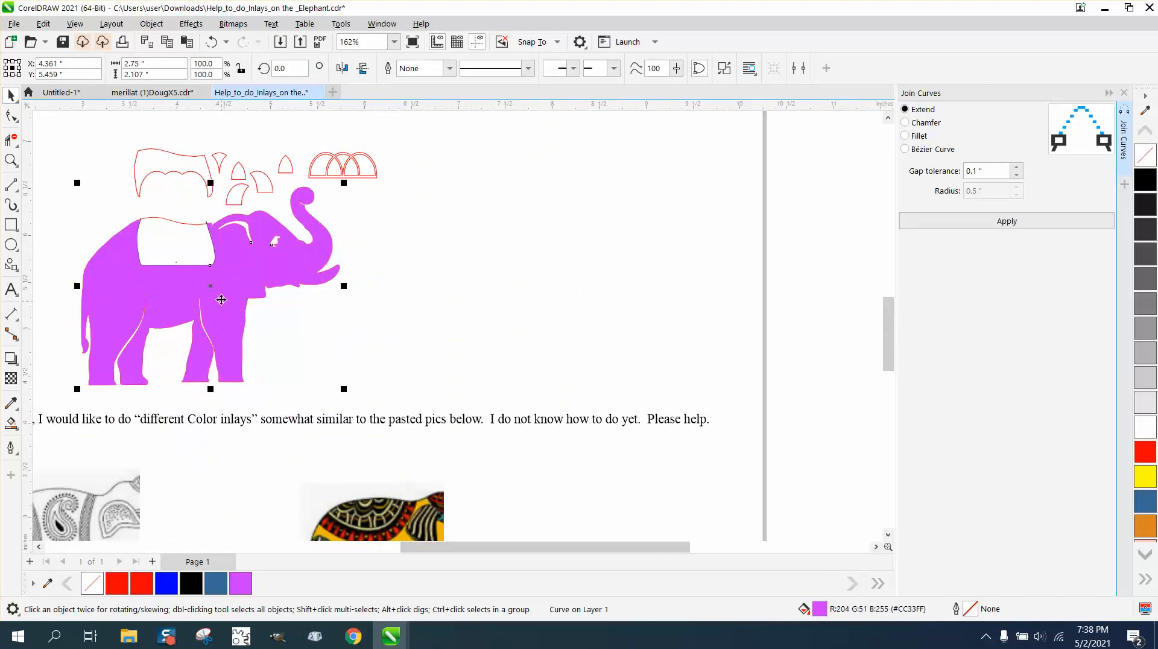
left_click_drag(214, 288, 466, 294)
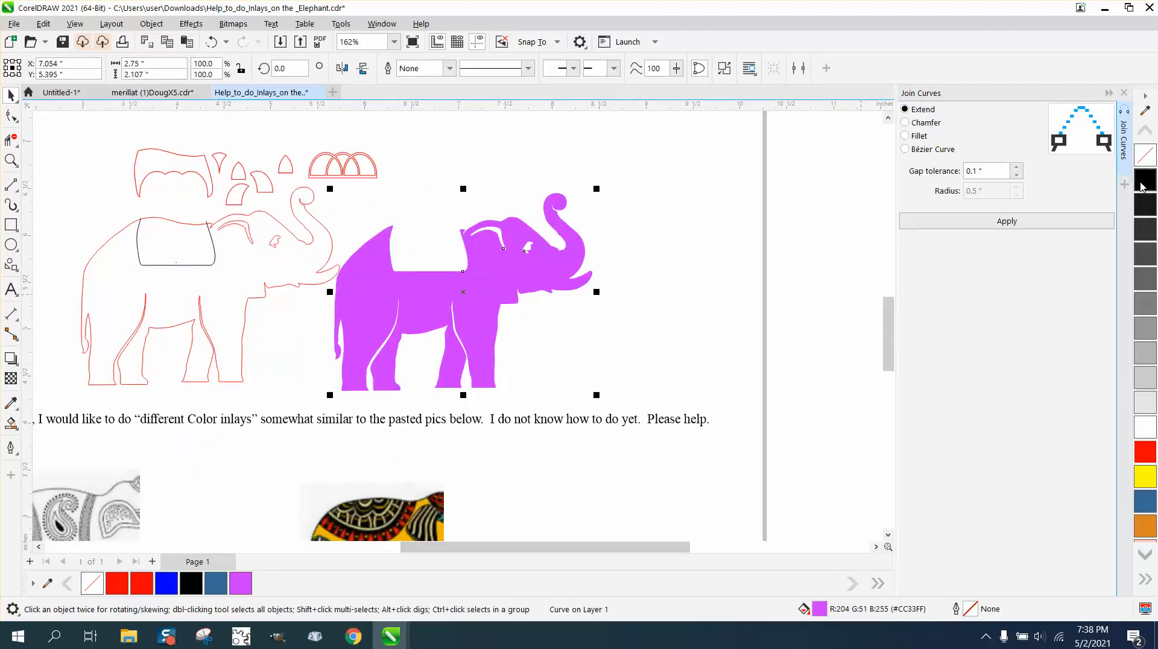
left_click(1145, 155)
right_click(1144, 458)
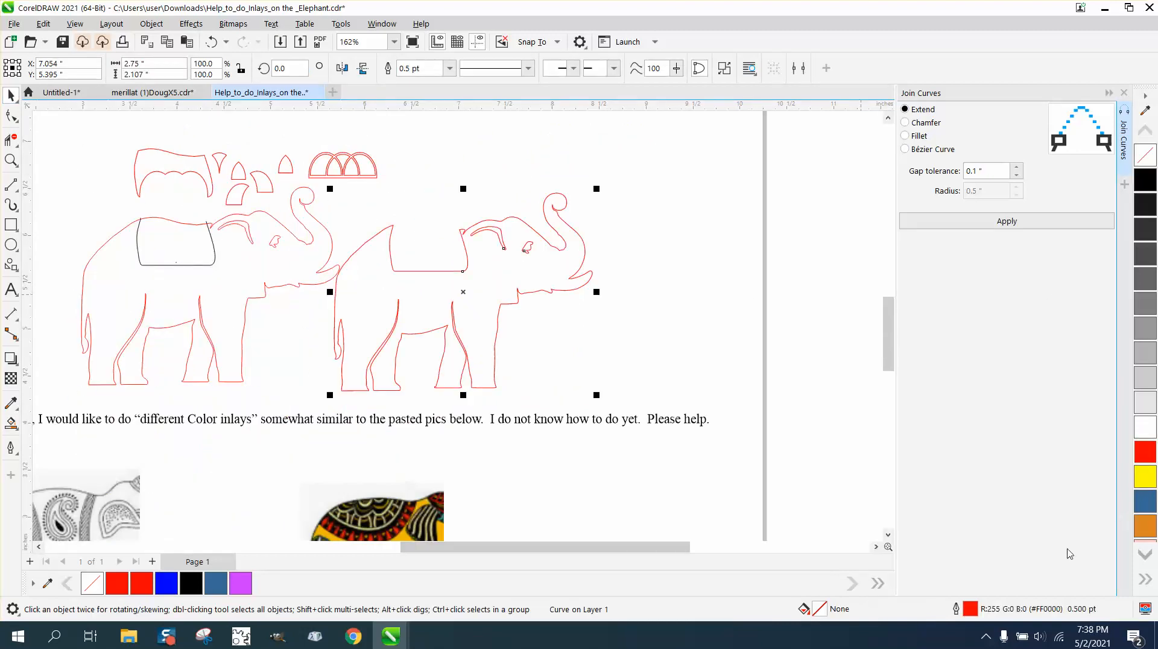
- Set the separated elephant body's outline width to Hairline and move the body farther up and away from the original
double_click(970, 609)
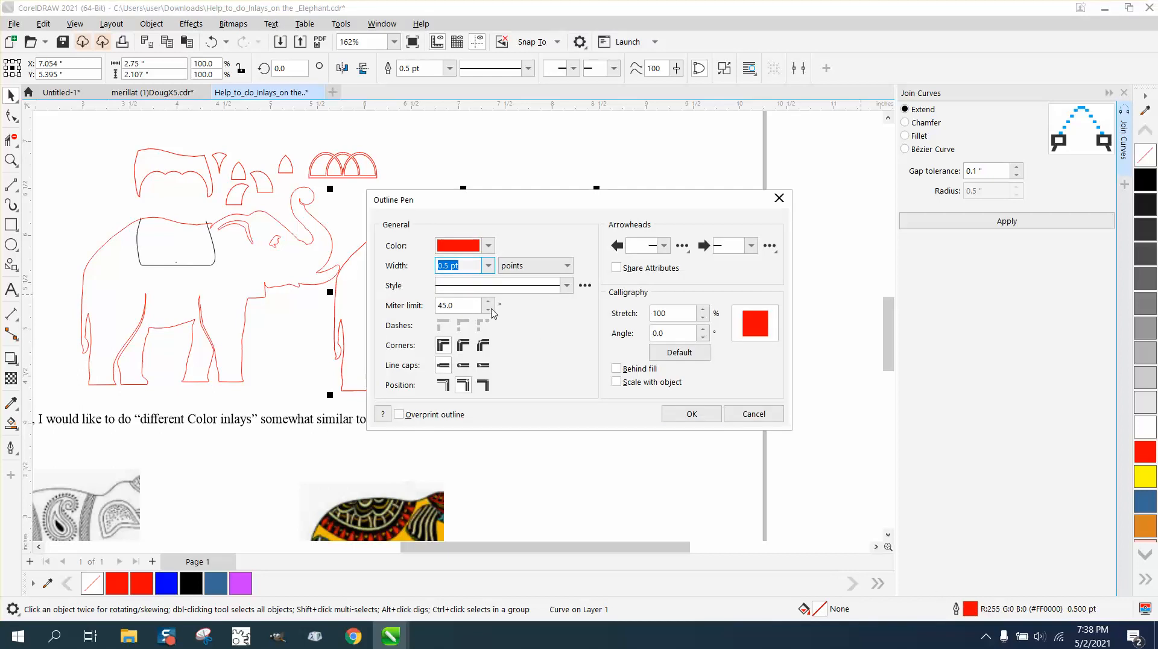
left_click(488, 265)
left_click(462, 290)
left_click(707, 414)
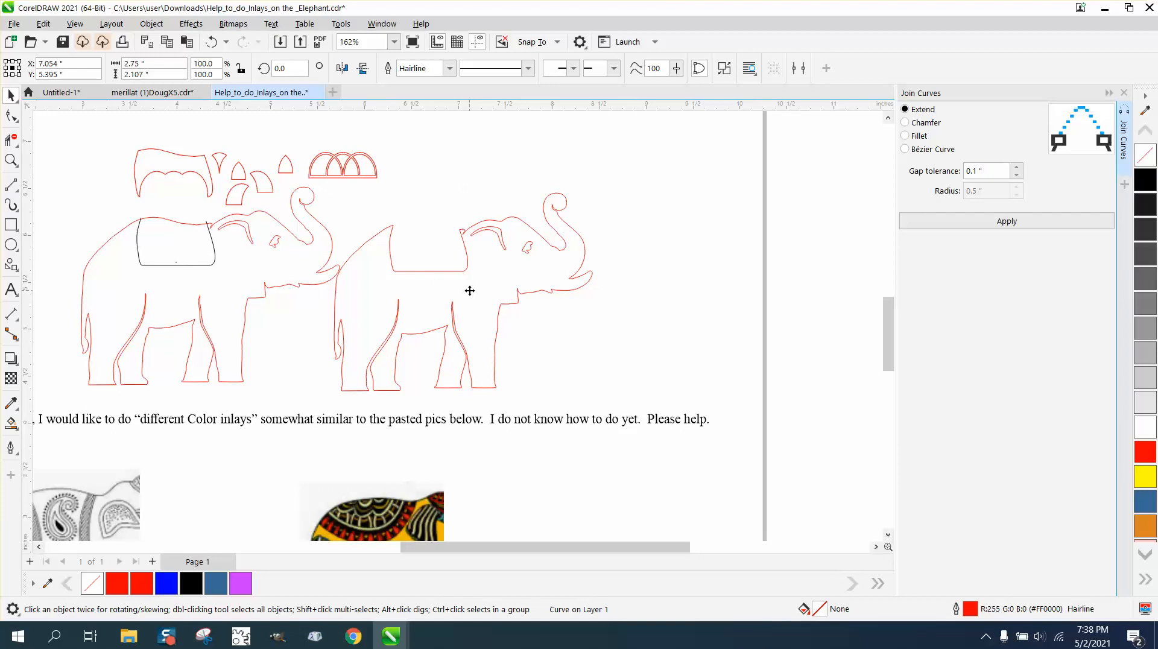
left_click_drag(515, 291, 560, 231)
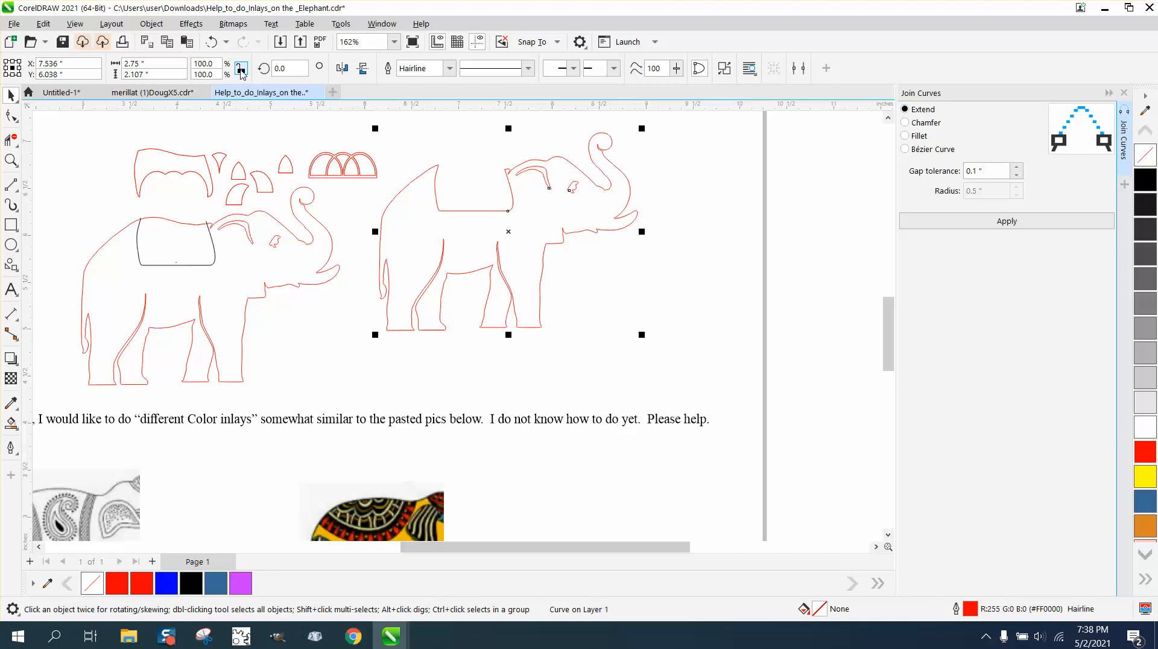
left_click(348, 167)
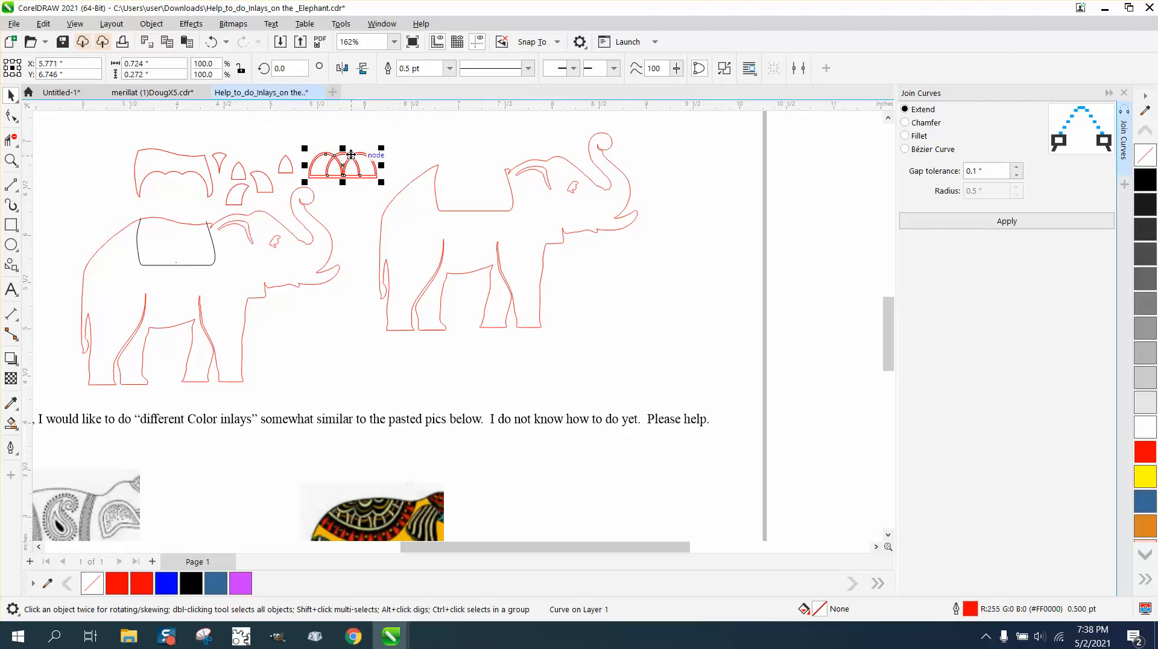
left_click(187, 175)
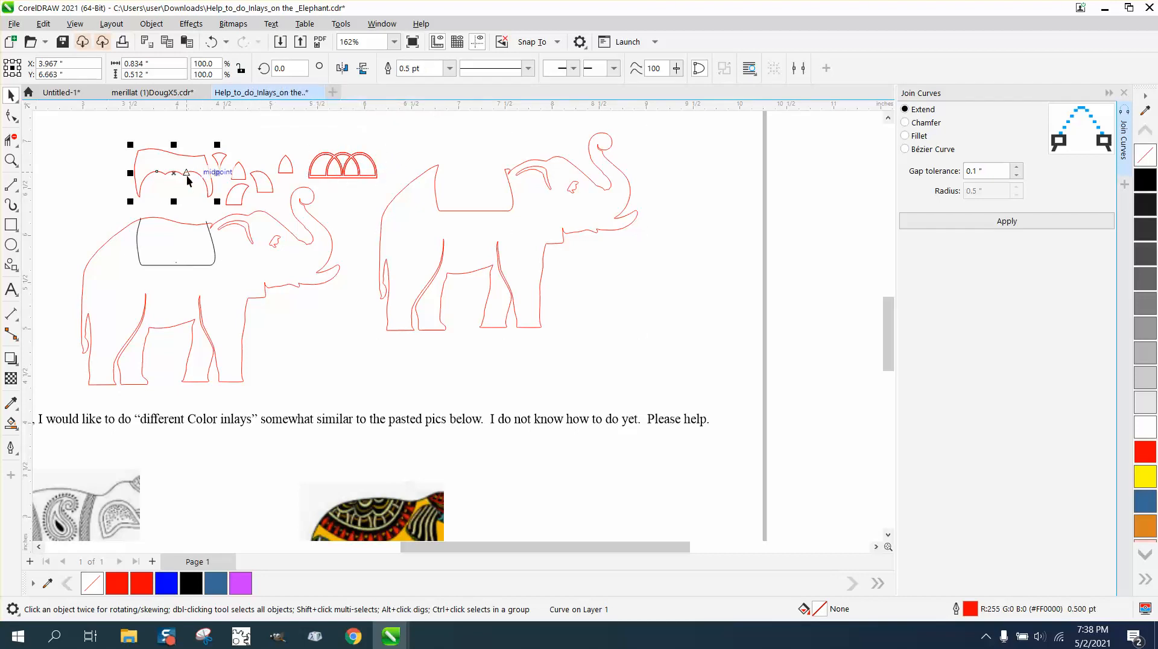
left_click_drag(187, 175, 187, 231)
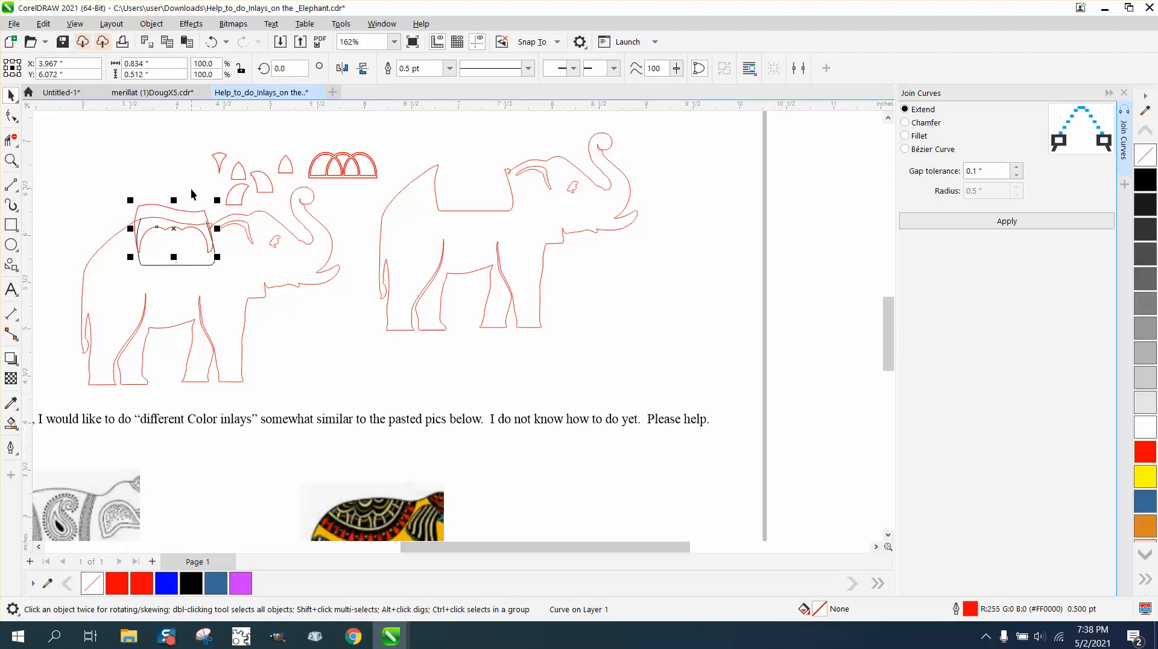
key("ctrl+r")
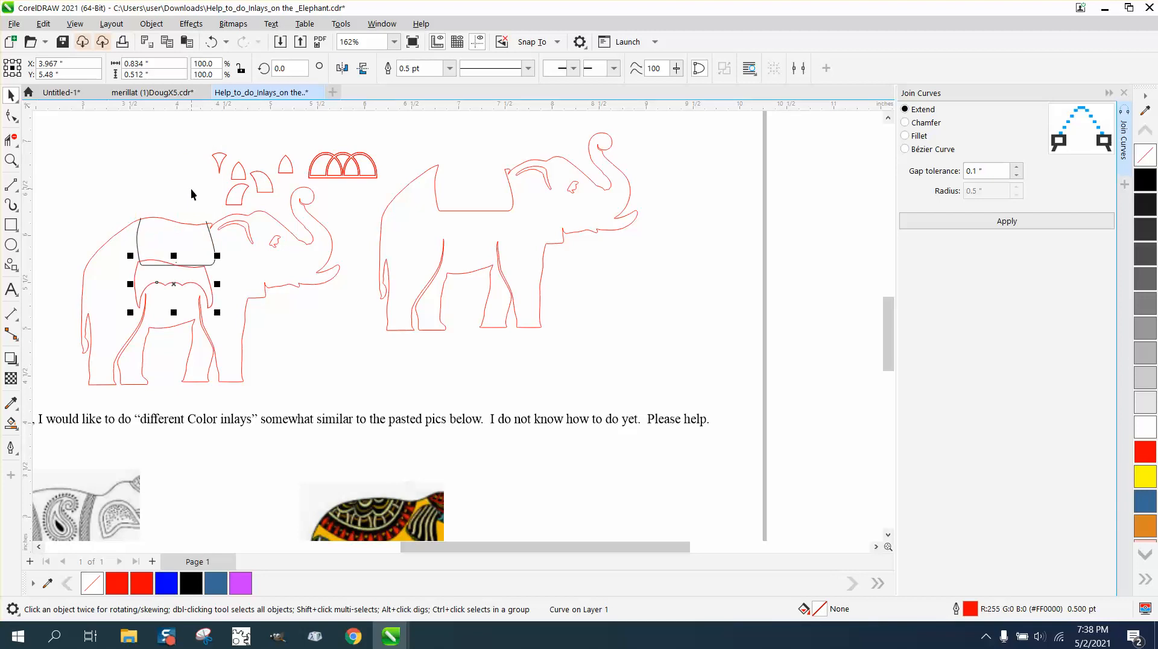
key("ctrl+z")
key("ctrl+z")
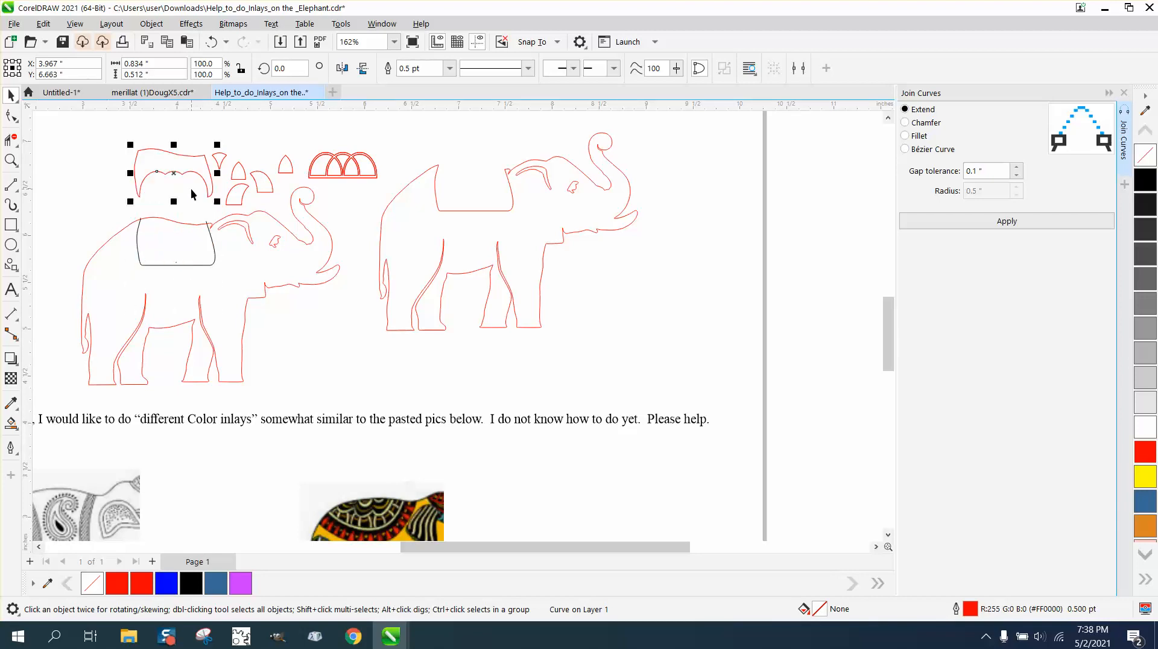
left_click(401, 121)
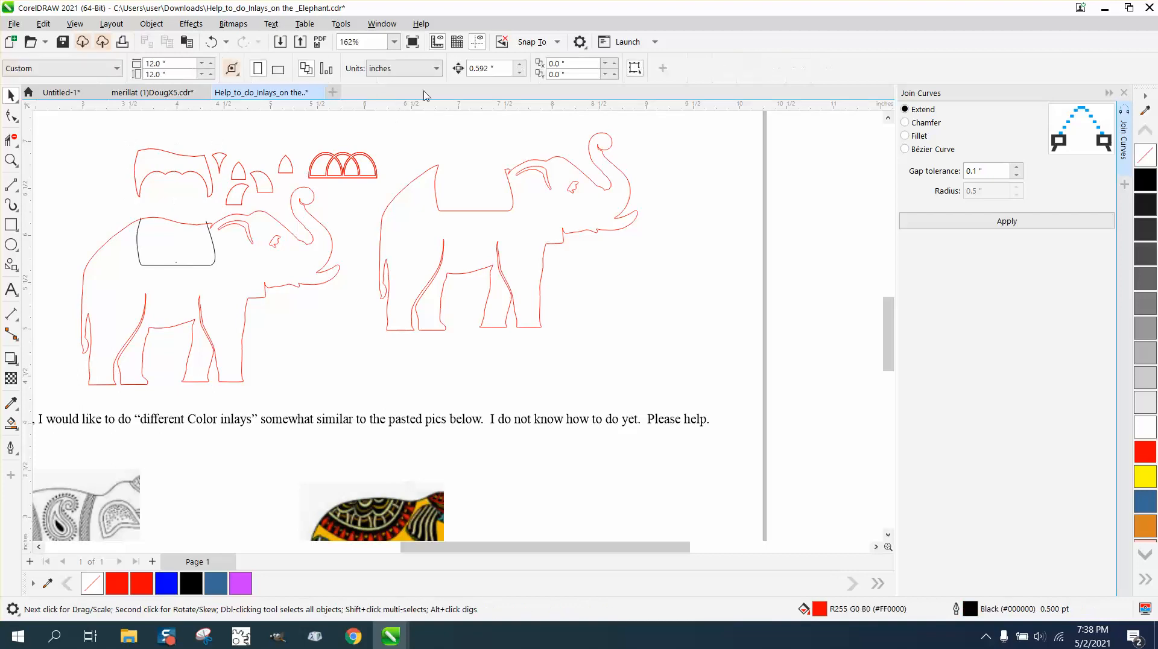
- Move the scalloped blanket piece by its upper rear corner node onto the matching corner of the elephant's blanket
left_click(202, 157)
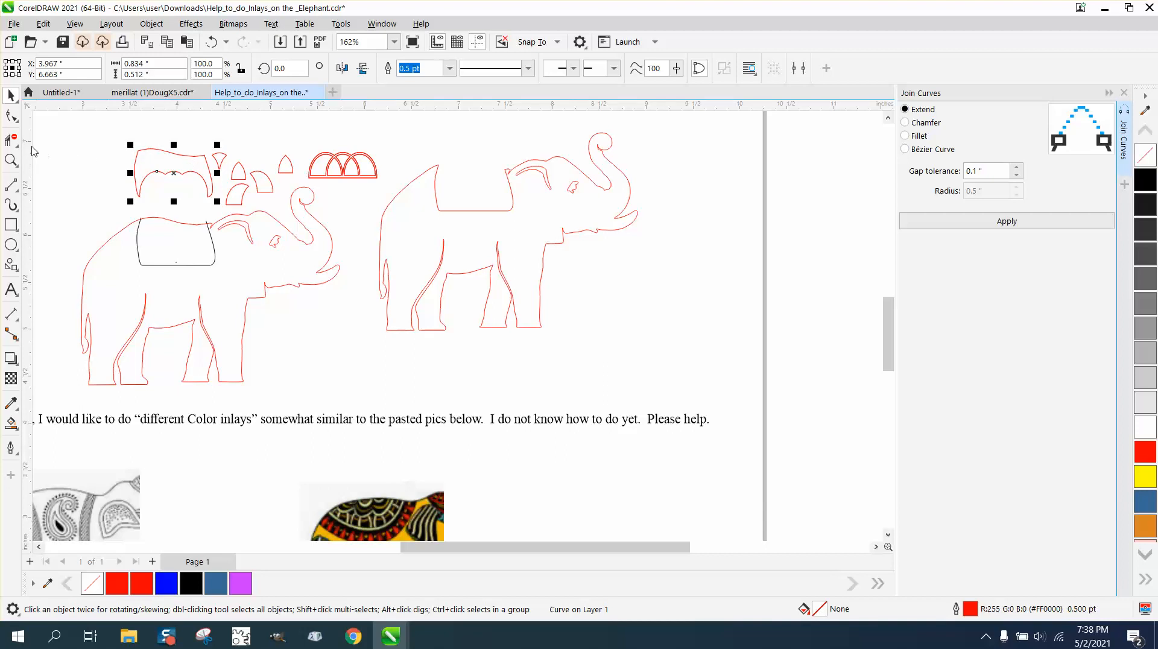
left_click(11, 160)
left_click_drag(104, 142, 350, 317)
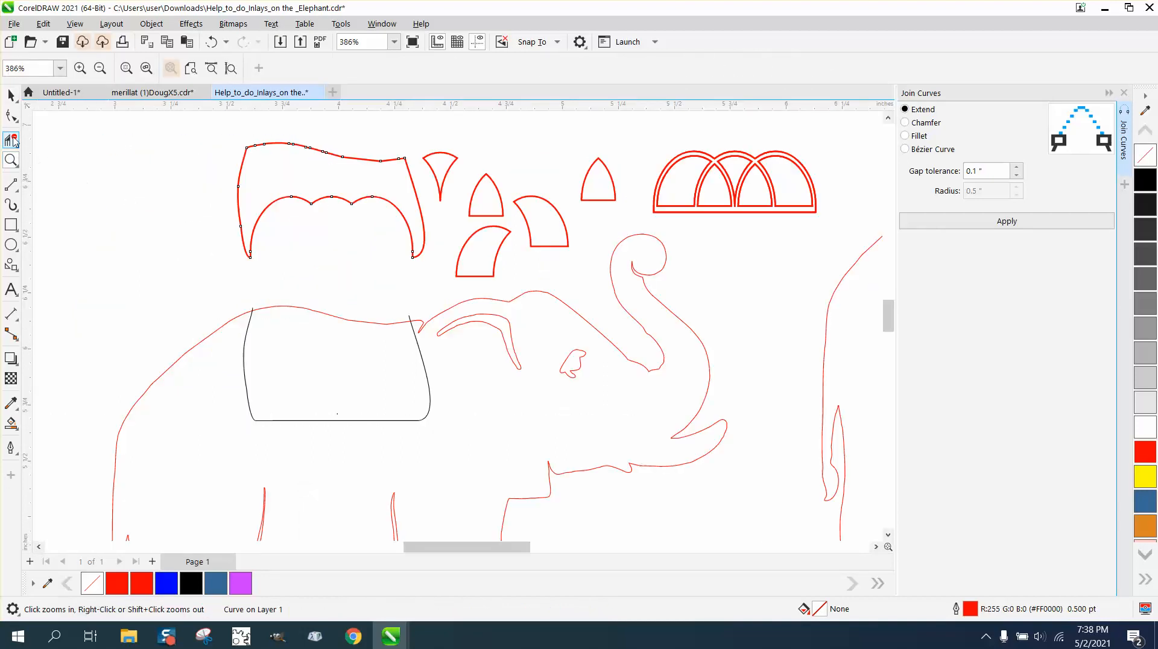
left_click(10, 95)
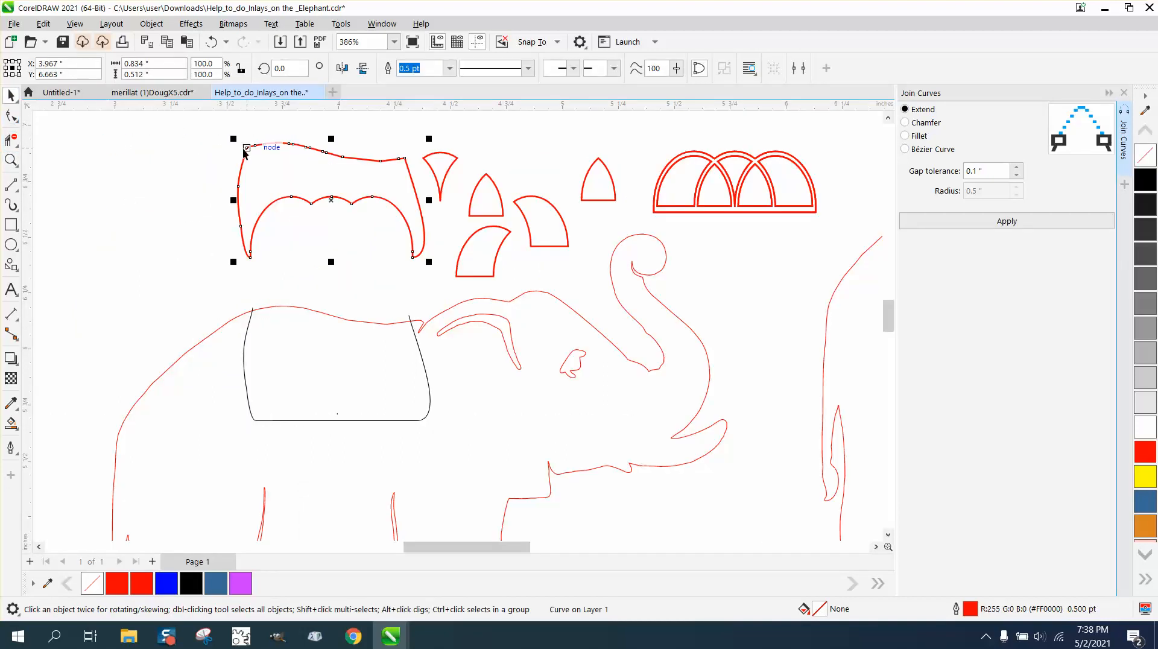
left_click_drag(246, 148, 252, 310)
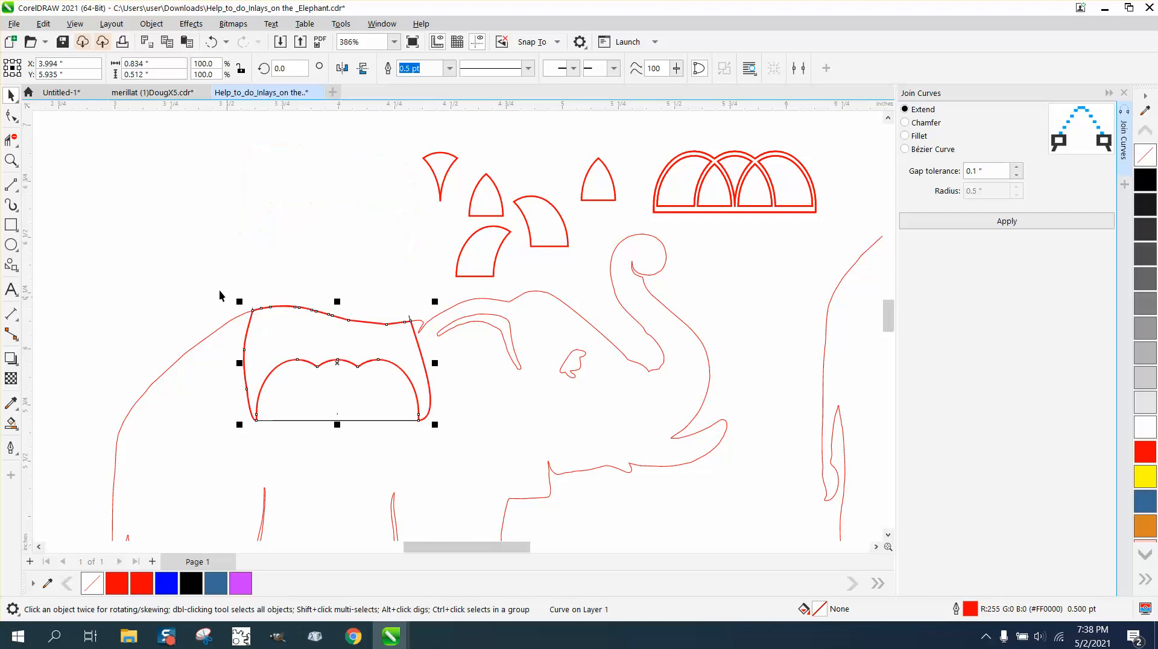
- Place a copy of the arch band above the elephant's blanket and mirror it vertically
left_click(705, 206)
left_click_drag(706, 206, 335, 255)
left_click(362, 67)
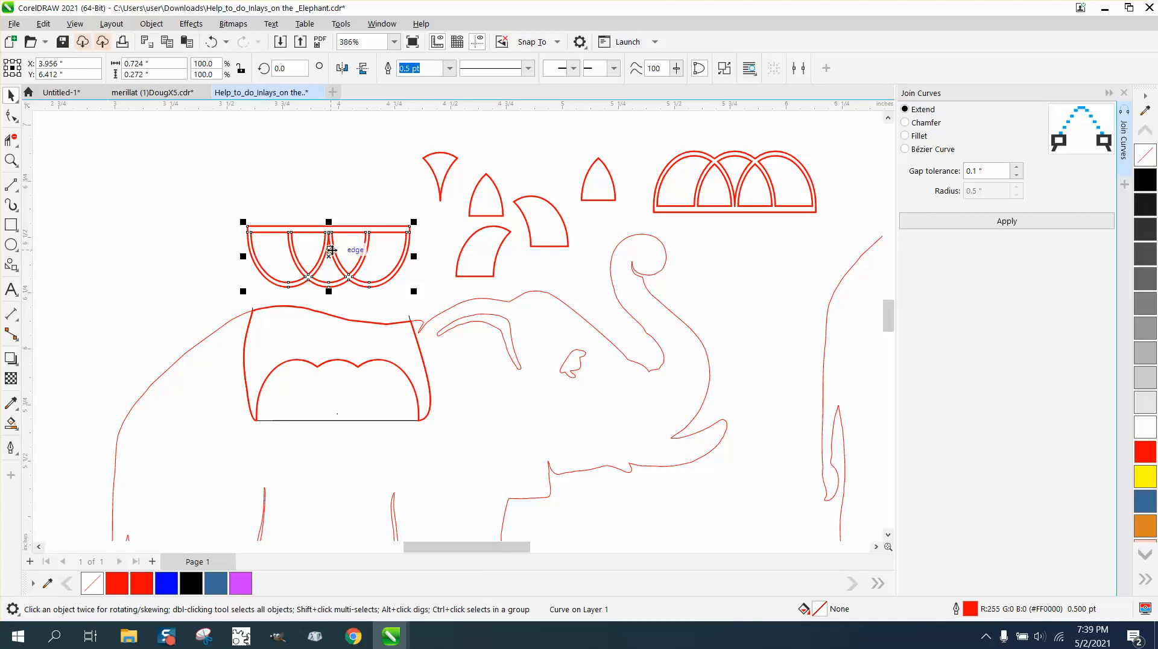
- Rotate the upside-down arch band to about 352.1° and position it across the blanket's upper edge
left_click(356, 250)
left_click_drag(419, 230, 353, 279)
left_click(364, 202)
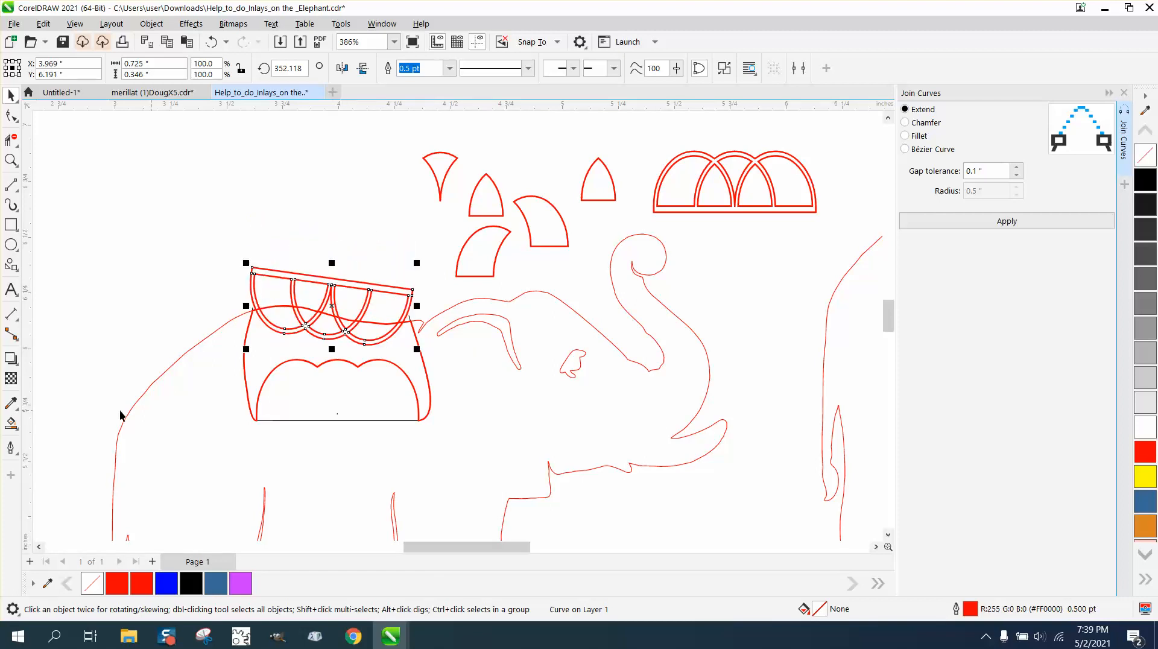
- Smart Fill the rear region of the tilted arches above the blanket's upper edge with purple
left_click(12, 423)
left_click(264, 295)
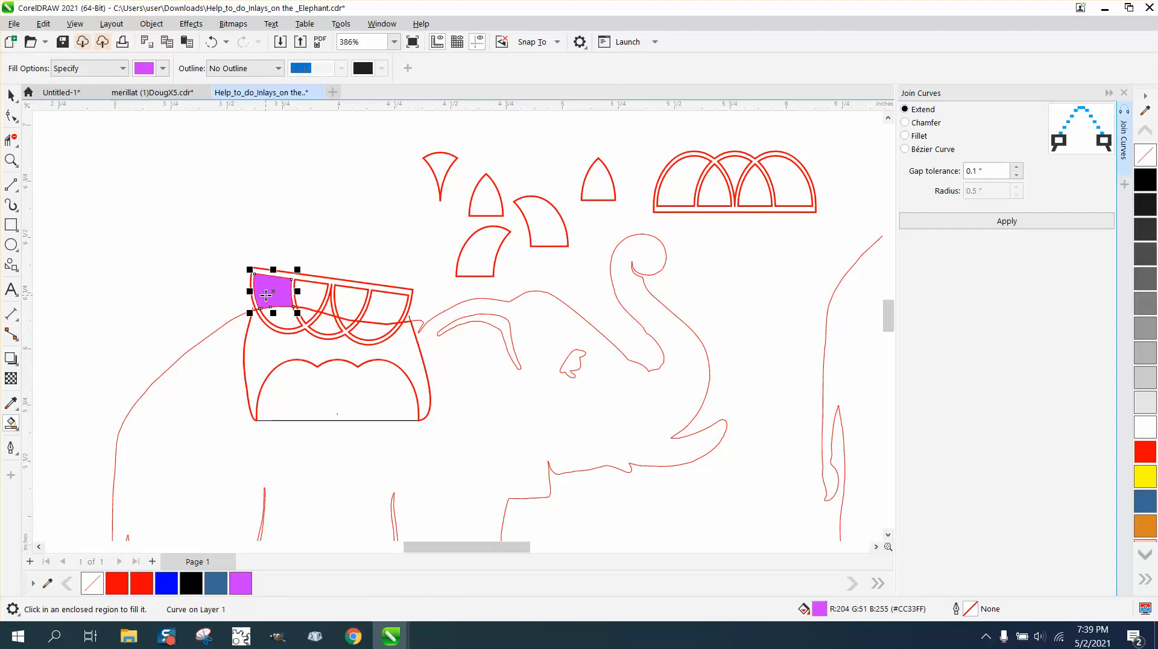
key("ctrl+i")
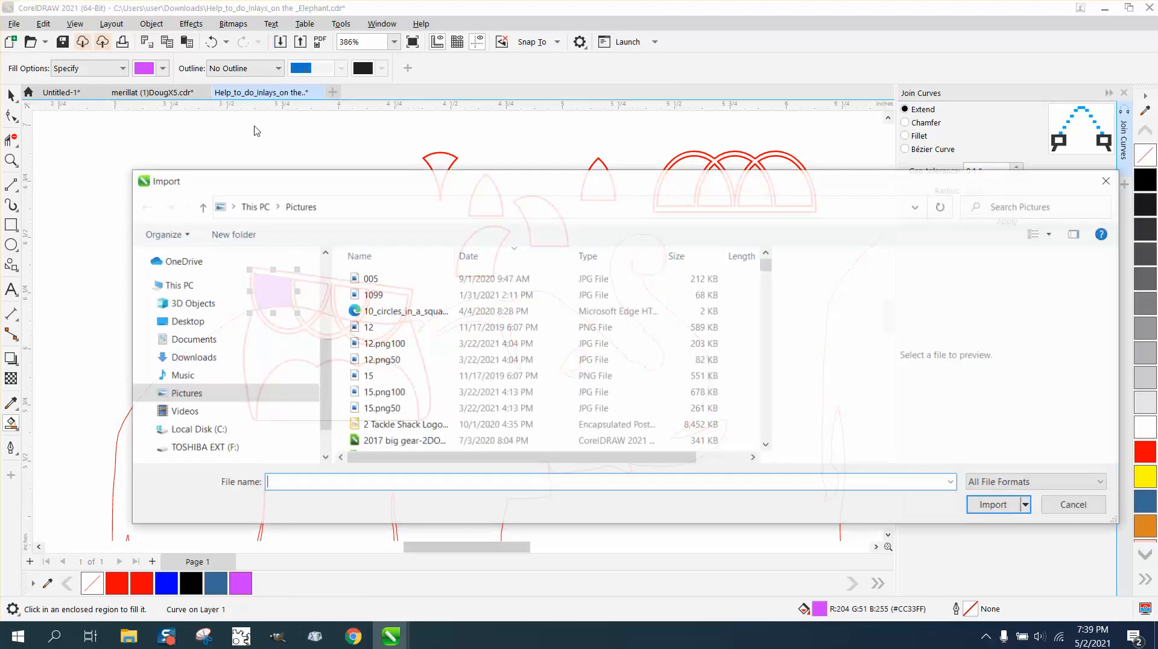
left_click(1108, 180)
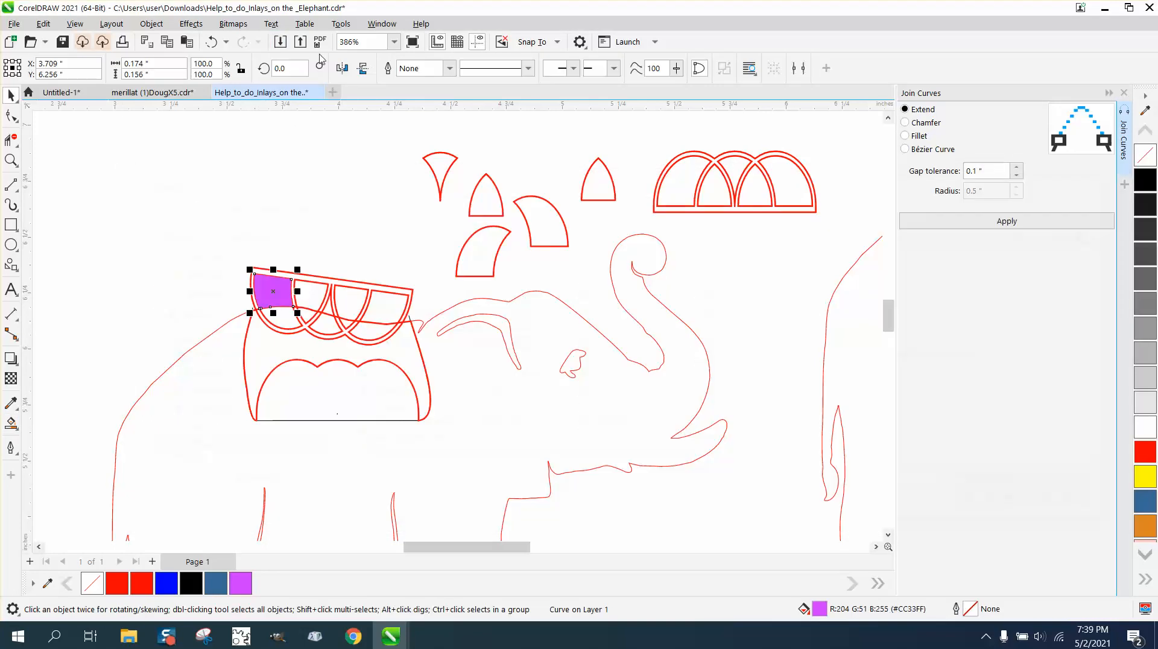
- Undo the last purple fill, Smart Fill the rear arch's region below the blanket's upper edge instead, and move that piece above the elephant
left_click(212, 41)
left_click(272, 312)
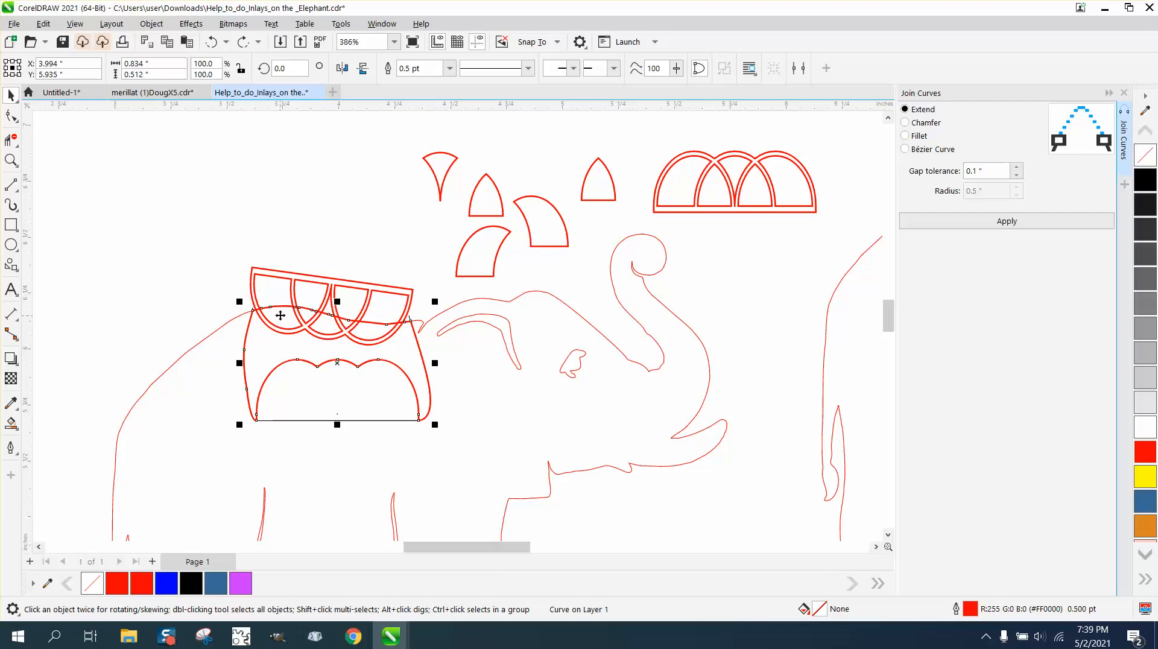
left_click(10, 422)
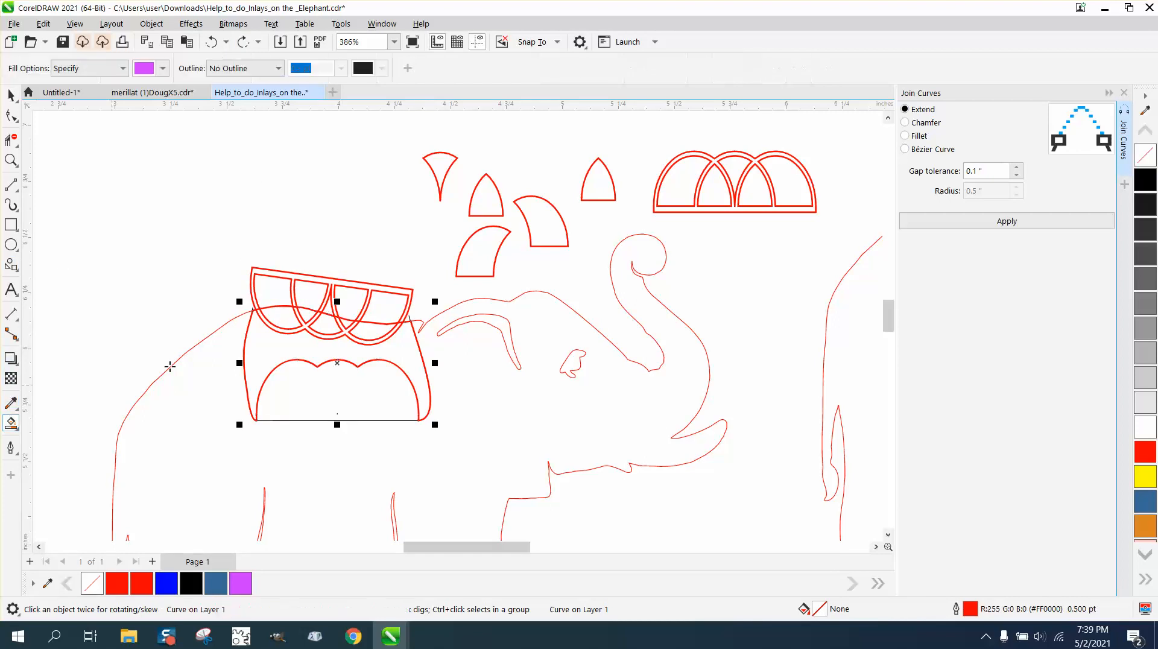
left_click(279, 318)
key("Up")
key("Up")
key("Up")
key("Up")
key("Up")
key("Up")
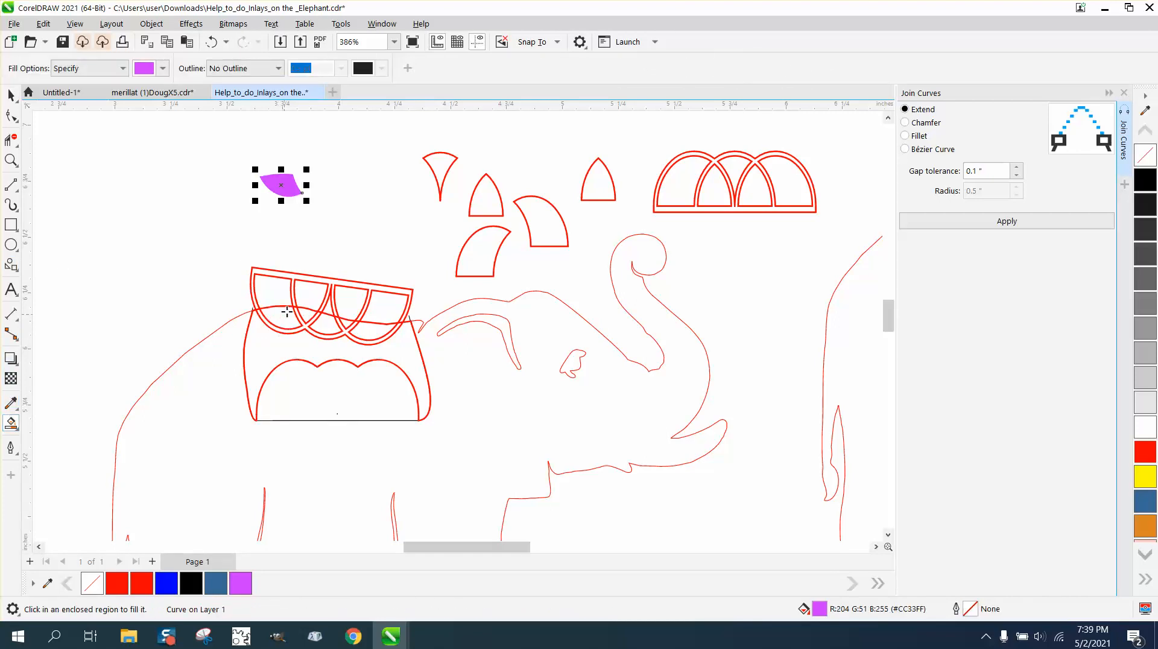
- Smart Fill the two middle arch regions below the blanket's upper edge with purple and move each up beside the first piece
left_click(310, 318)
key("Up")
key("Up")
key("Up")
key("Up")
key("Up")
key("Up")
left_click(326, 329)
key("Up")
key("Up")
key("Up")
key("Up")
key("Up")
key("Up")
- Smart Fill the front arch's region below the blanket's upper edge with purple and move it up in line with the other pieces
left_click(365, 335)
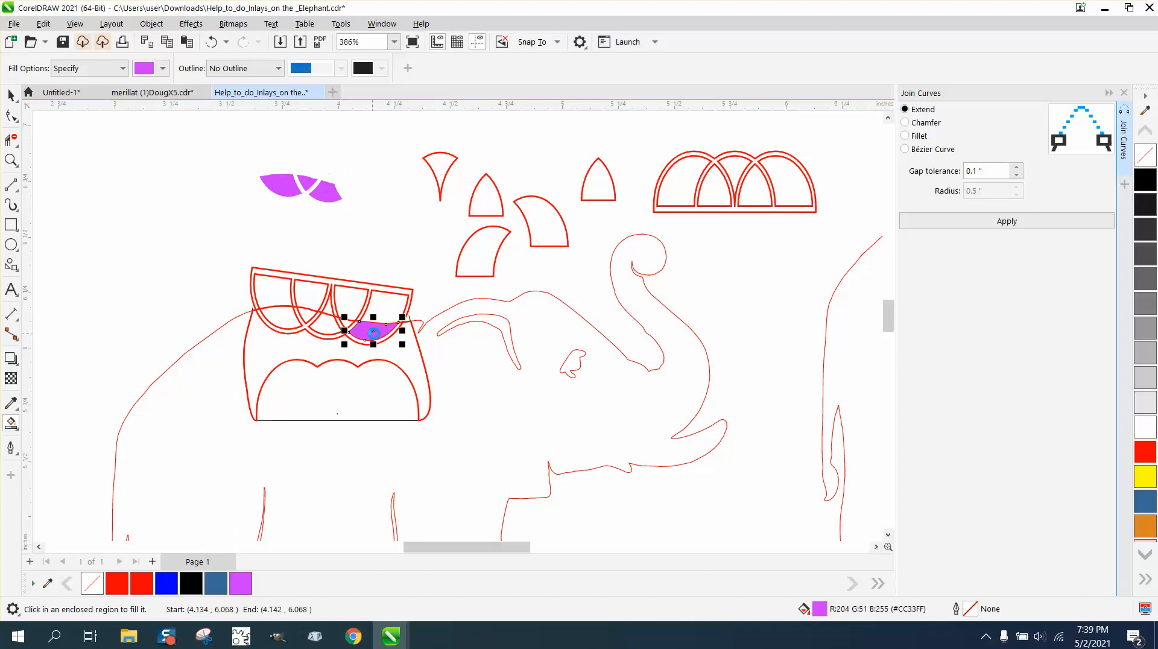
key("Up")
key("Up")
key("Up")
key("Up")
key("Up")
key("Up")
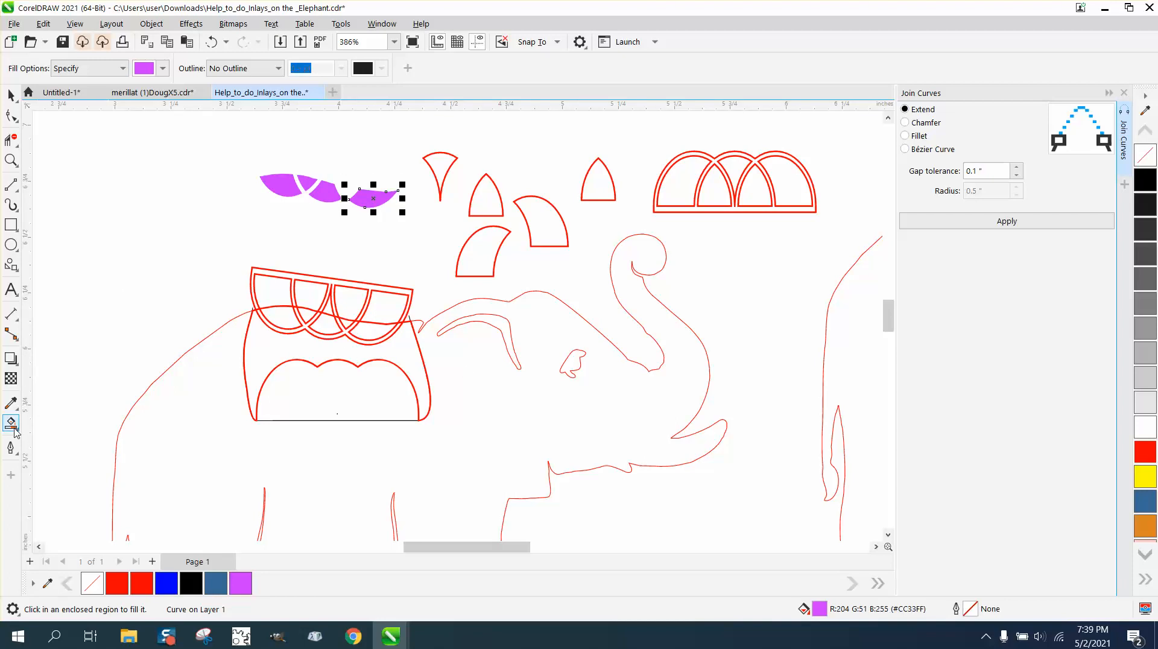
- Smart Fill the blanket area between the tilted arches and the lower scallops with red and move the piece down off the blanket
left_click(163, 68)
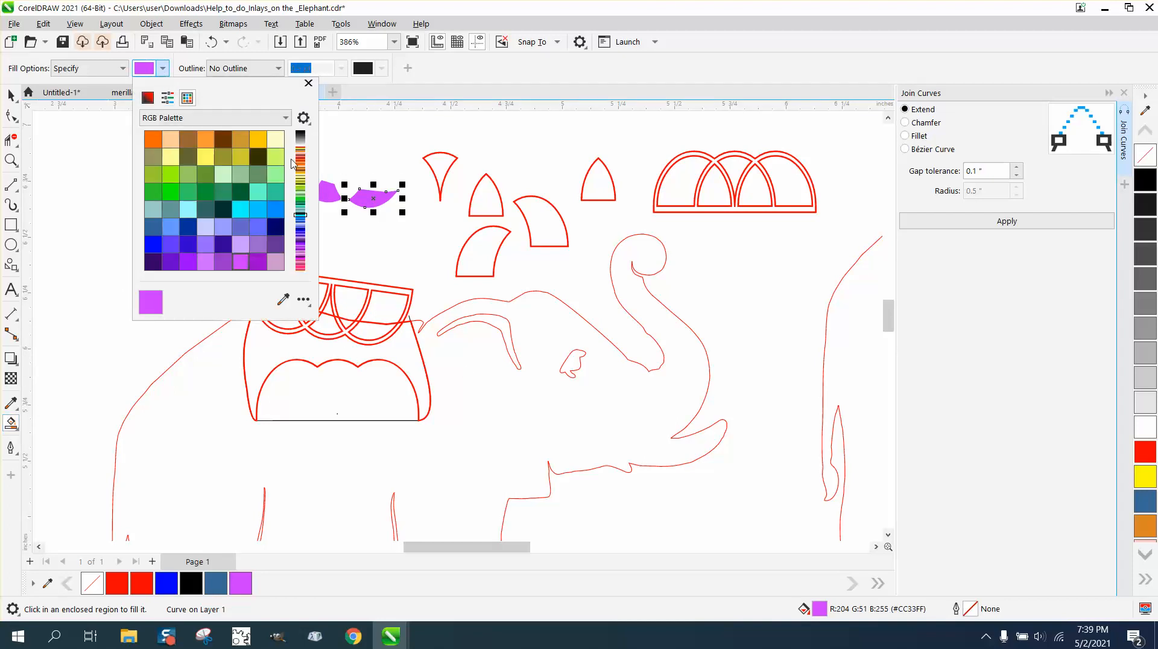
left_click(301, 155)
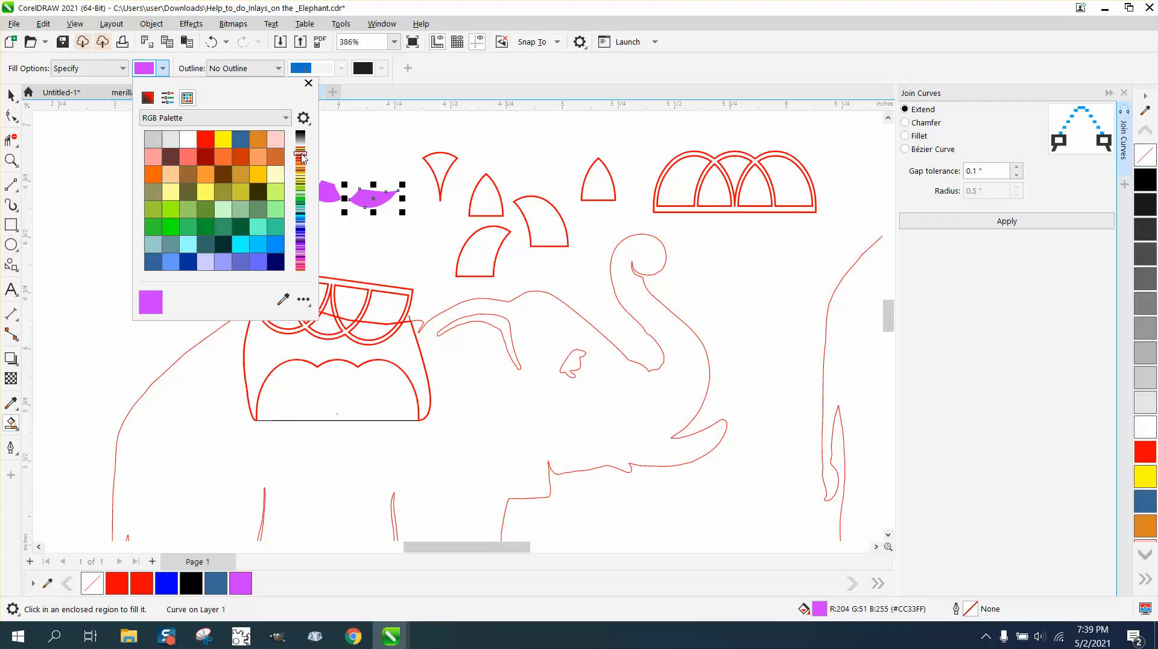
left_click(205, 138)
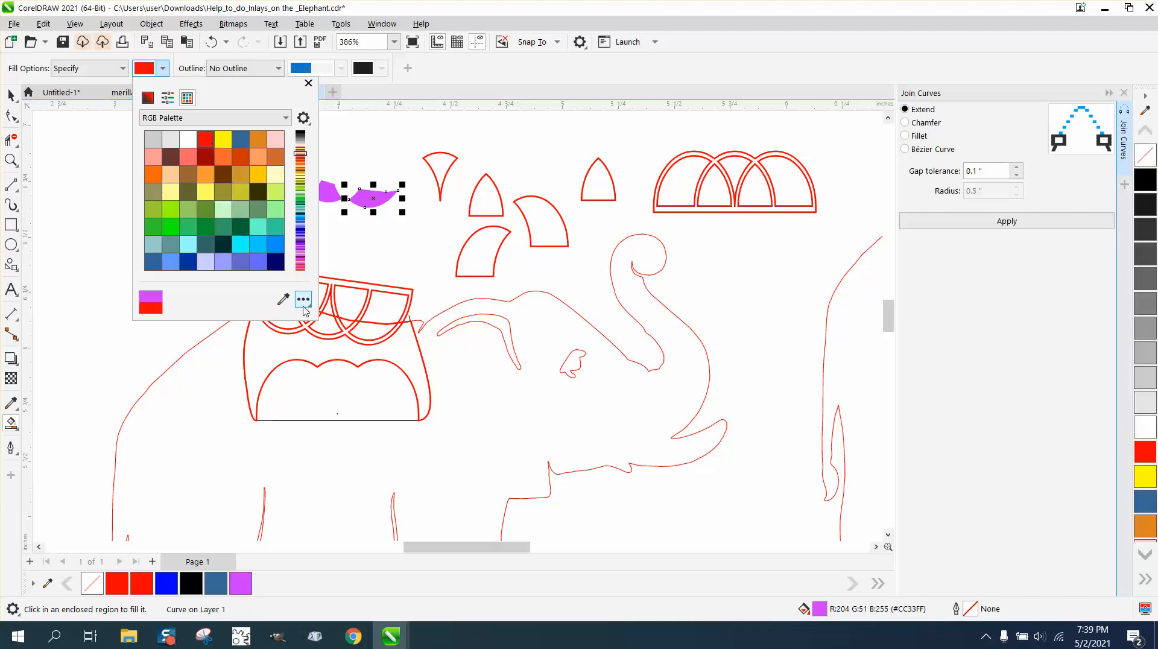
left_click(316, 341)
key("Down")
key("Down")
key("Down")
key("Down")
key("Down")
key("Down")
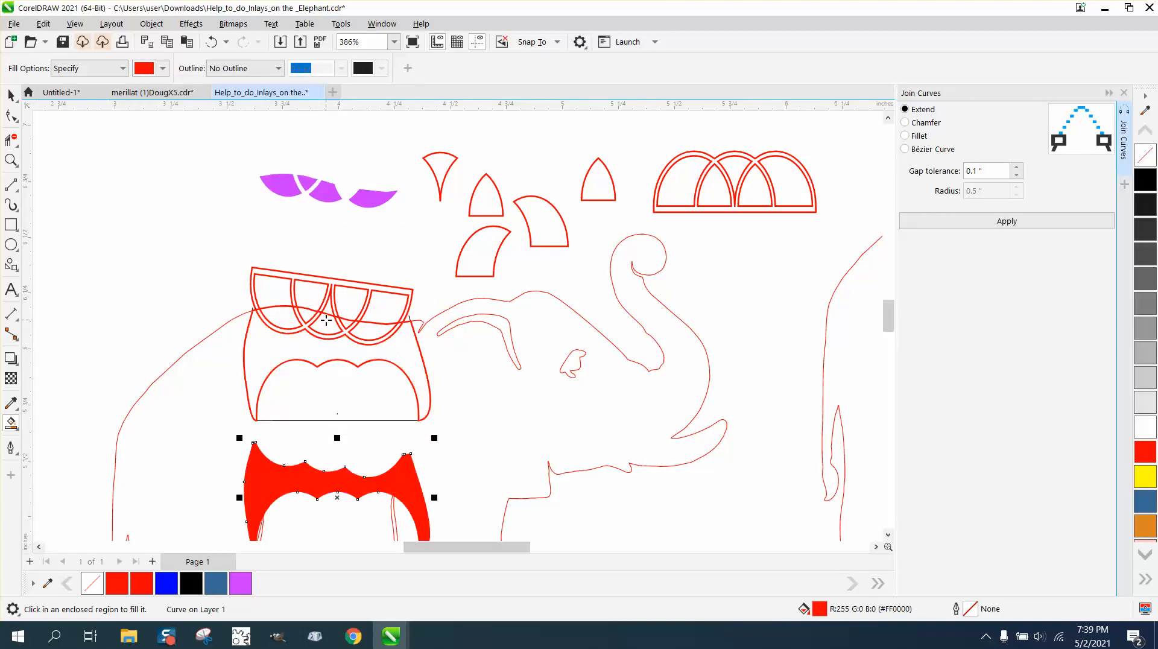
- Move the red blanket piece up into the empty area above the elephant's back, near the purple pieces
key("Up")
key("Up")
key("Up")
key("Up")
key("Up")
key("Up")
key("Up")
key("Up")
key("Up")
key("Up")
key("Up")
key("Up")
key("Up")
key("Up")
key("Up")
key("Up")
key("Up")
key("Up")
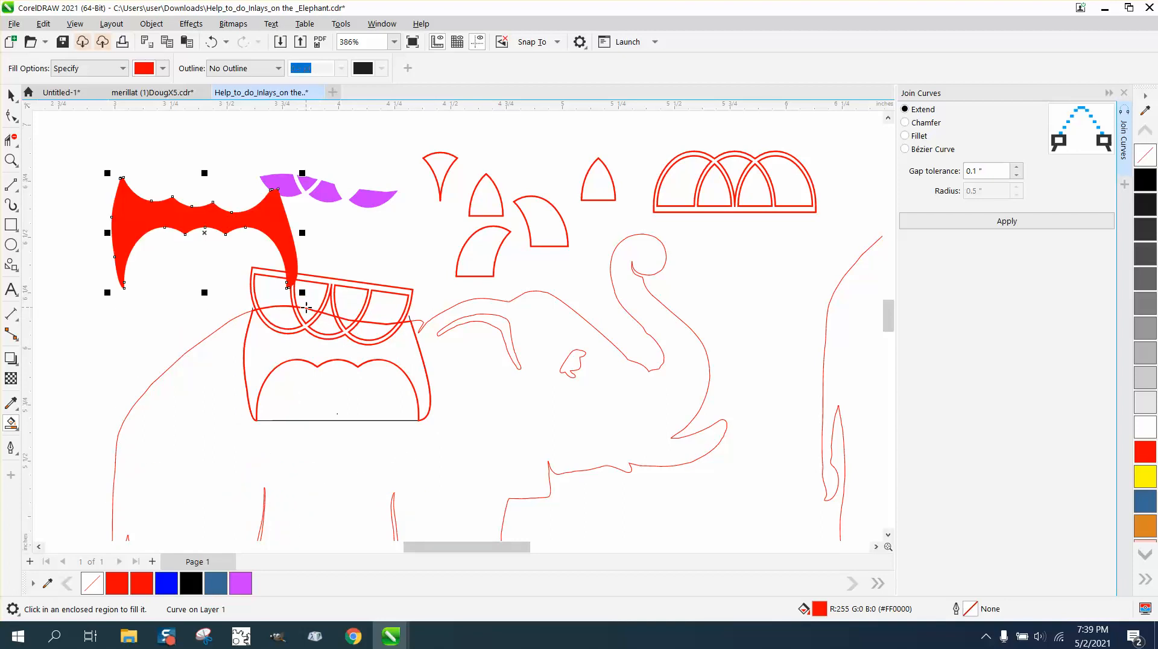
scroll(380, 329, "down", 1)
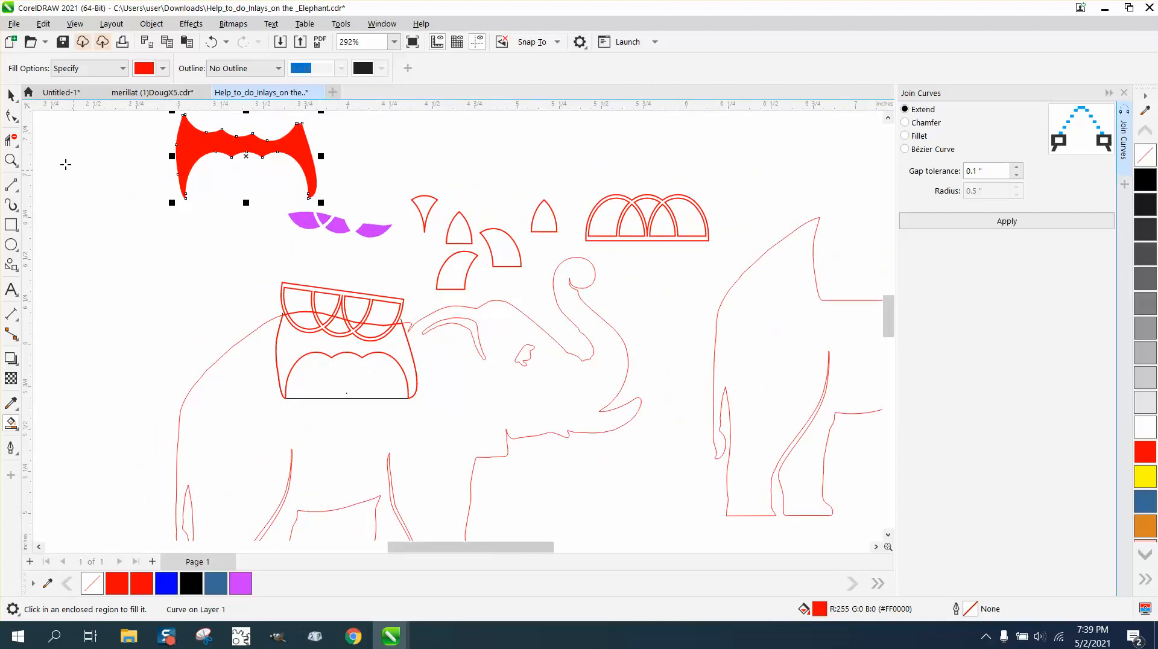
left_click(15, 117)
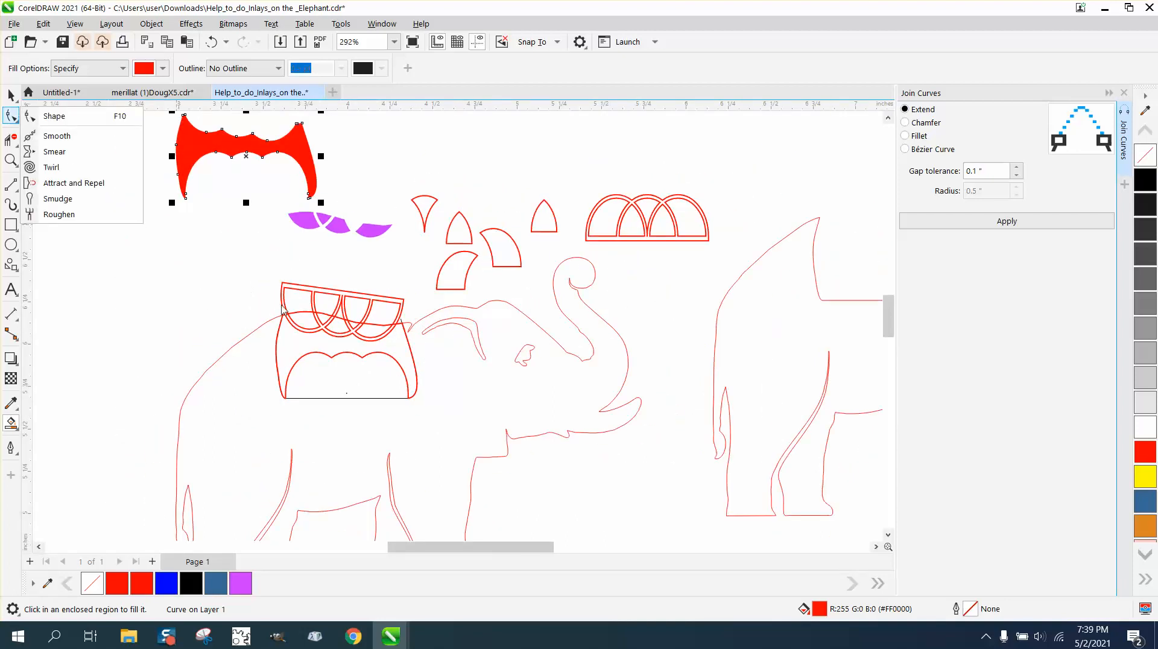
left_click(333, 361)
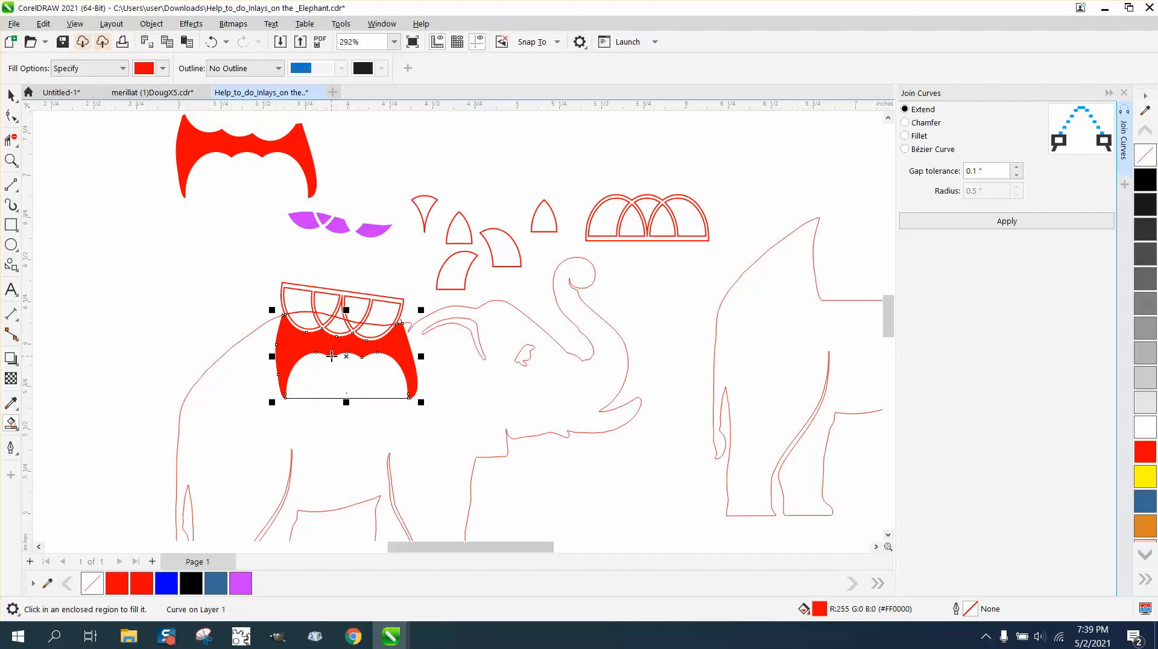
key("Delete")
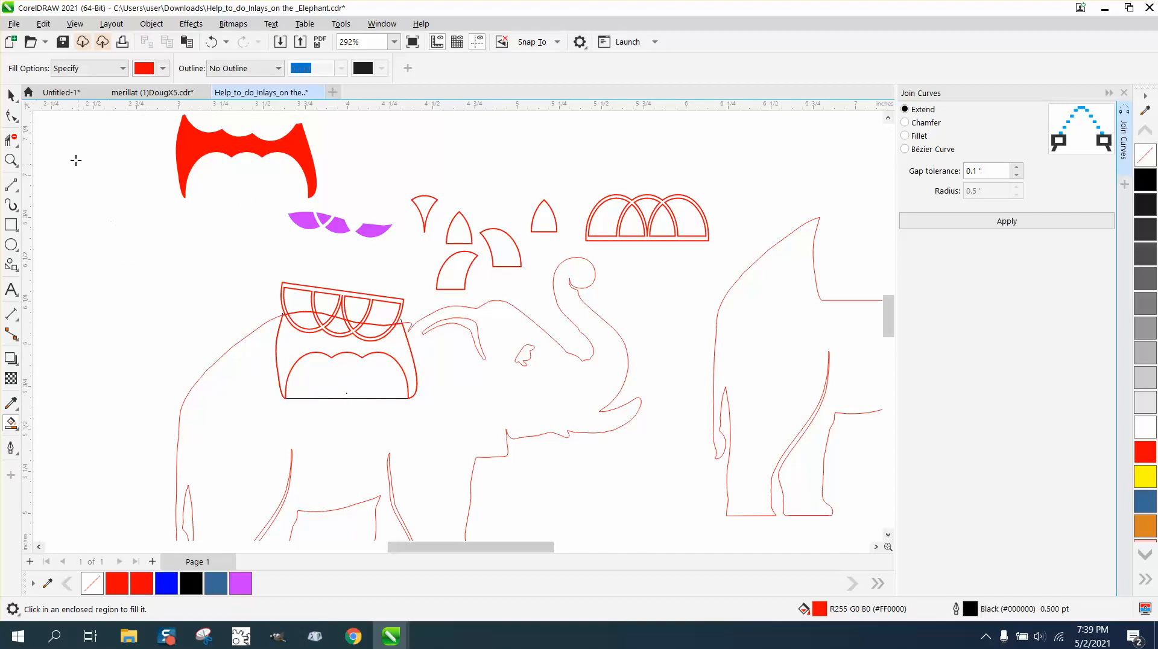
- Delete the scalloped blanket outline and the tilted arch band from the elephant's blanket
left_click(11, 95)
left_click(328, 359)
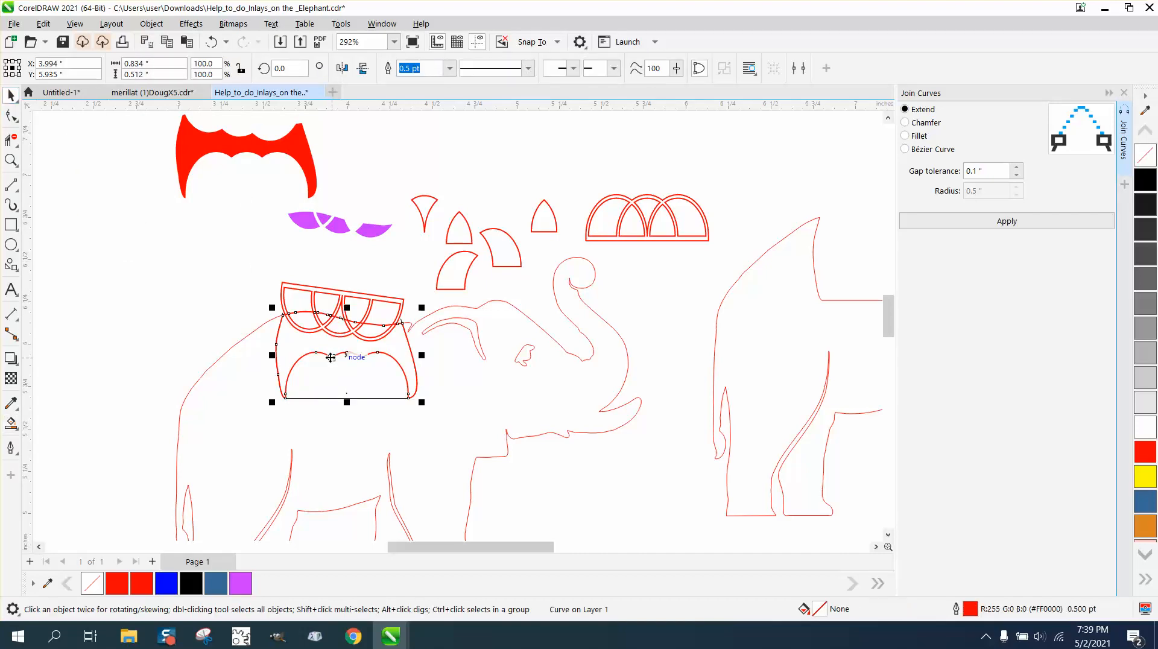
key("Delete")
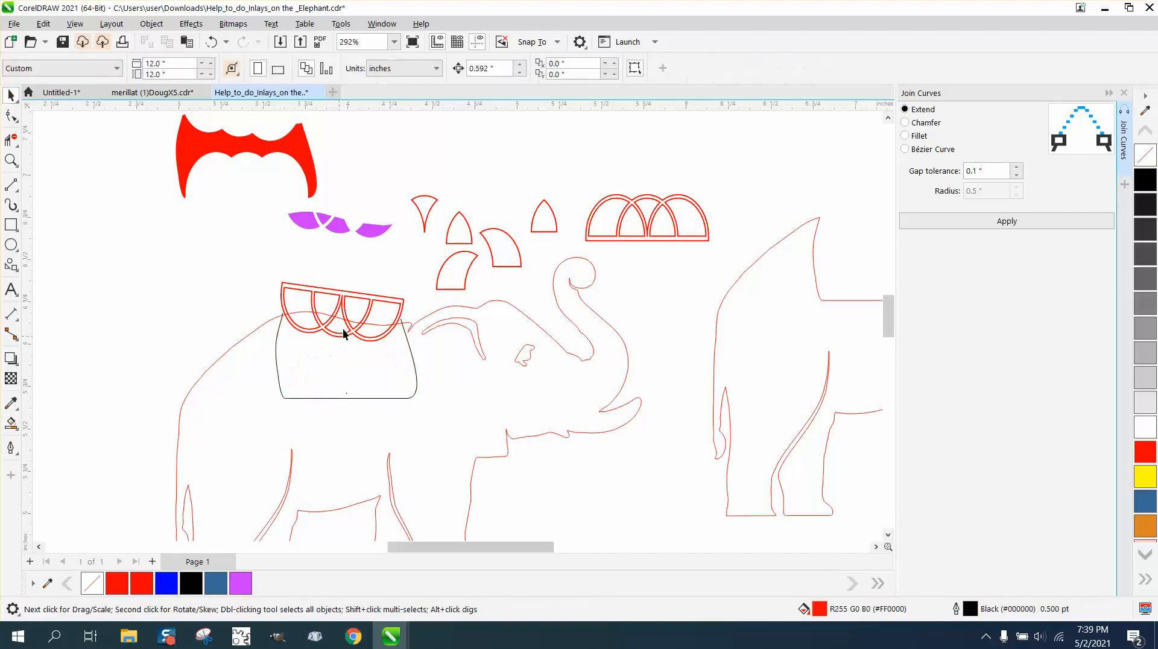
left_click(354, 299)
key("Delete")
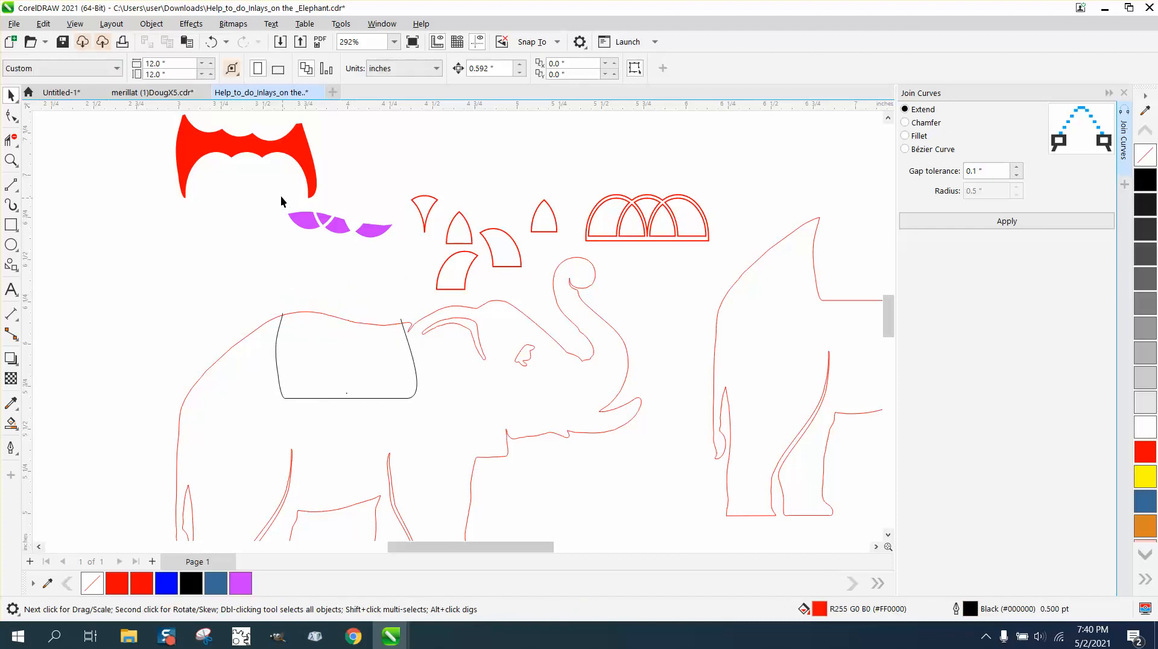
- Remove the fill from the four purple pieces and give them a red hairline outline
left_click_drag(393, 259, 396, 260)
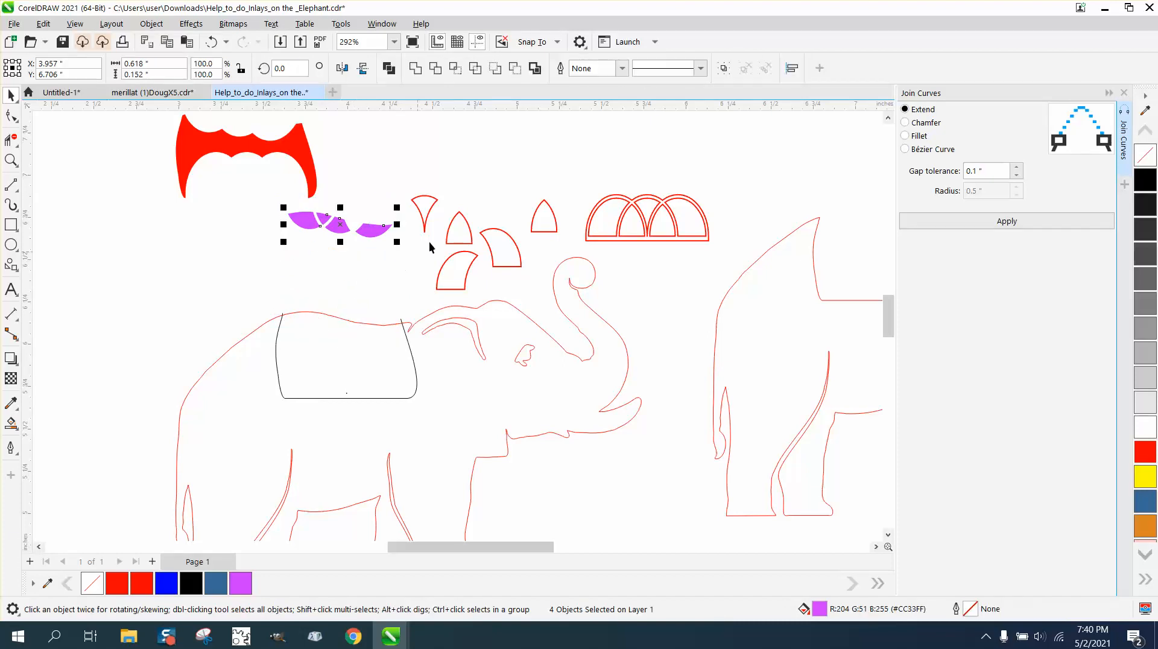
left_click(1146, 156)
right_click(1149, 449)
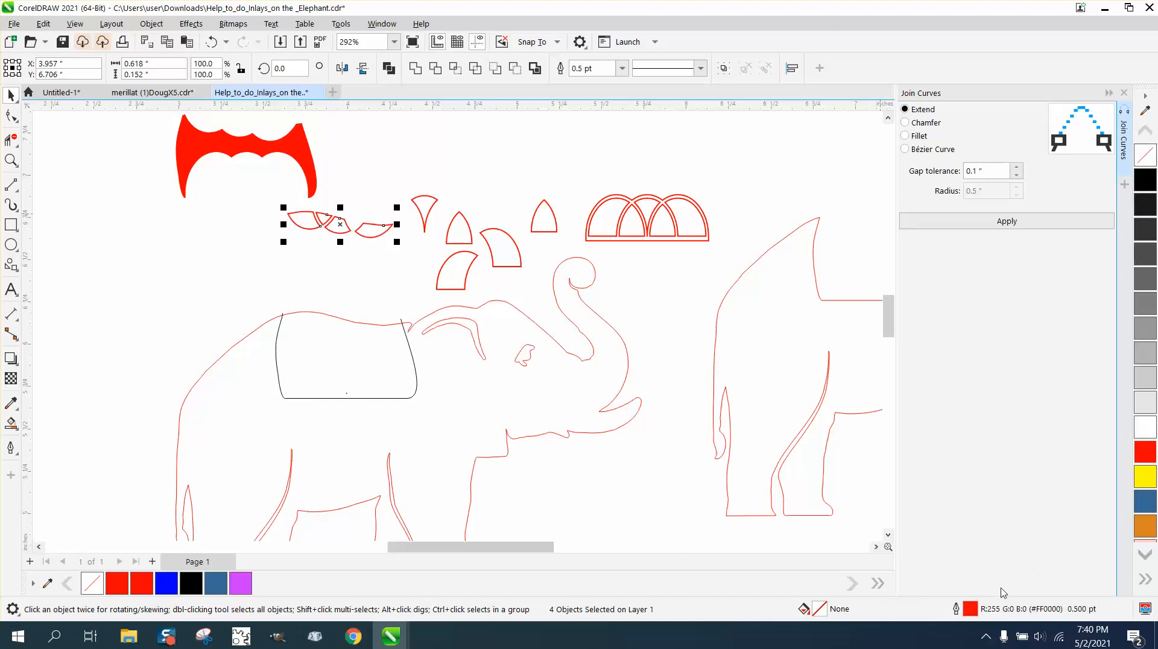
double_click(968, 612)
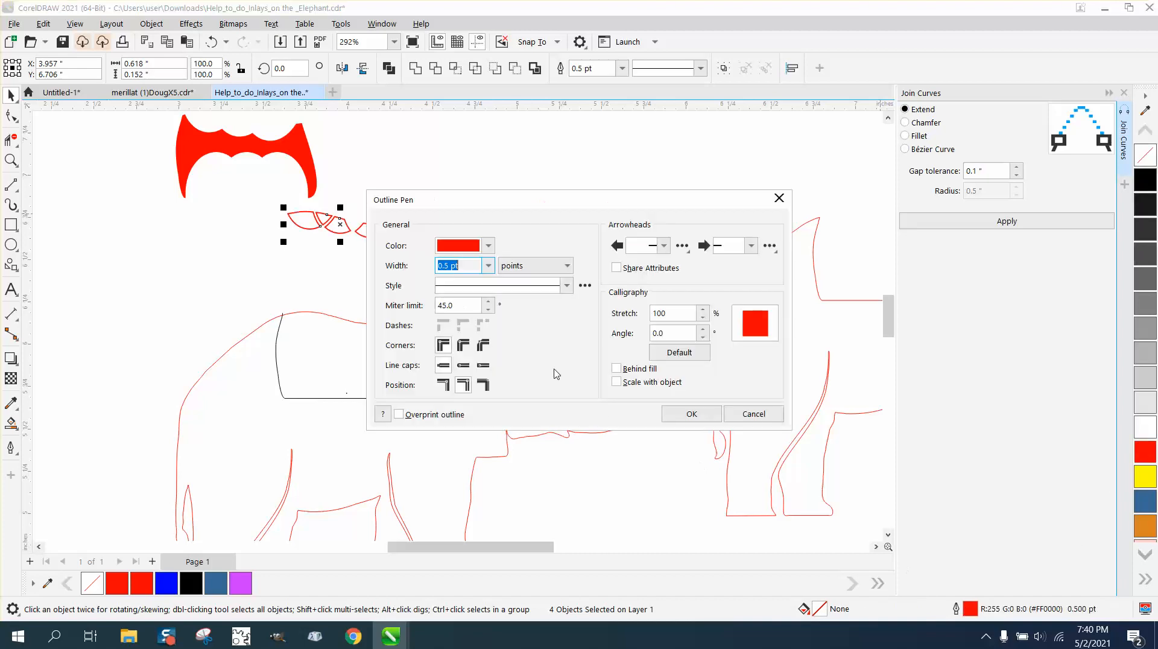
left_click(488, 265)
left_click(449, 290)
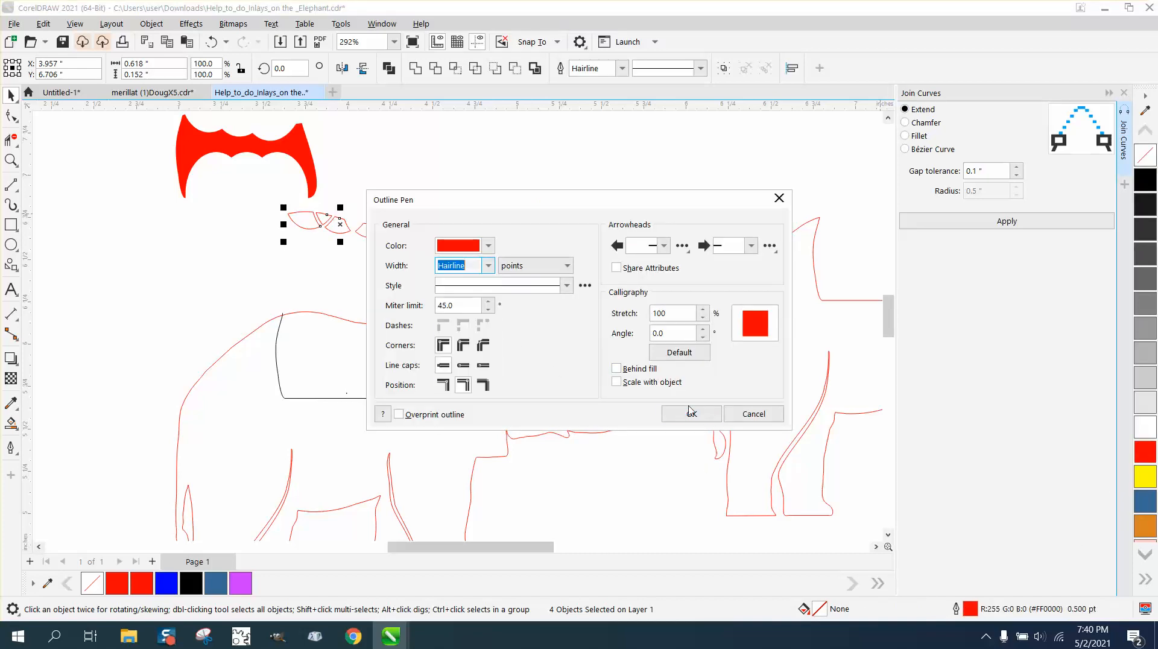
left_click(692, 413)
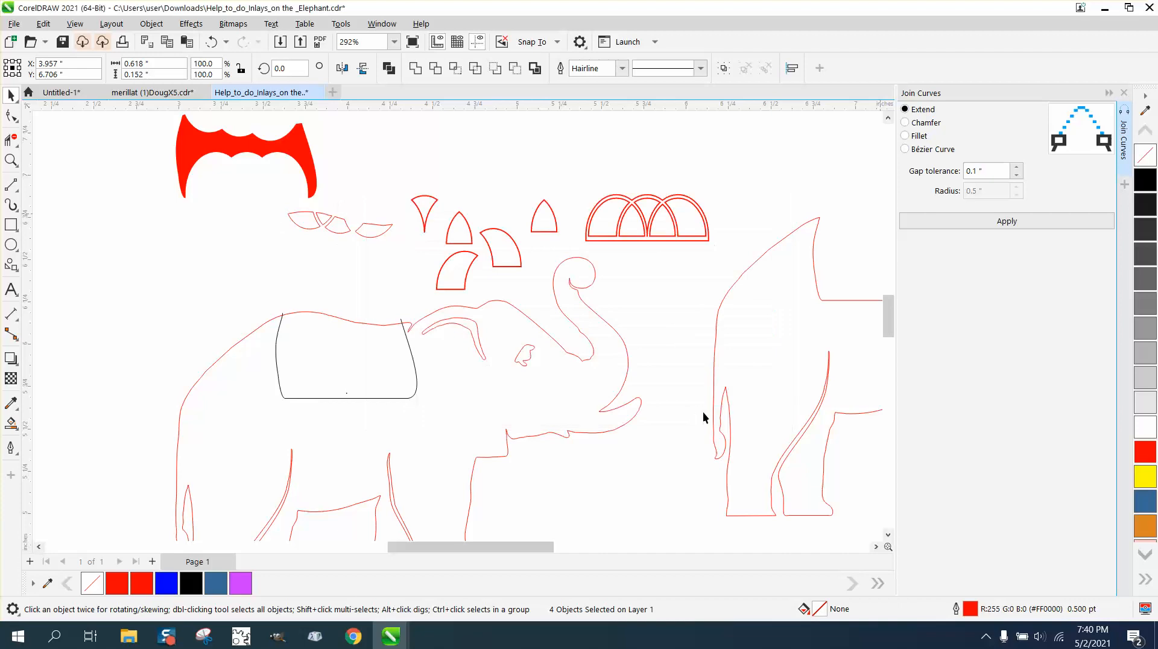
- Set the outline width of the loose arch pieces and the upright arch band above the elephant's head to Hairline
left_click(416, 208)
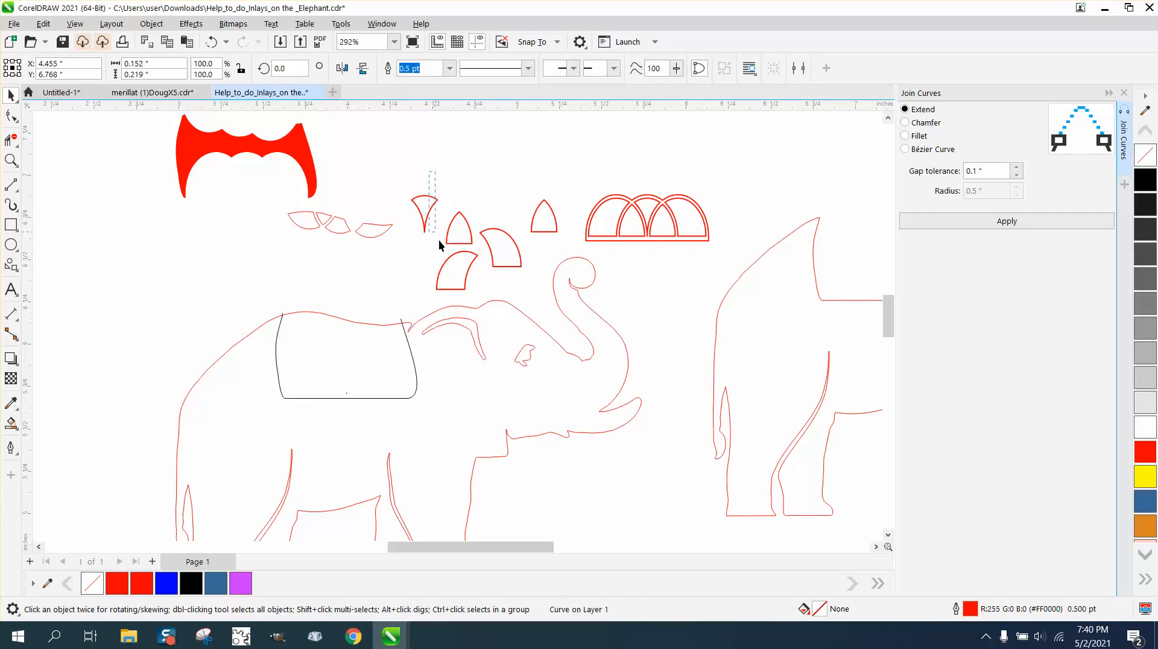
left_click(410, 183)
left_click_drag(639, 285, 751, 313)
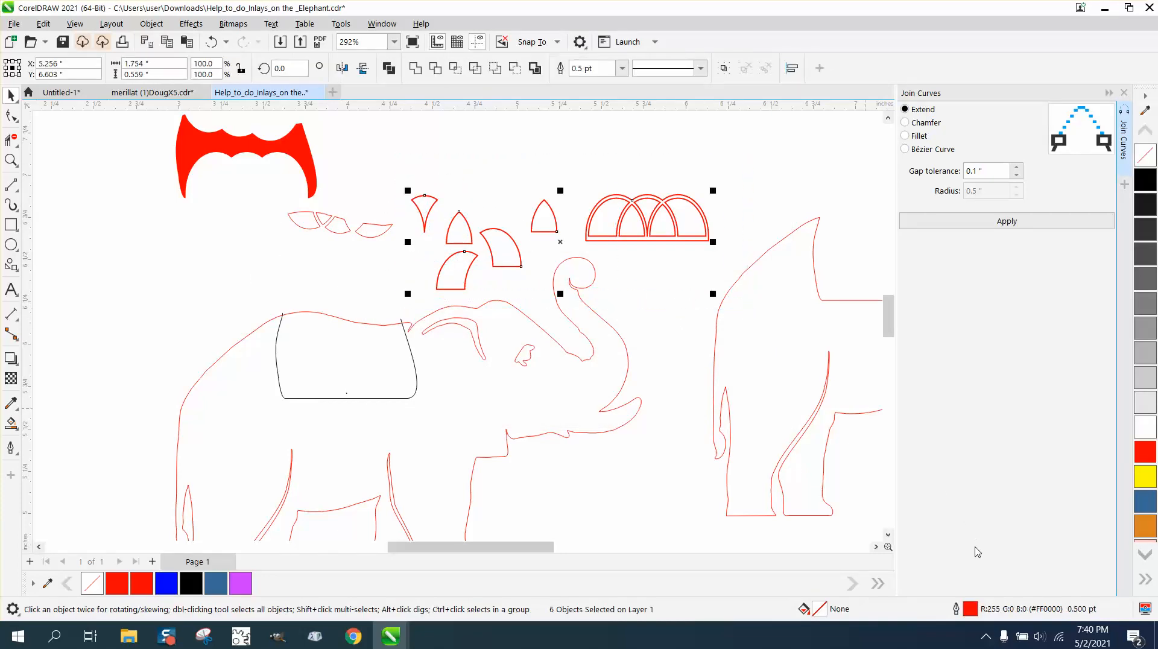
double_click(972, 608)
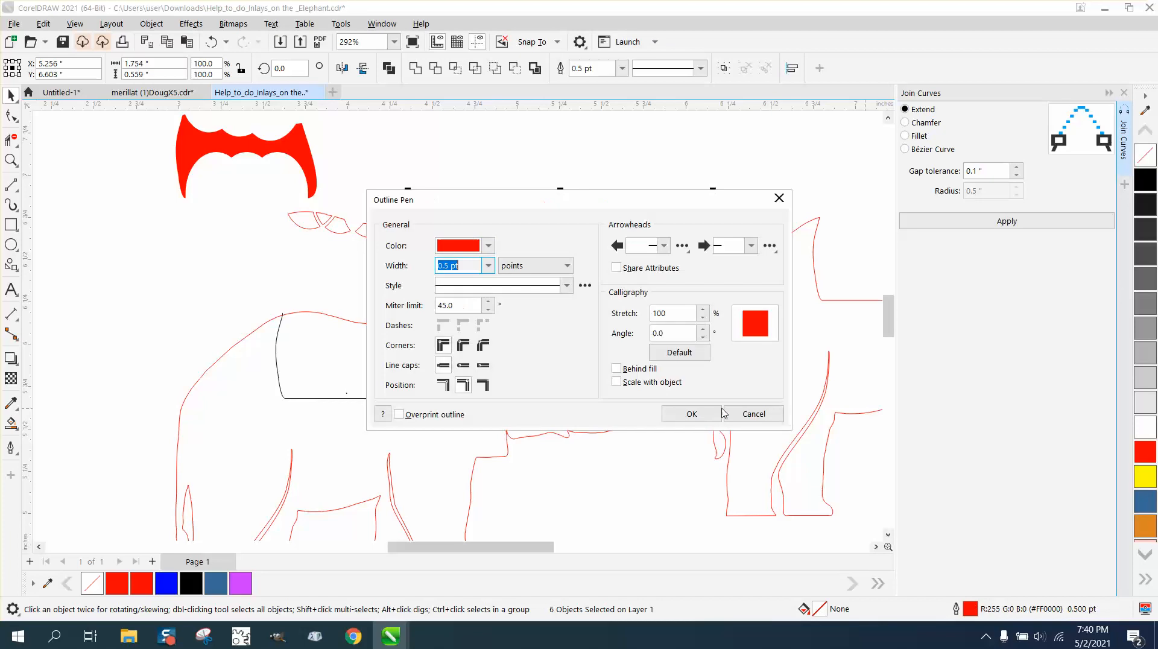
left_click(489, 265)
left_click(449, 290)
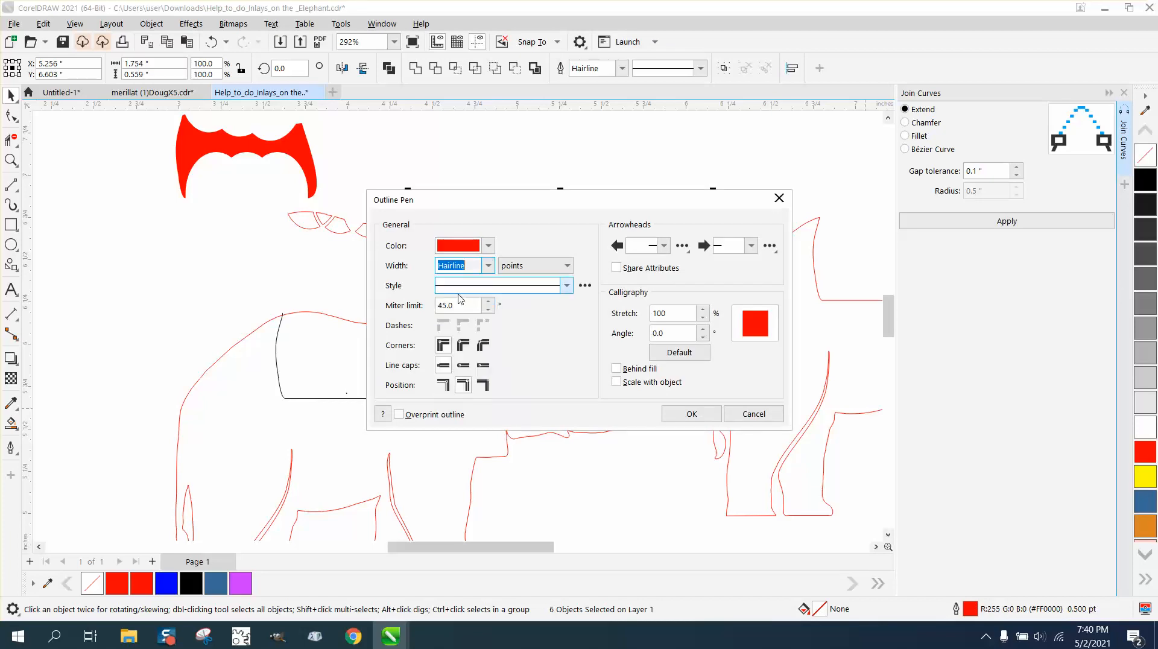
left_click(688, 413)
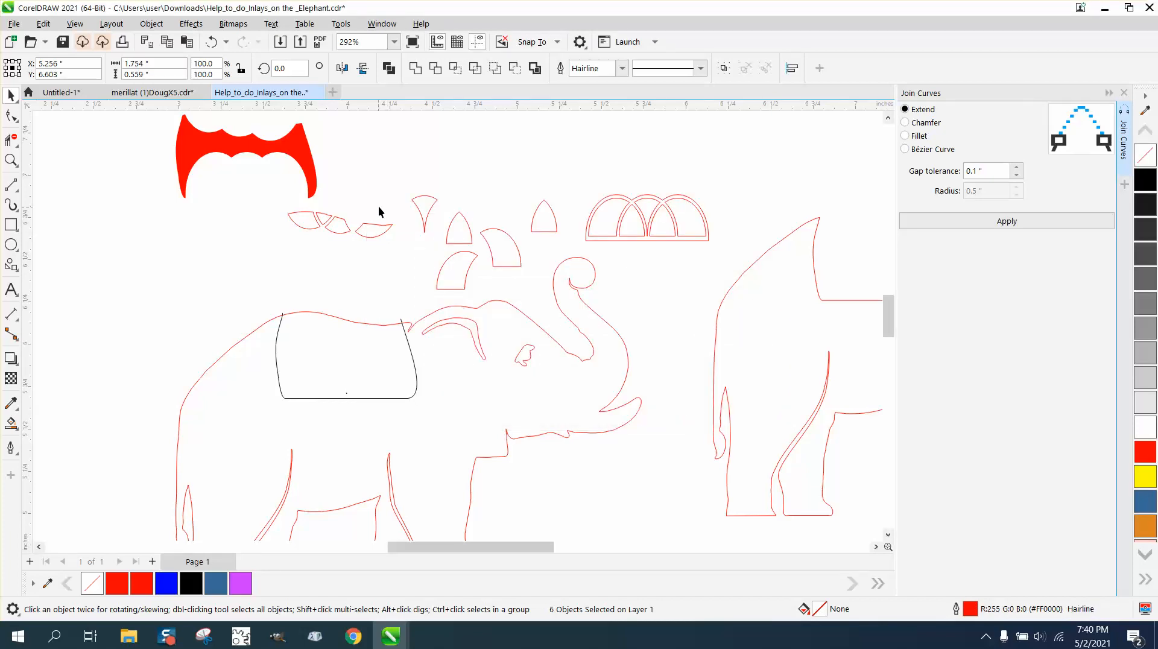
- Remove the fill from the red scalloped blanket piece and give it a red hairline outline
left_click(303, 158)
left_click(1144, 156)
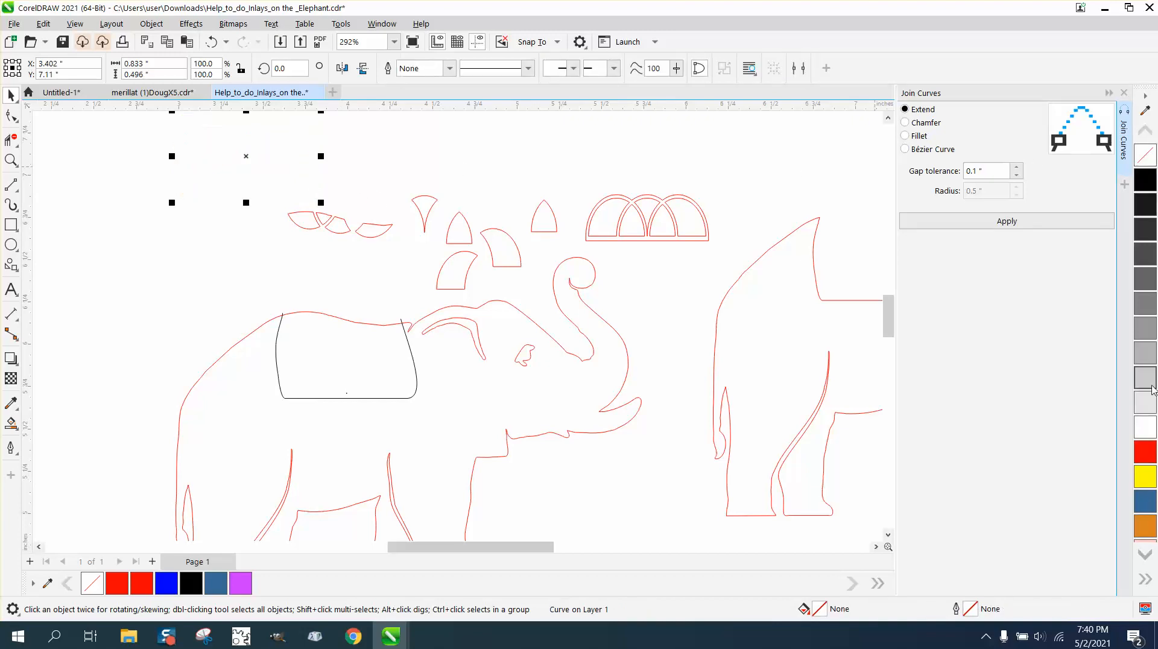
right_click(1146, 453)
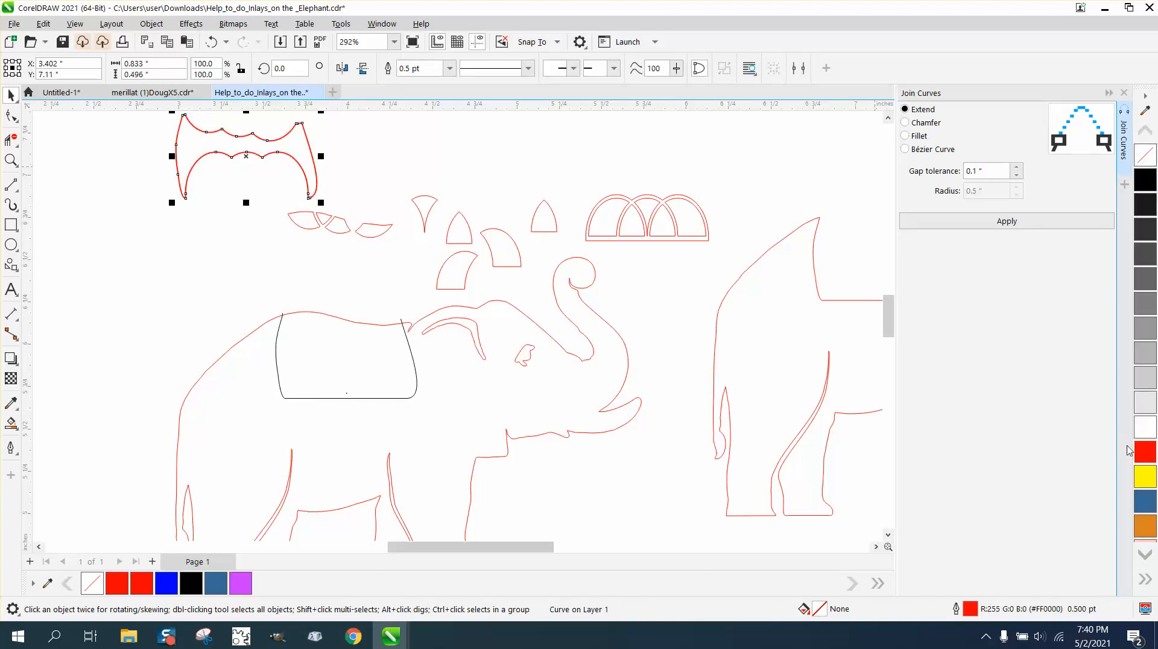
double_click(966, 615)
left_click(487, 265)
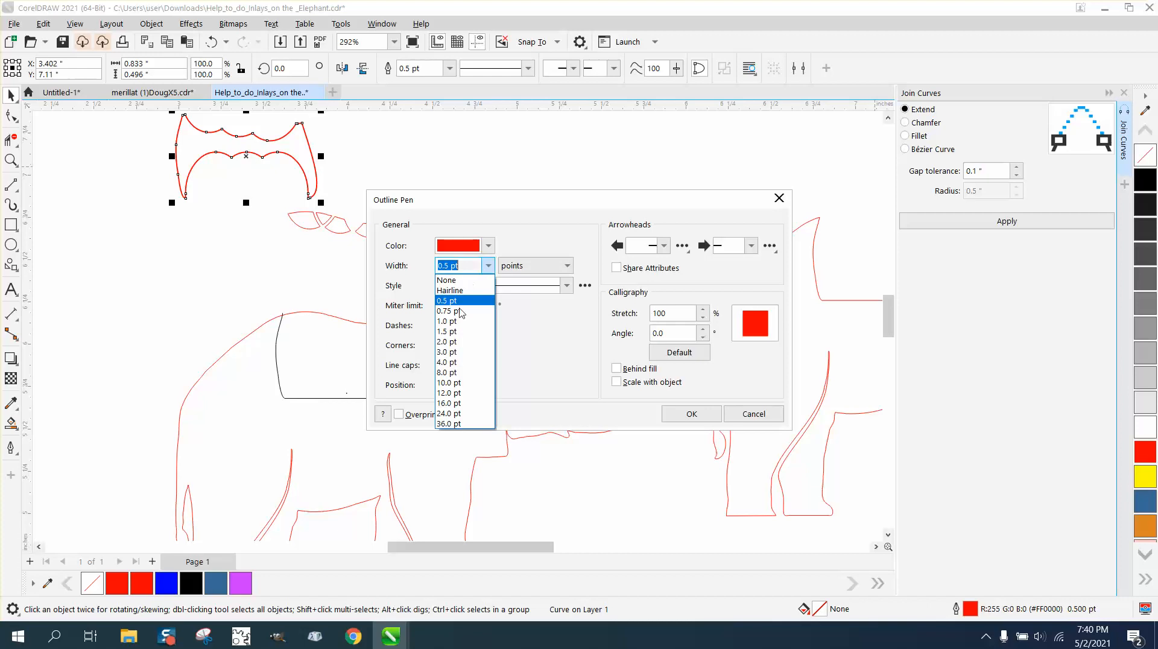
left_click(451, 290)
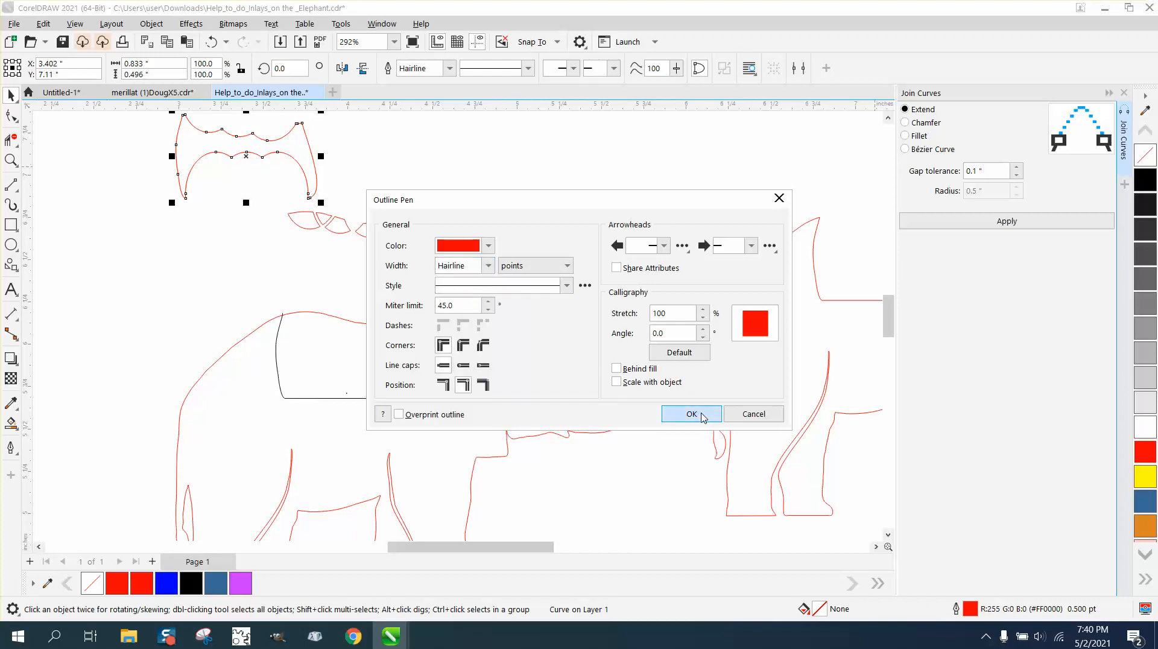
left_click(691, 414)
- Move the upright arch band next to the scalloped blanket piece, above the small arch pieces
scroll(226, 183, "down", 2)
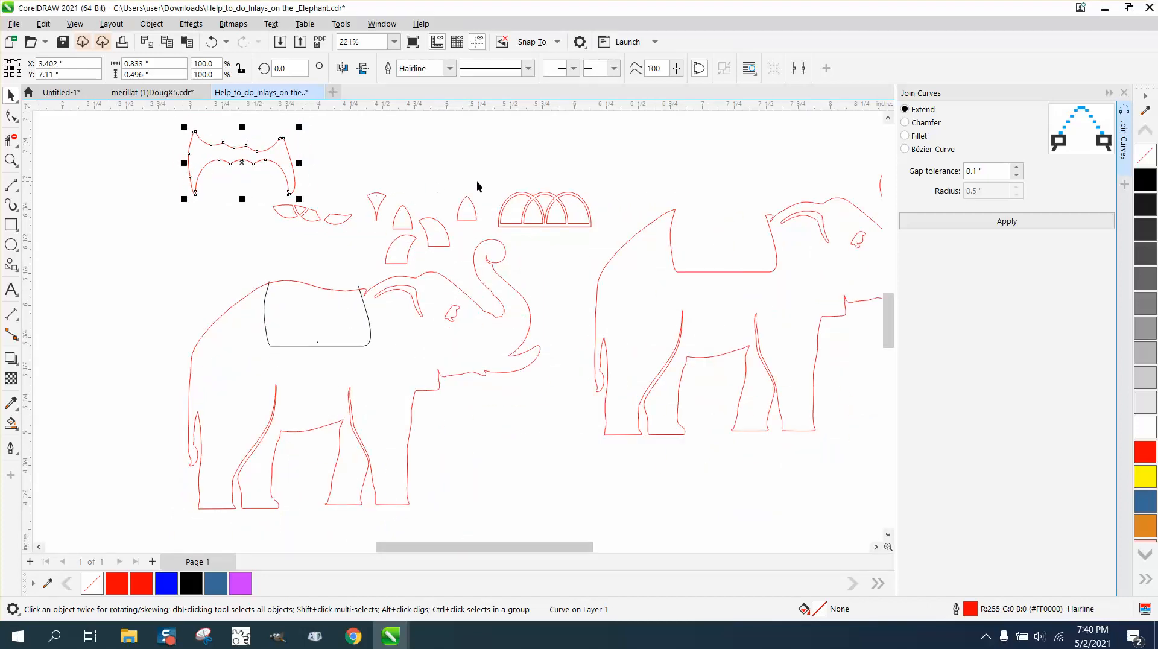
left_click_drag(528, 205, 359, 151)
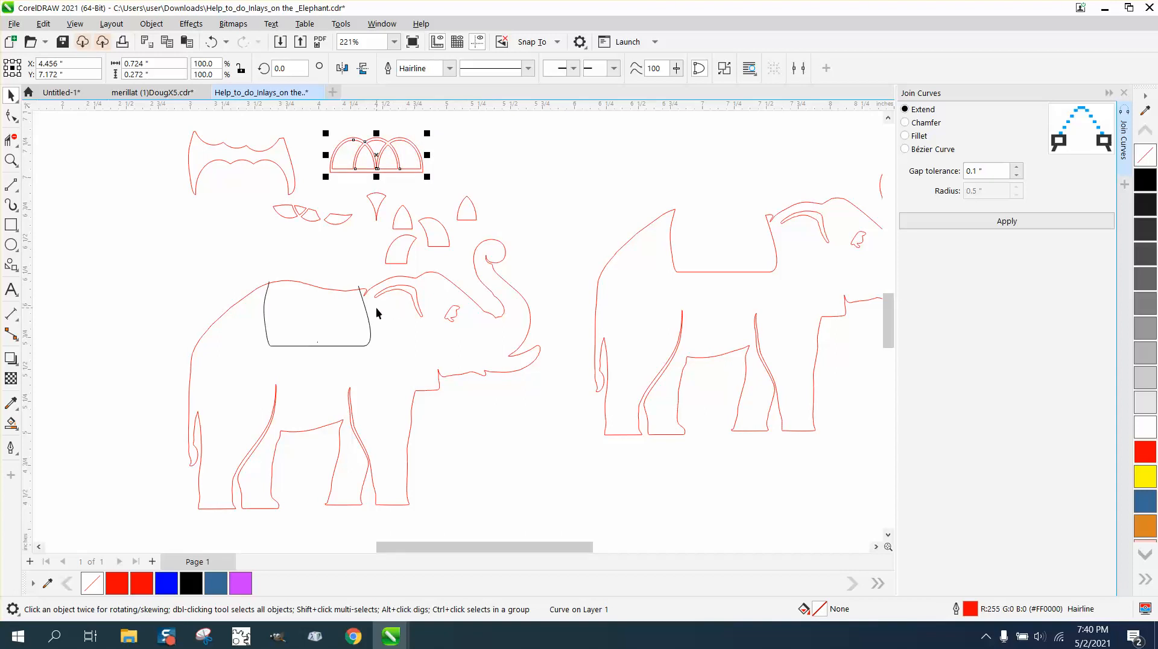
- Examine the cleared blanket area, the separated inlay pieces and the reference pictures below the elephants
left_click(11, 159)
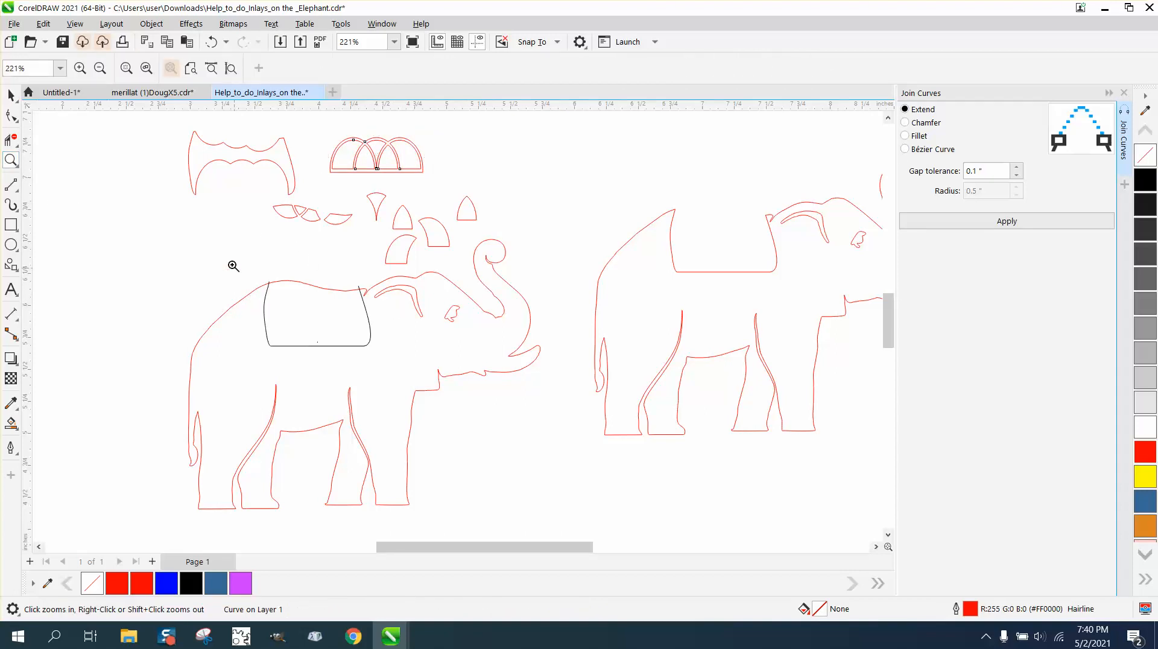
left_click_drag(234, 266, 371, 364)
left_click(10, 96)
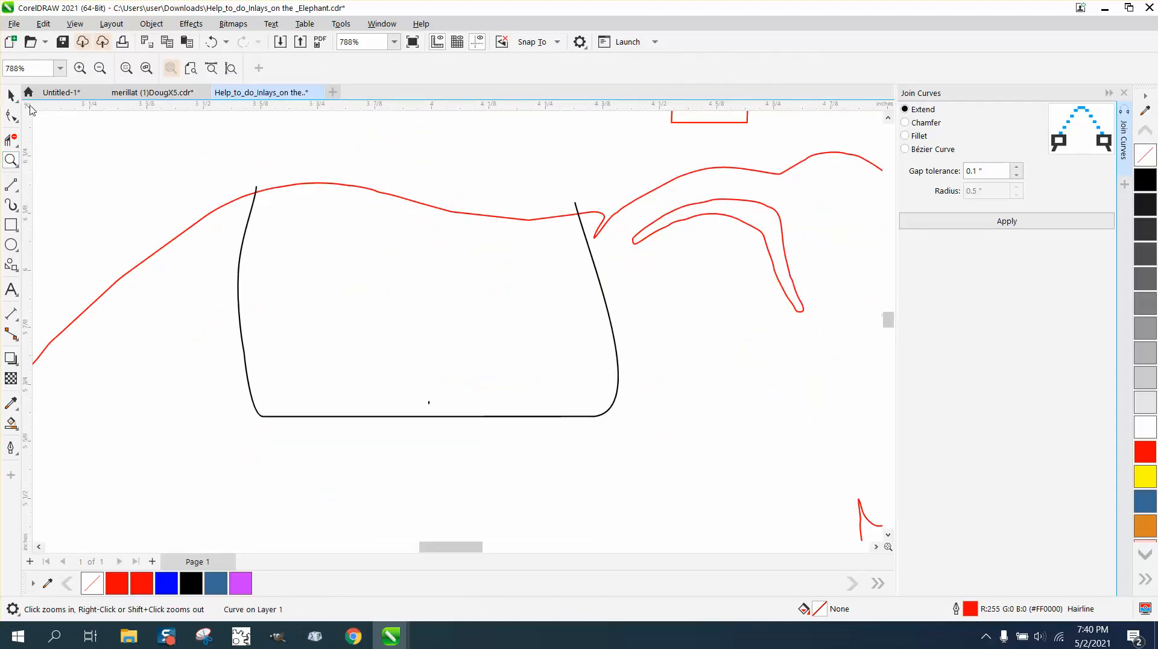
scroll(165, 129, "down", 1)
scroll(165, 128, "down", 1)
scroll(299, 175, "down", 1)
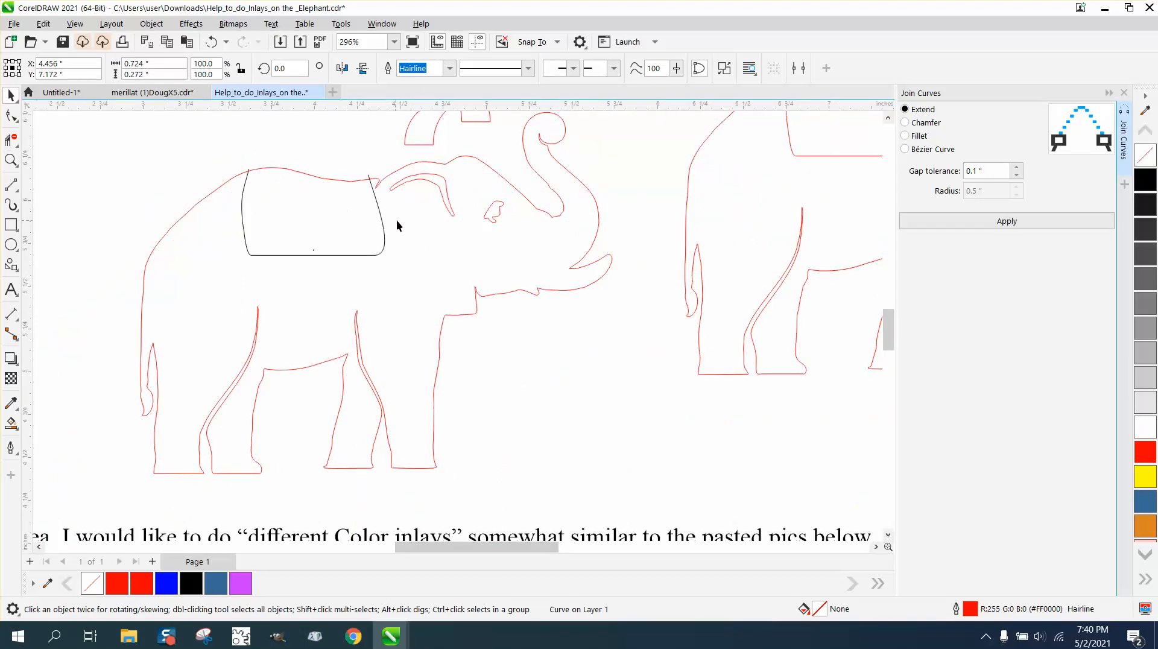
scroll(389, 239, "down", 3)
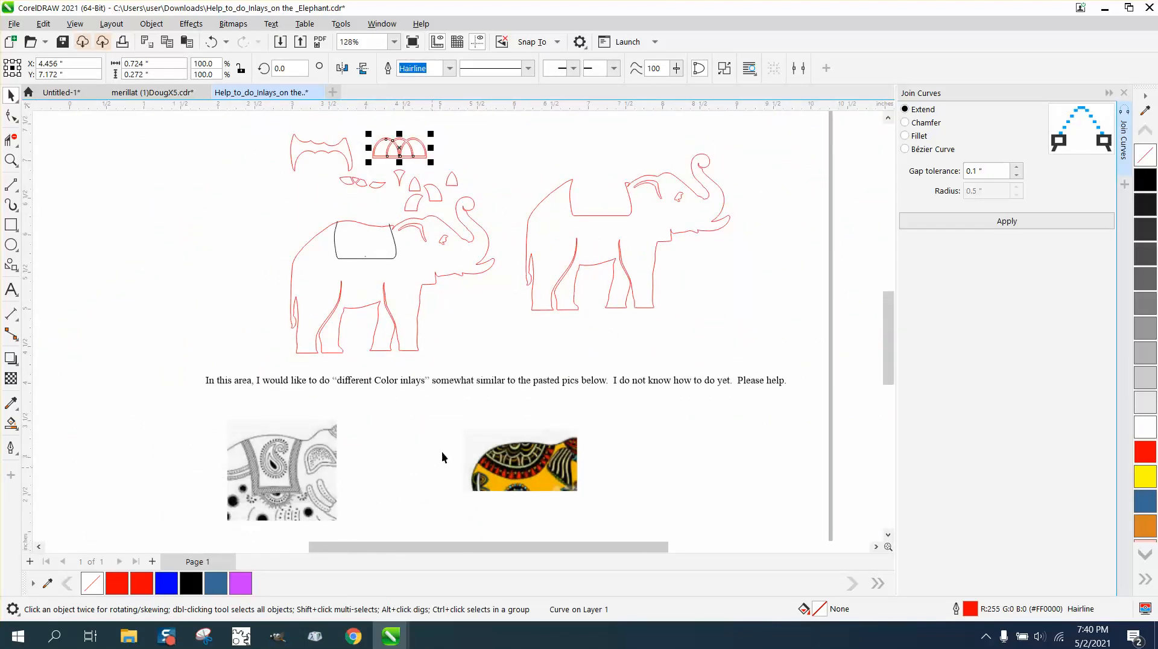
scroll(498, 317, "down", 1)
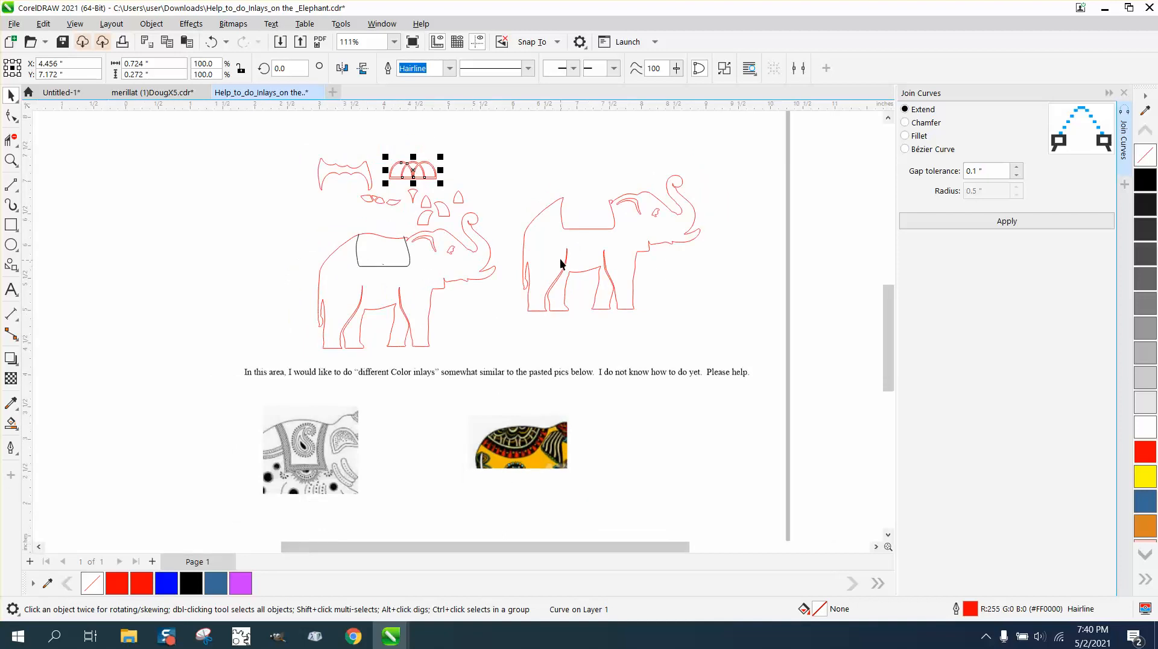